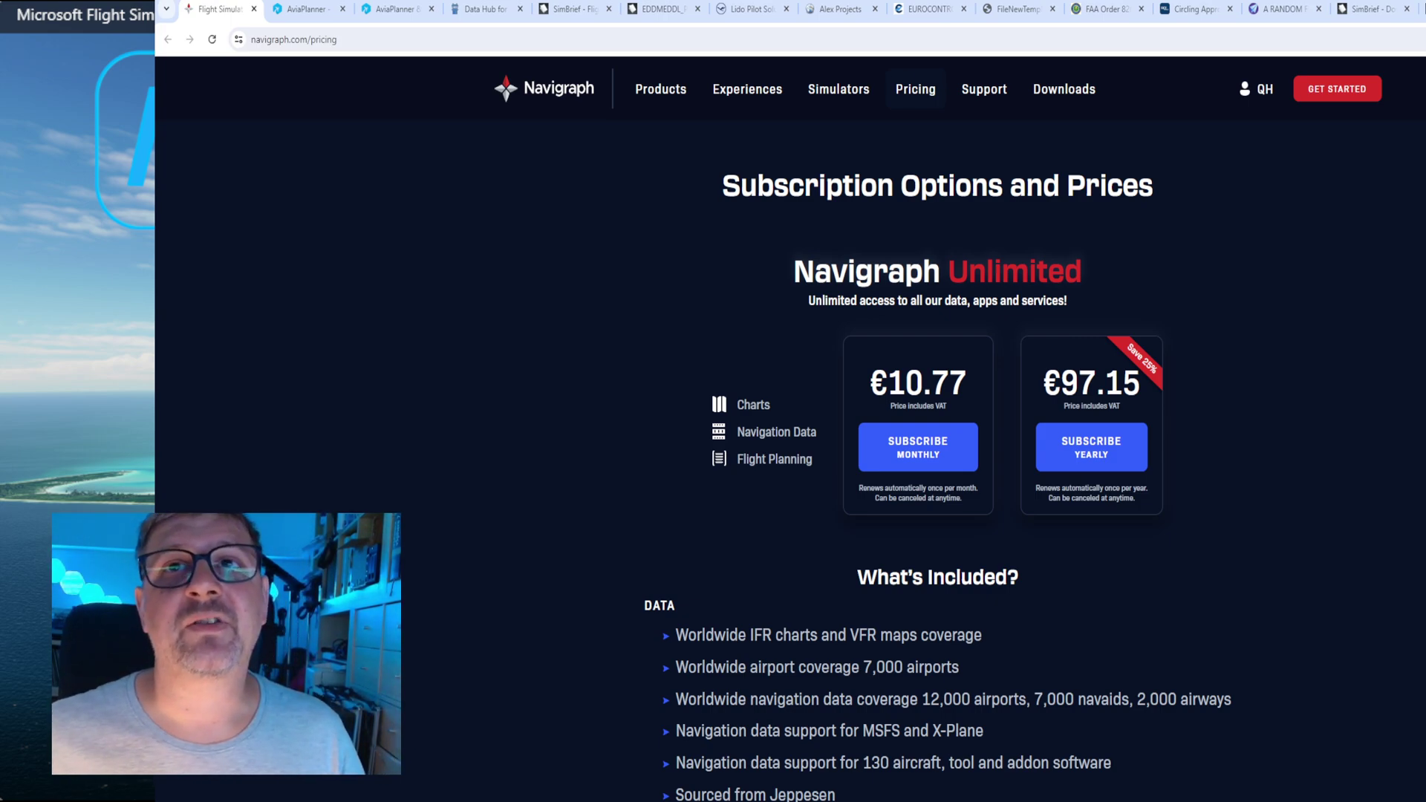
Show AviaPlanner's pricing: a 3-day free trial, $3.5 monthly and $29 yearly.
left_click(297, 9)
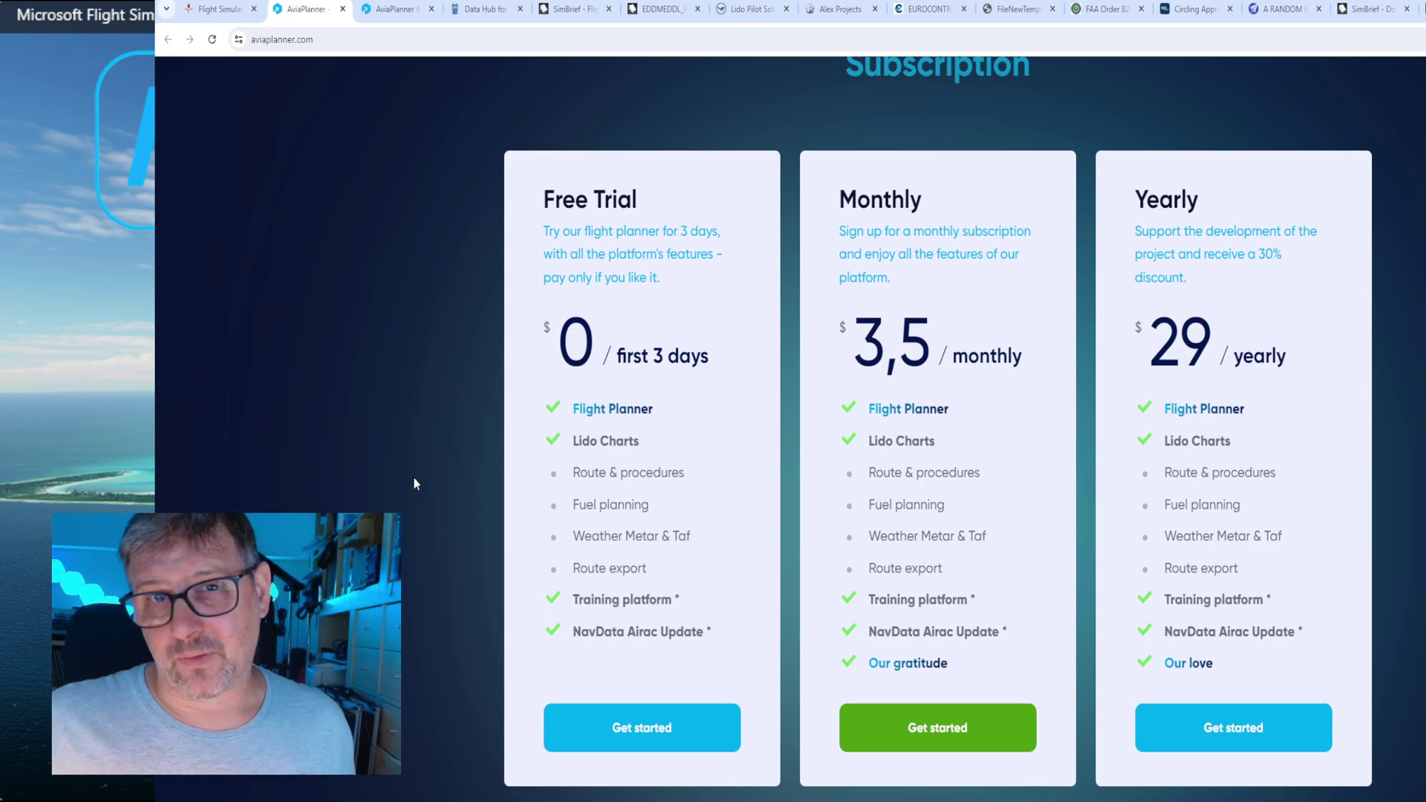
Open the AviaPlanner planner, browse the Lido Pilot Solutions page, then return to the Flights list.
left_click(394, 9)
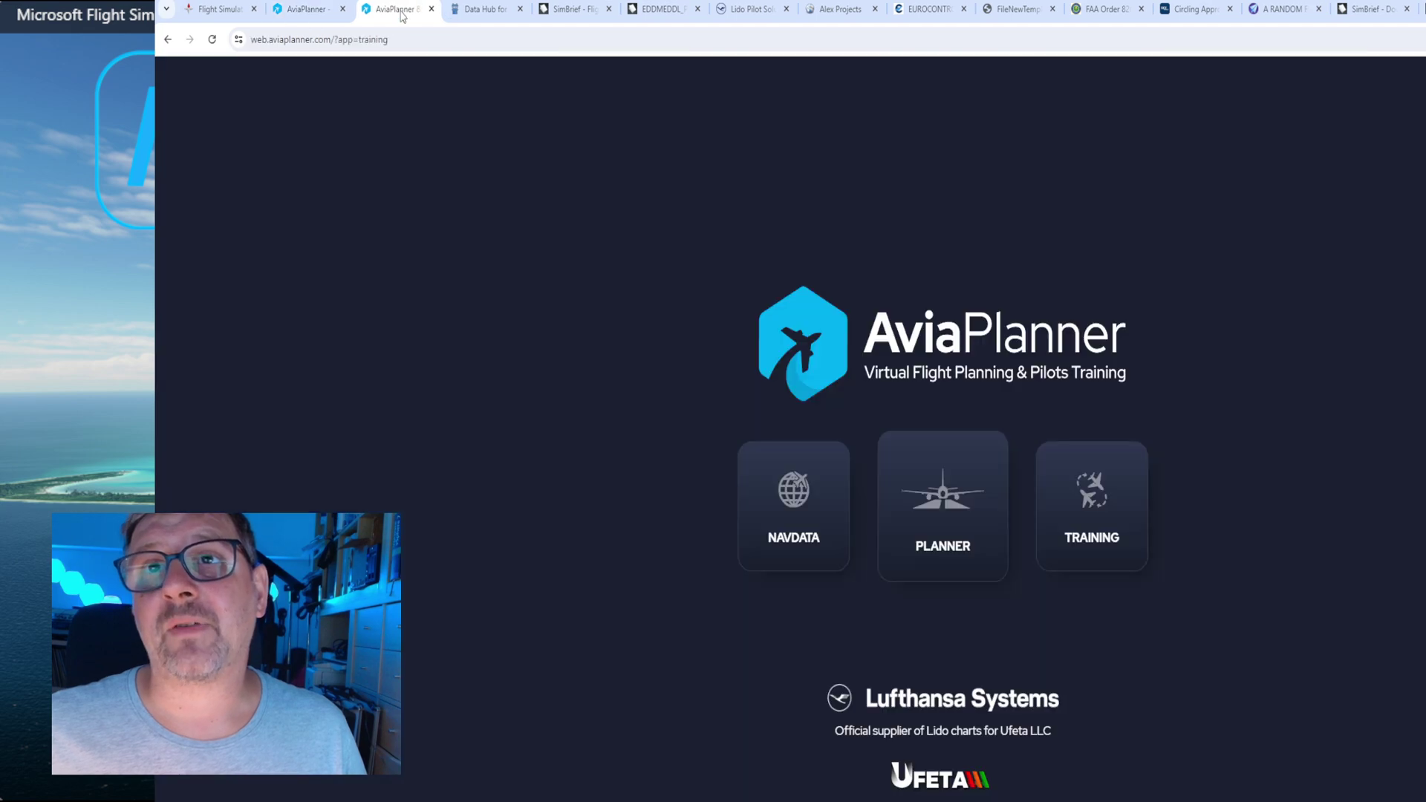
left_click(967, 551)
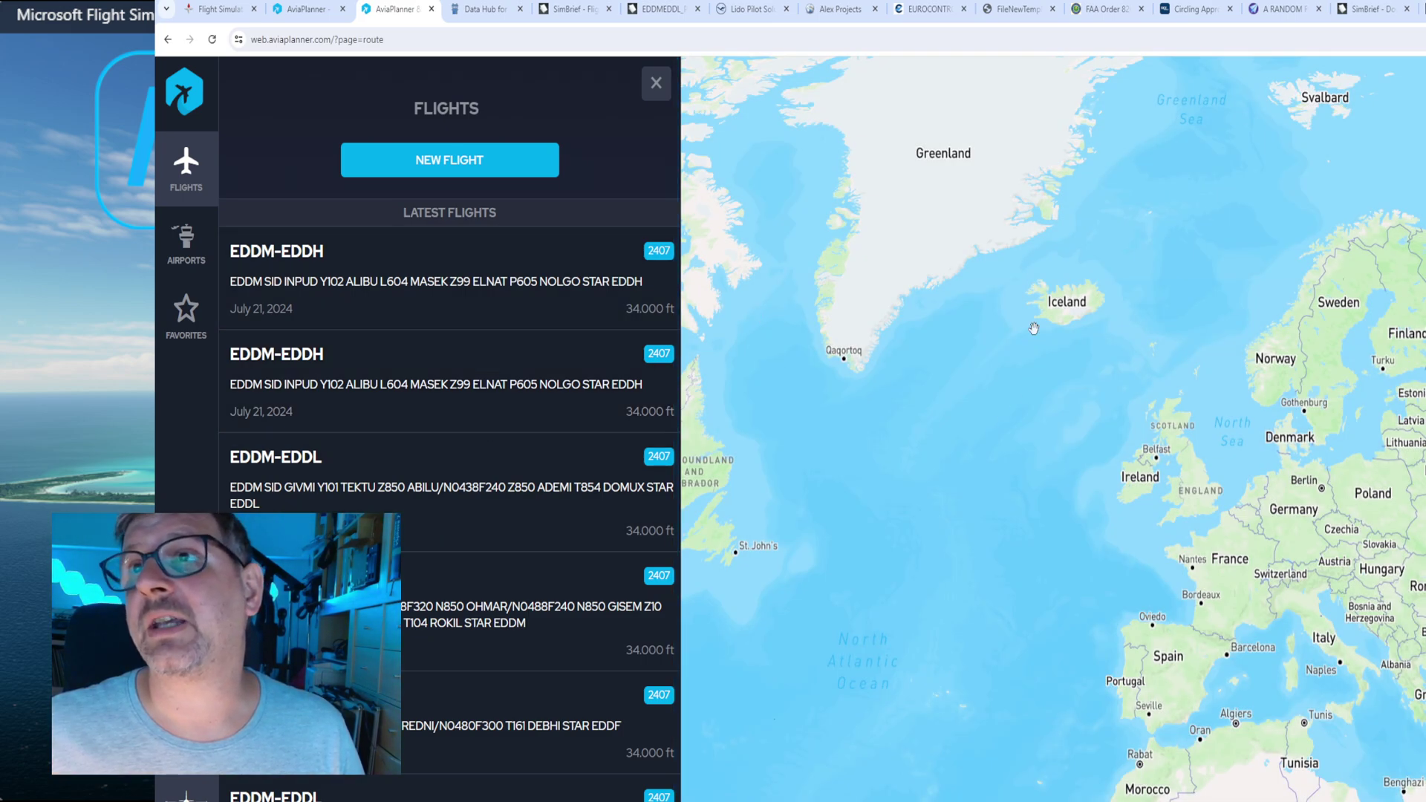
left_click(750, 9)
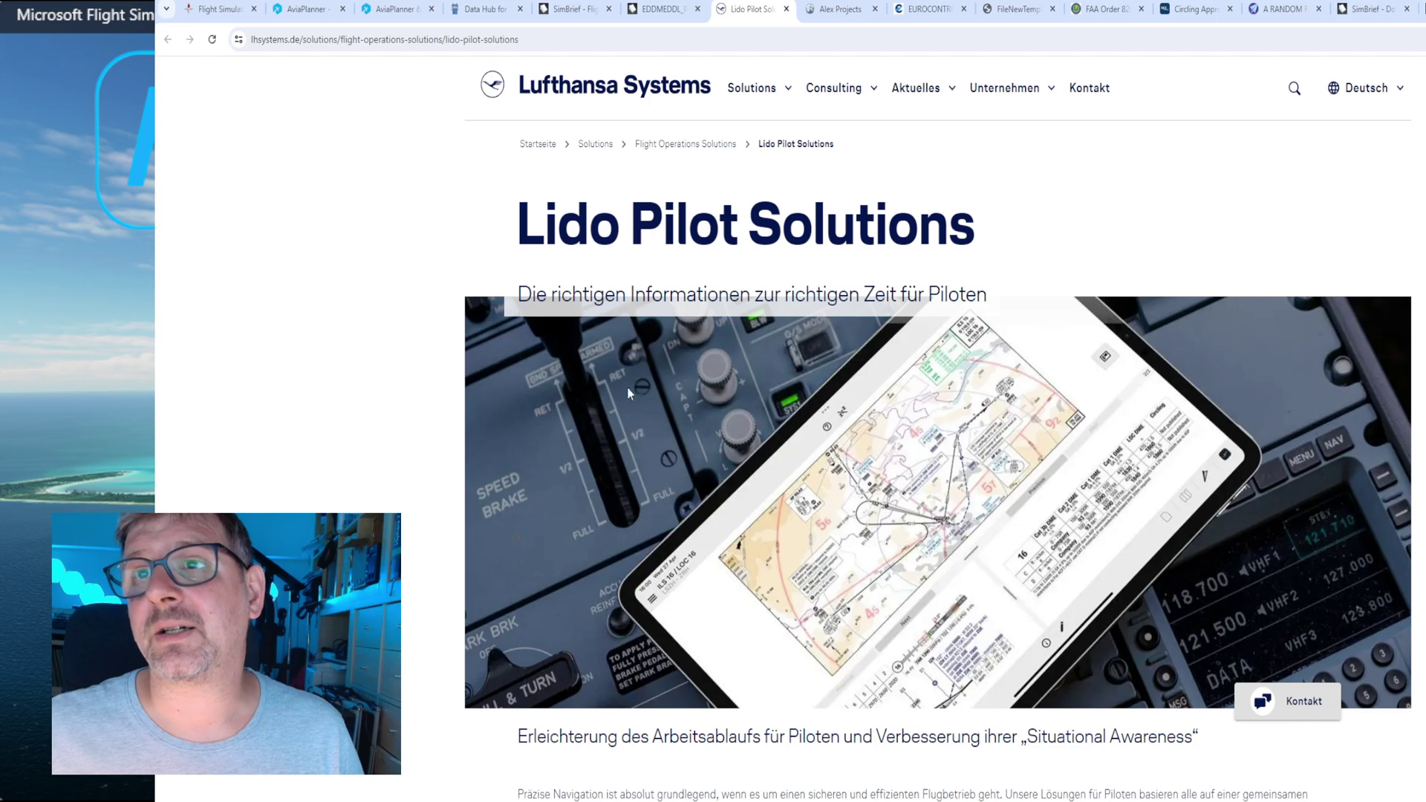
scroll(720, 495, "down", 15)
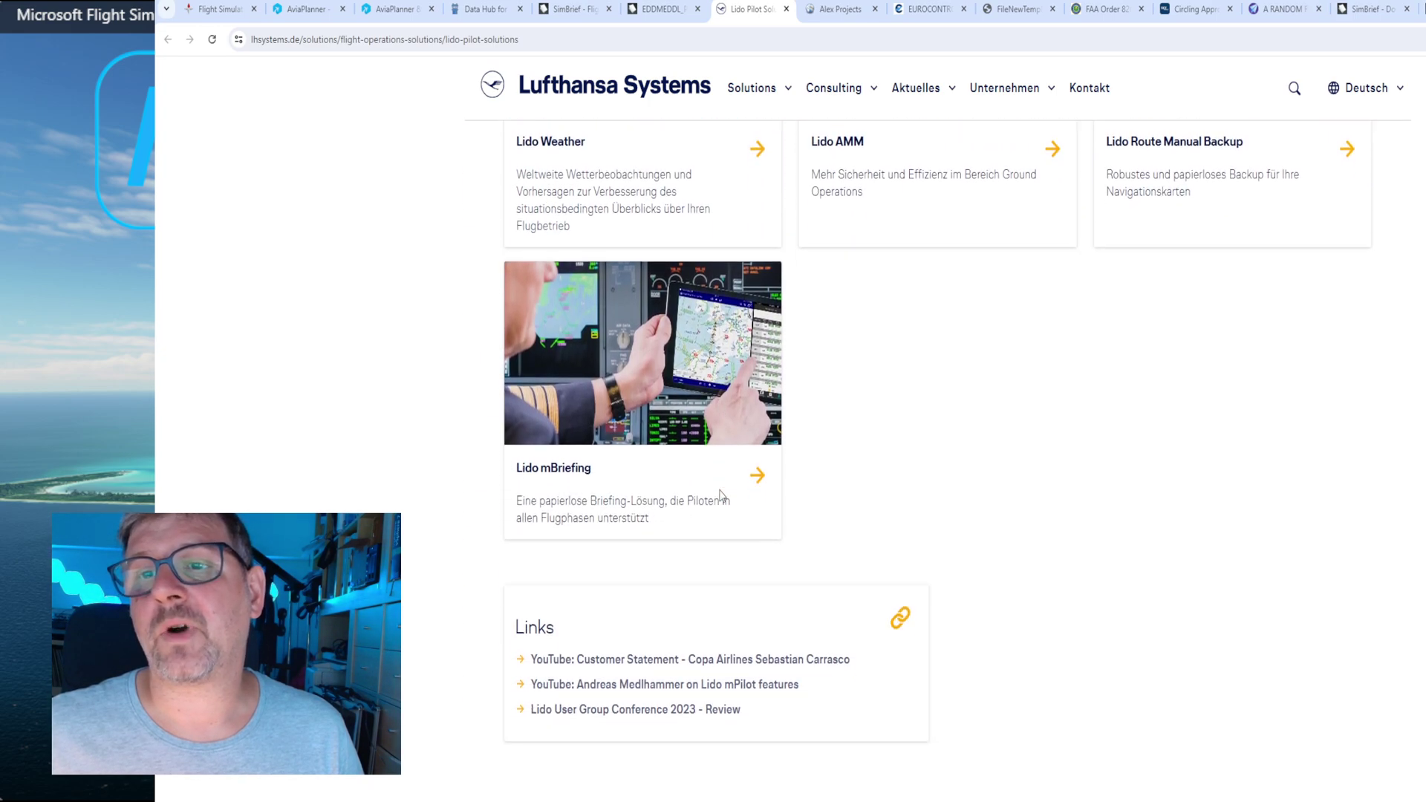
scroll(722, 496, "up", 15)
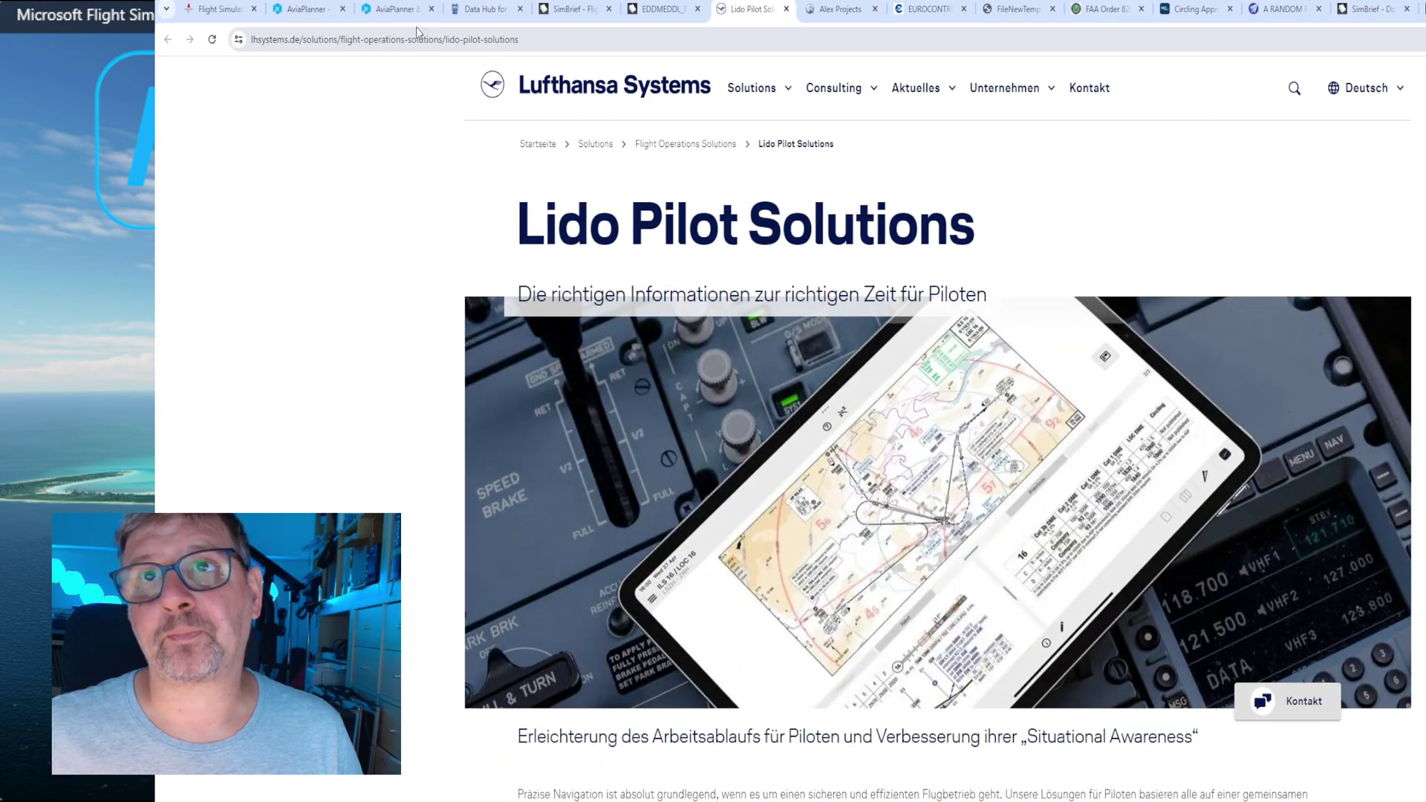
left_click(394, 9)
left_click(478, 174)
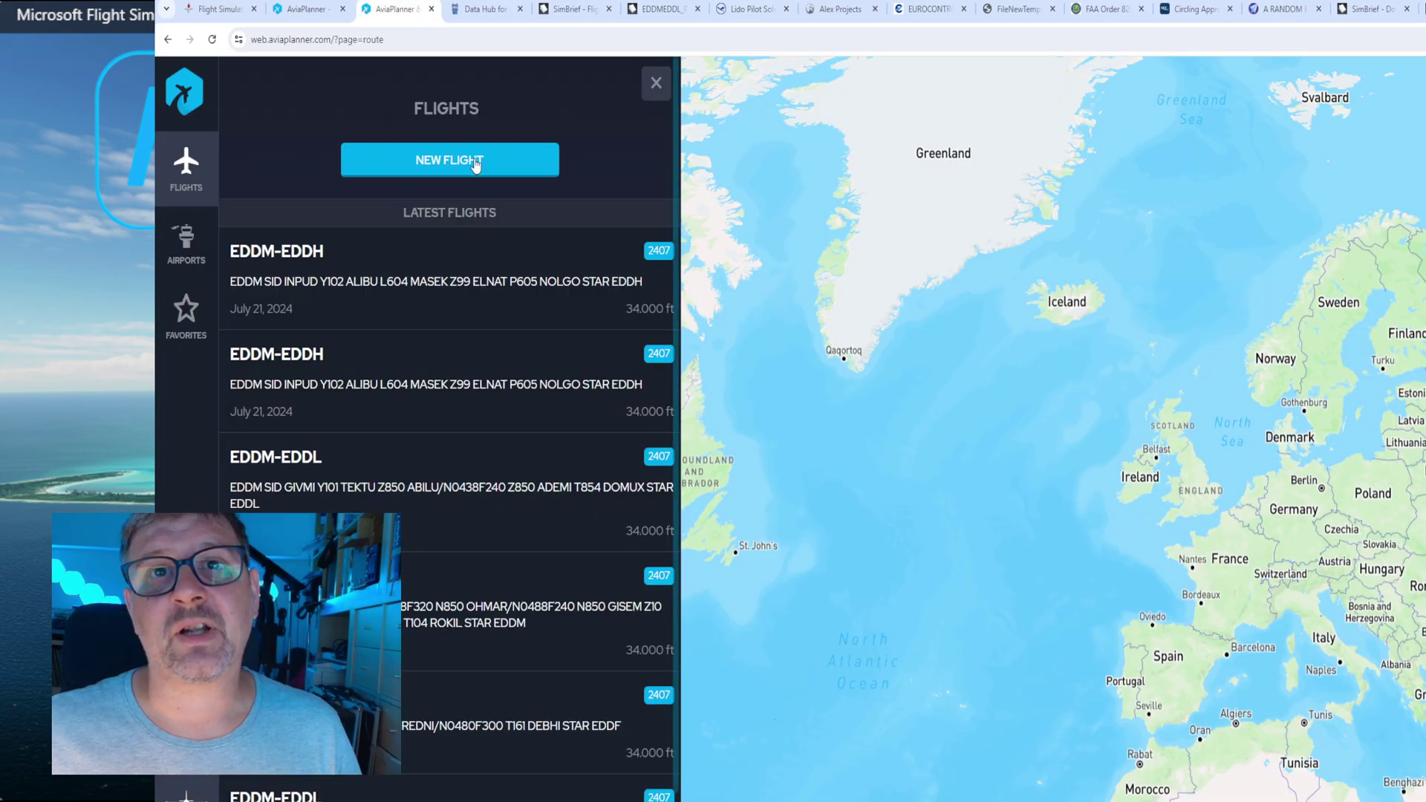
Give the new flight callsign QA1111 and flight level FL260.
left_click(315, 199)
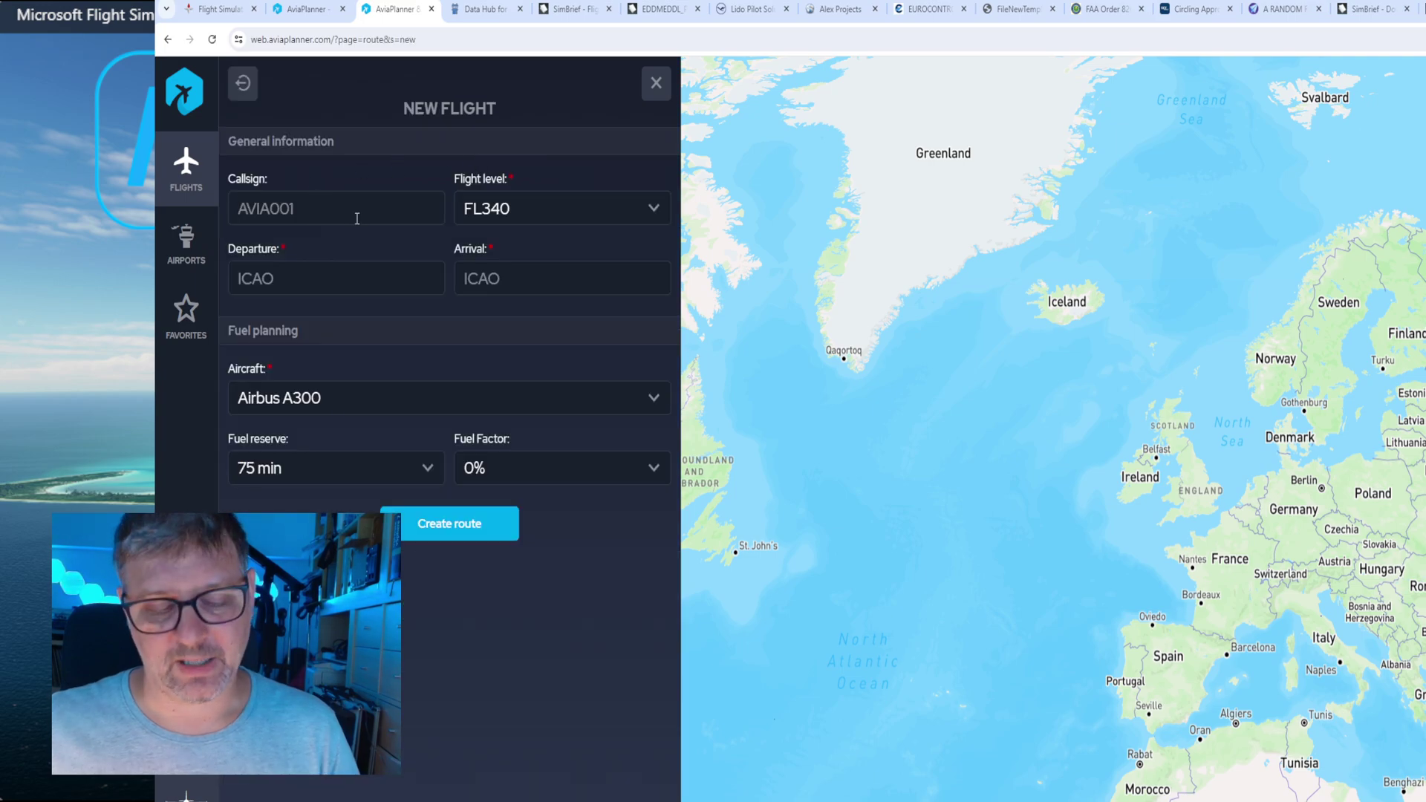
type("QA1111")
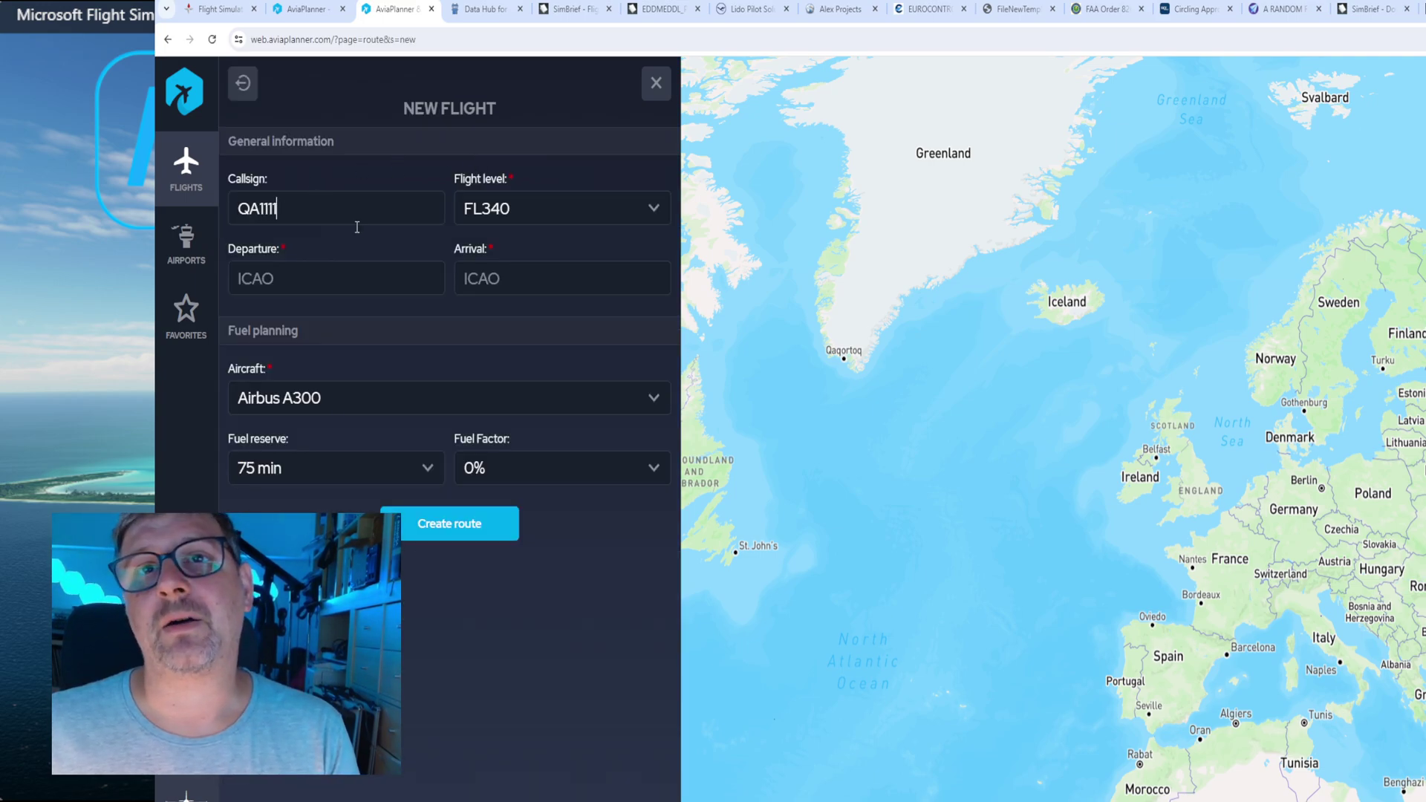
left_click(512, 215)
left_click(537, 394)
Enter EDDH as departure and EDDM as arrival, then bring up SimBrief's new-flight page.
left_click(276, 266)
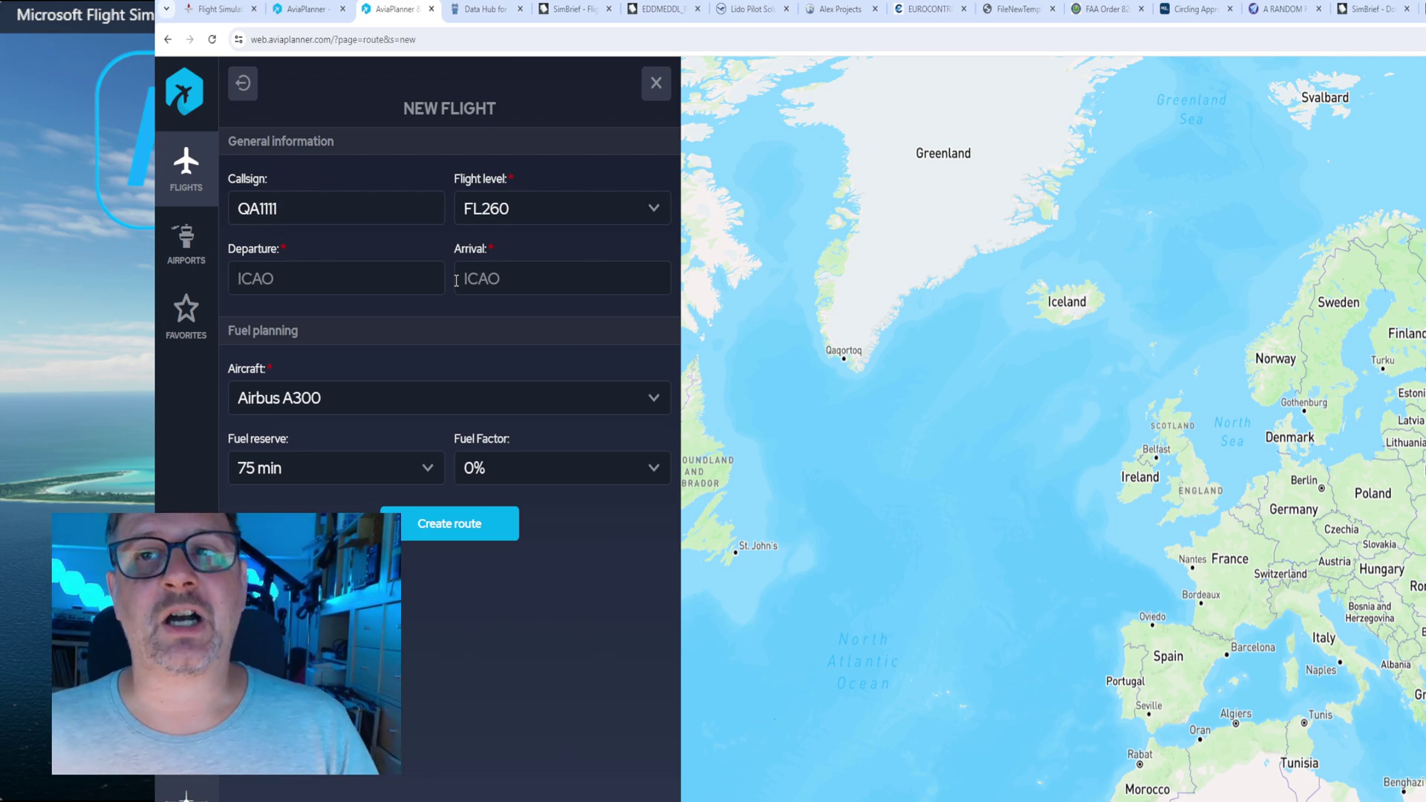
type("EDDH")
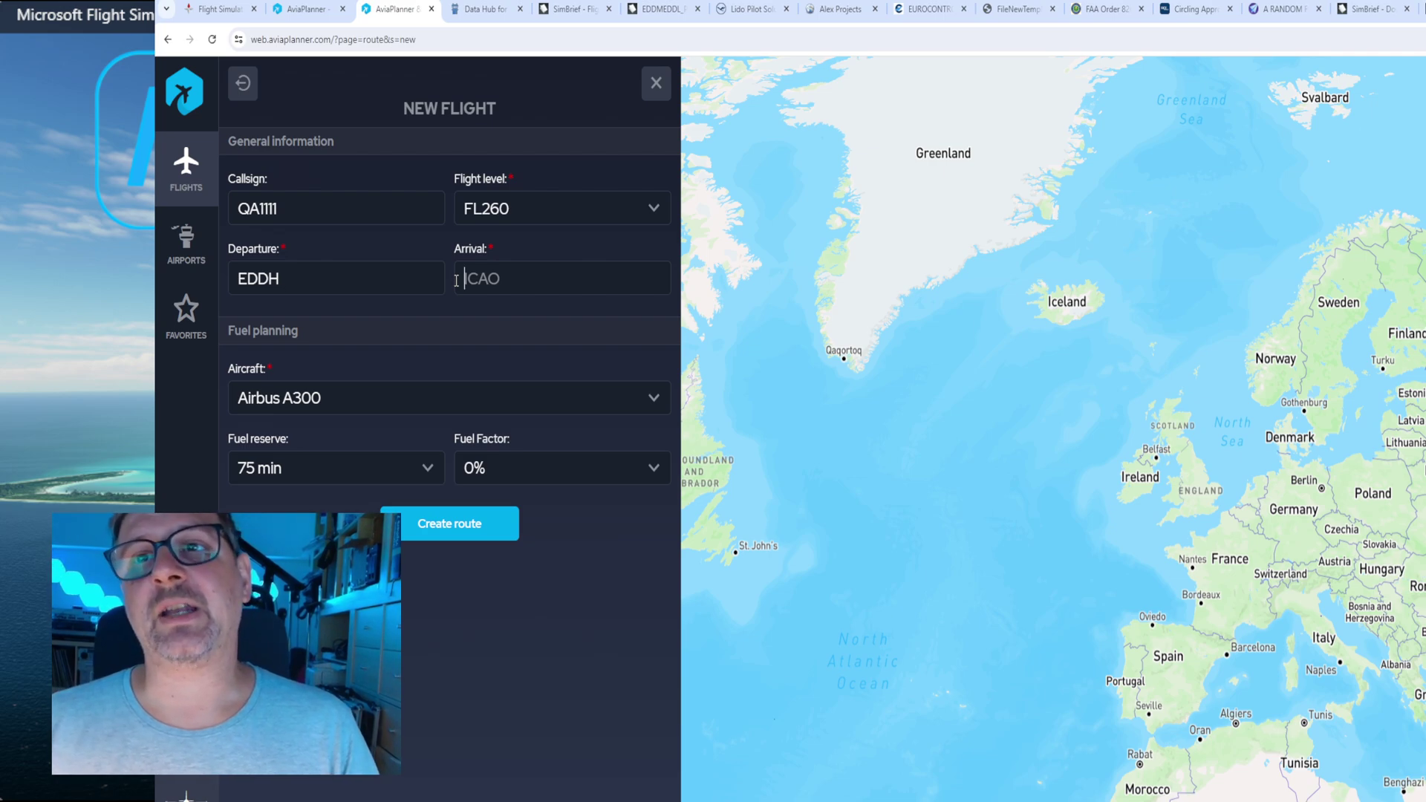
left_click(456, 280)
type("EDDM")
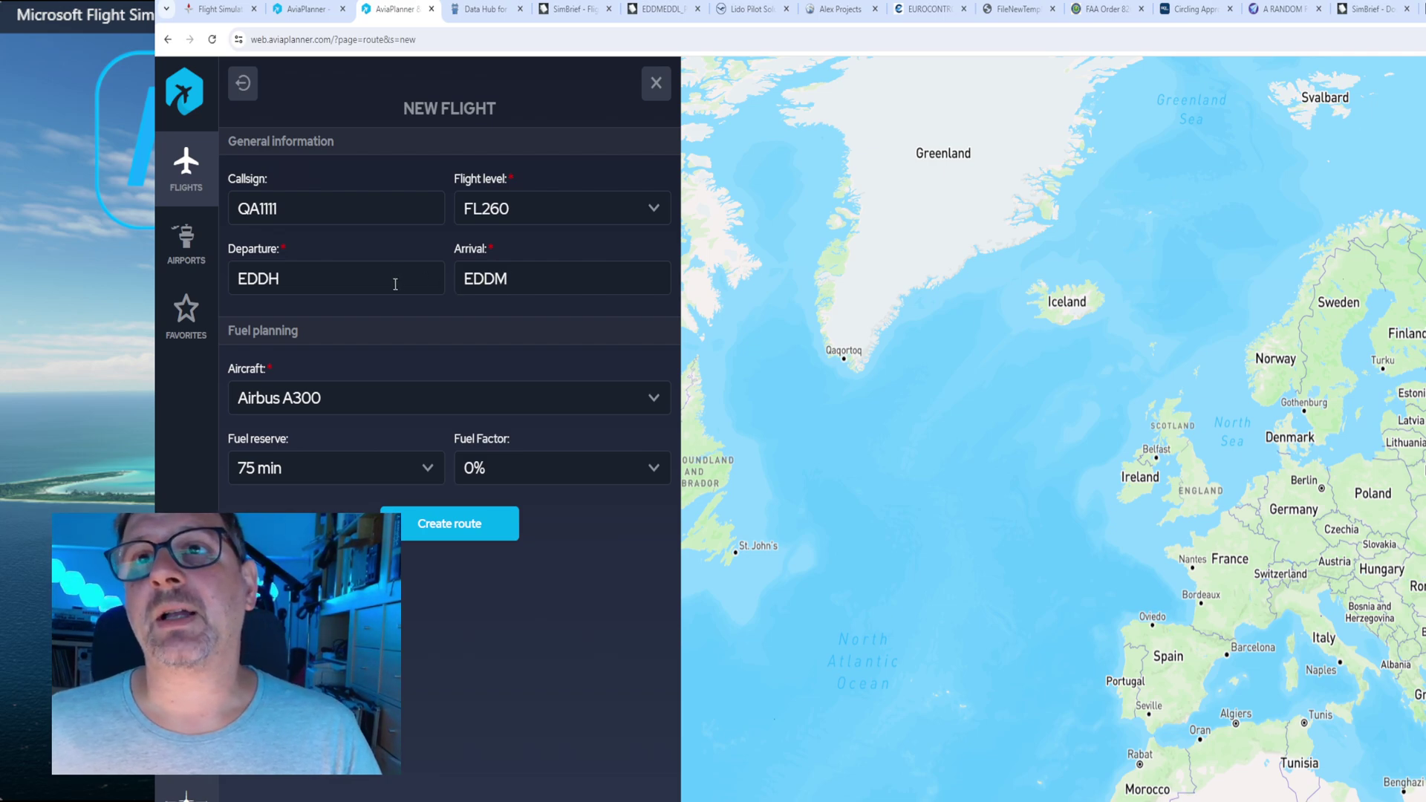
left_click(570, 9)
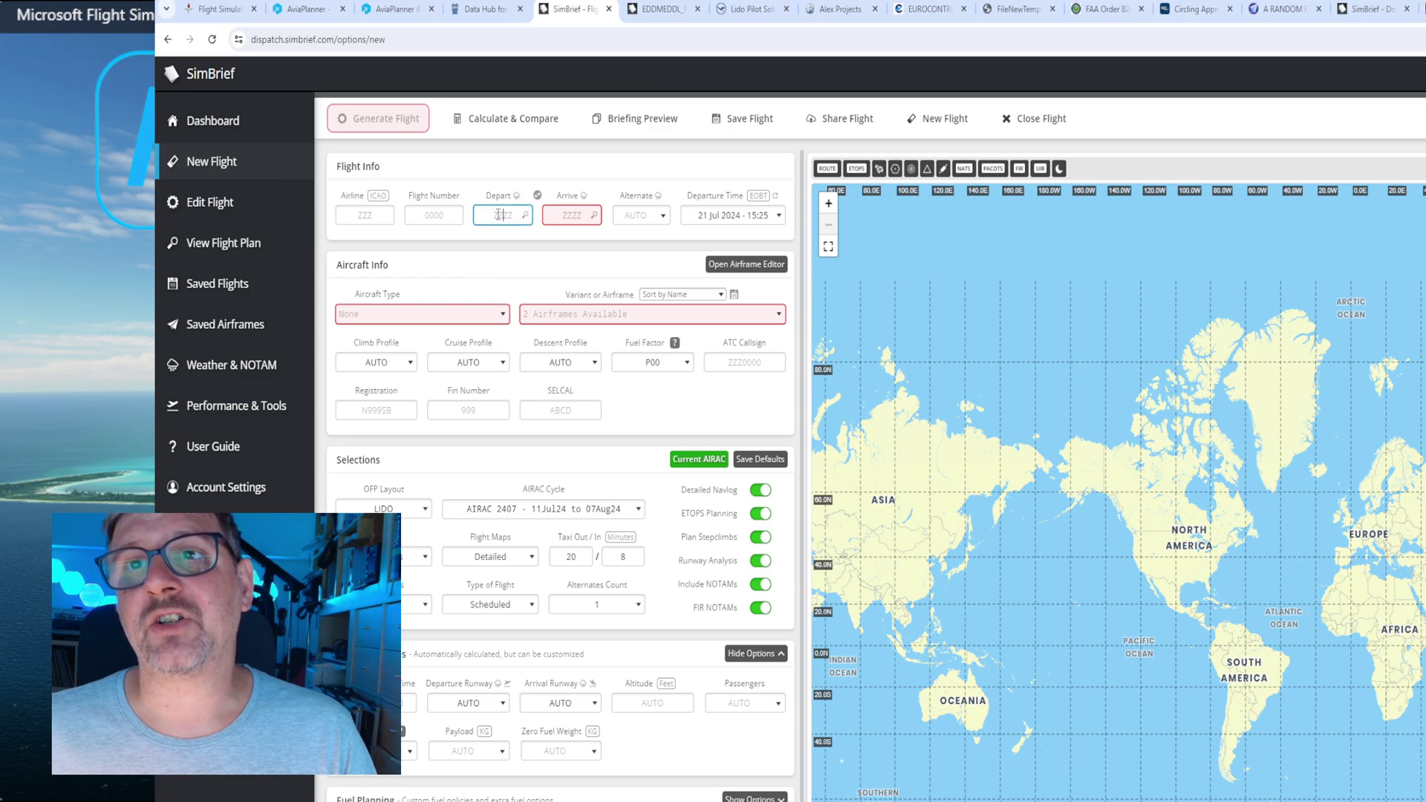
Set SimBrief's departure to Hamburg EDDH through the airport search.
left_click(525, 215)
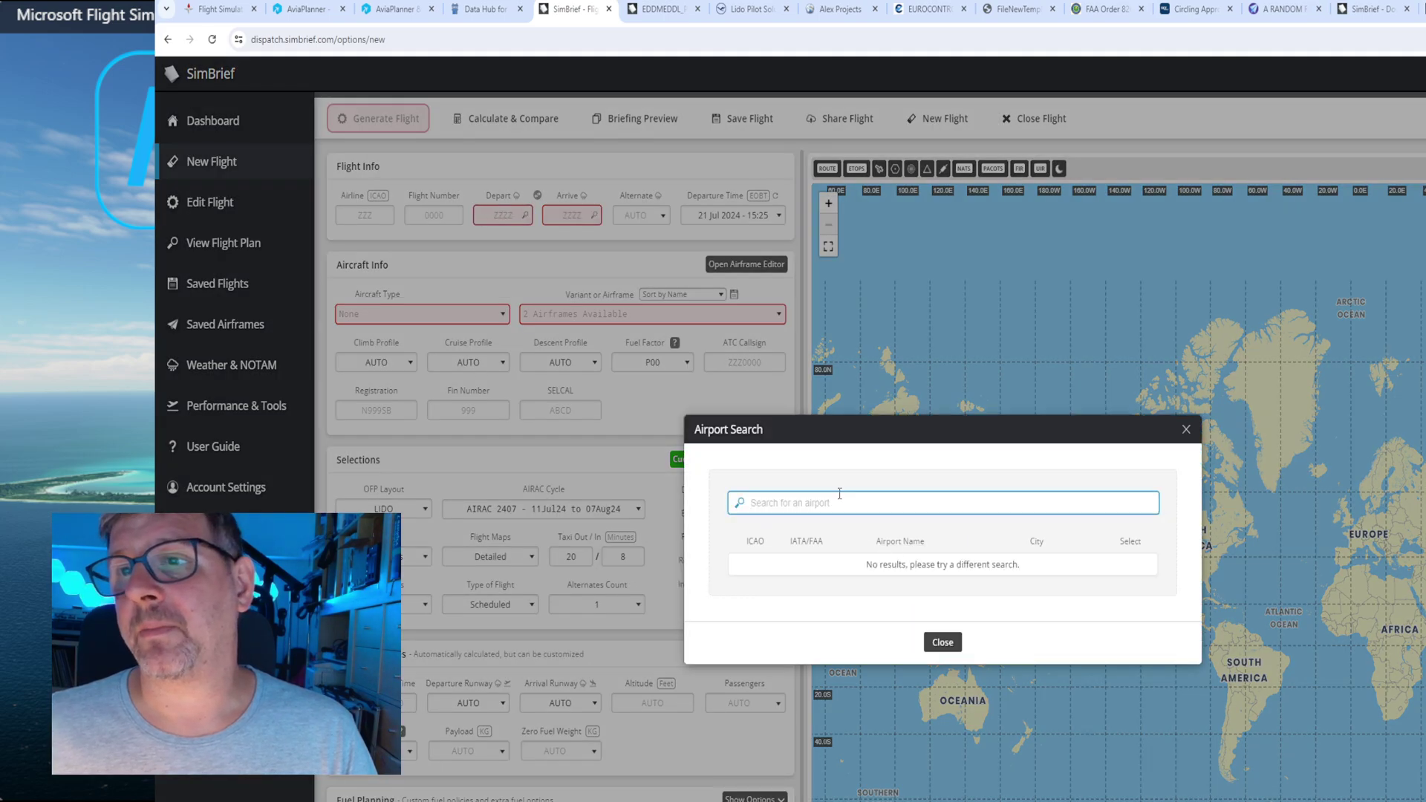
type("hamburg")
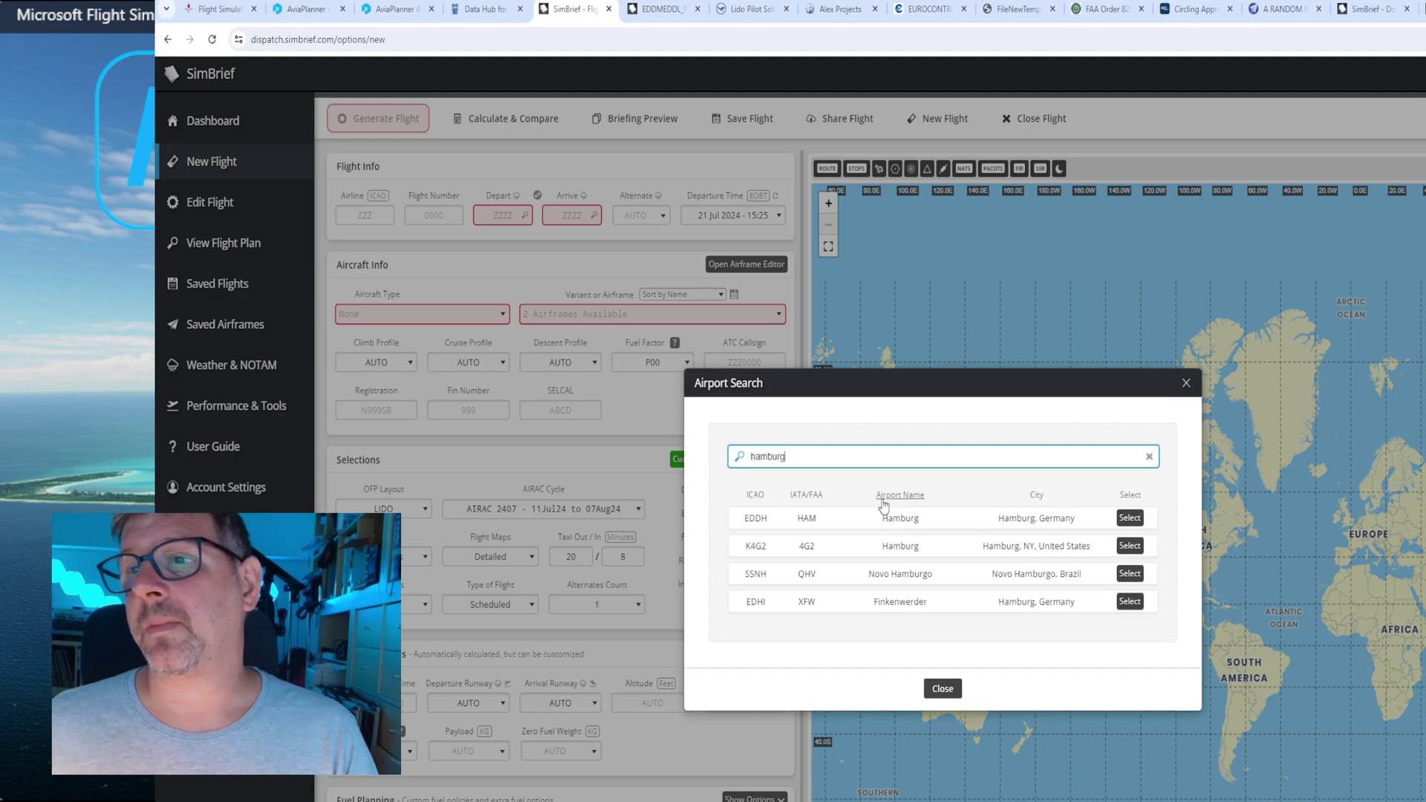
left_click(1130, 518)
Search for Munich and set EDDM as SimBrief's arrival airport.
left_click(560, 216)
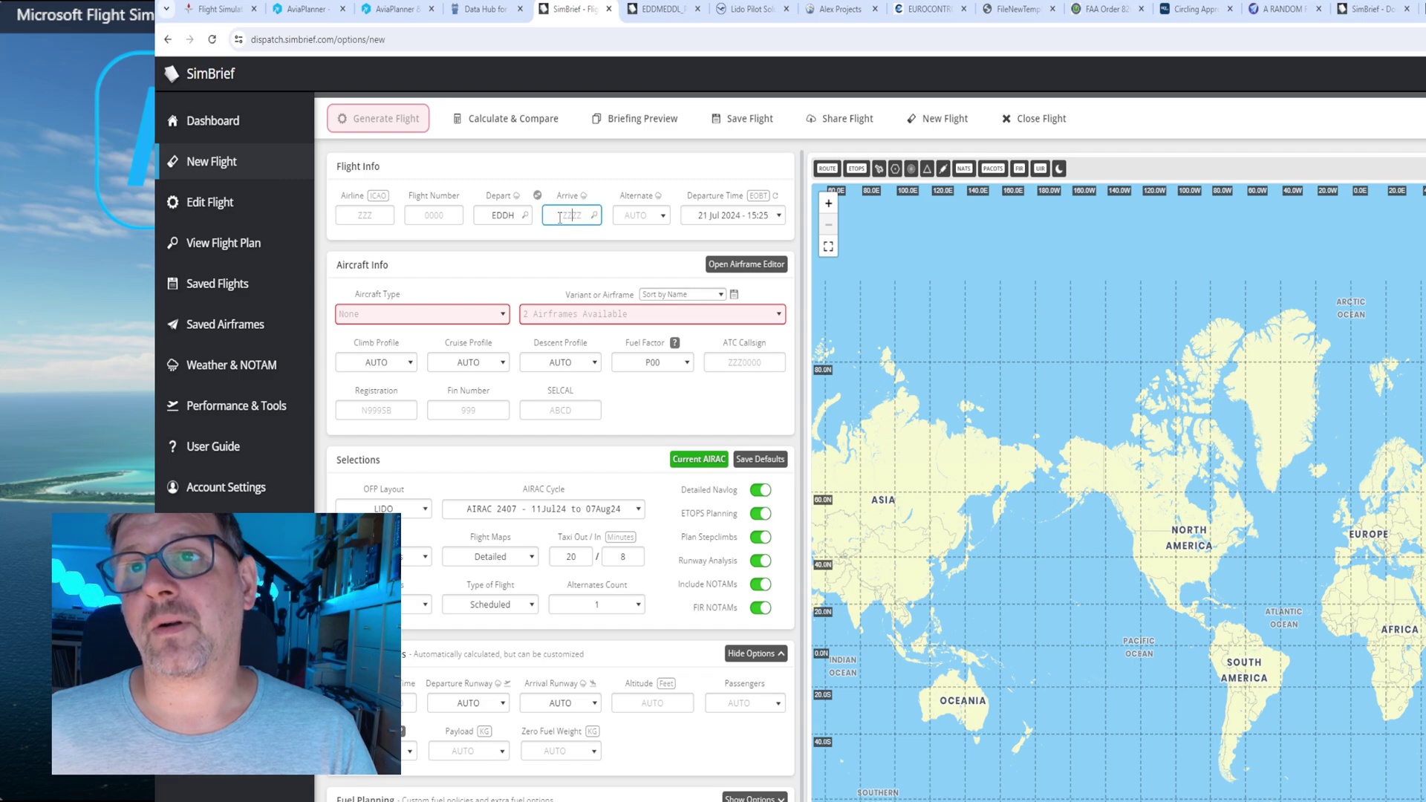
type("M")
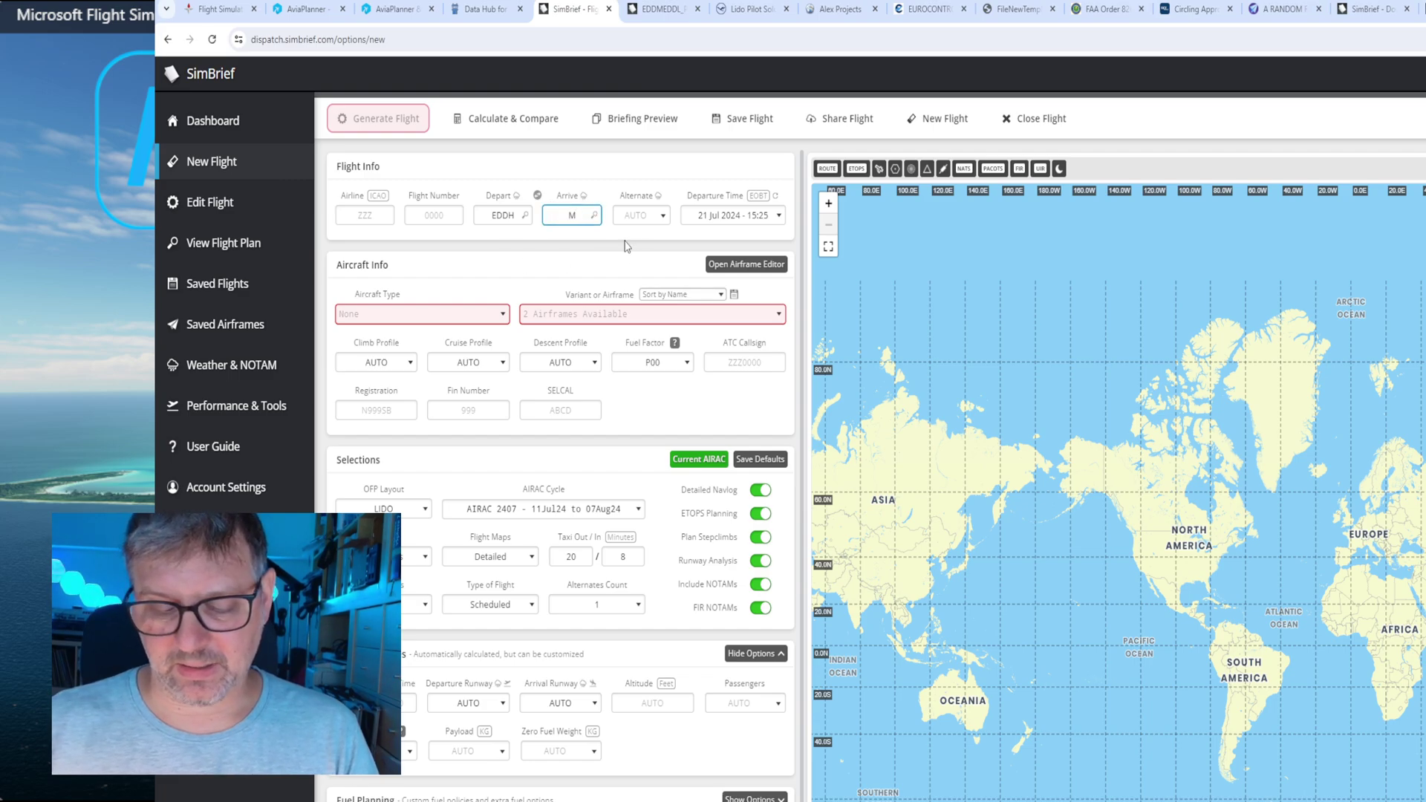
key("BackSpace")
type("FQNC")
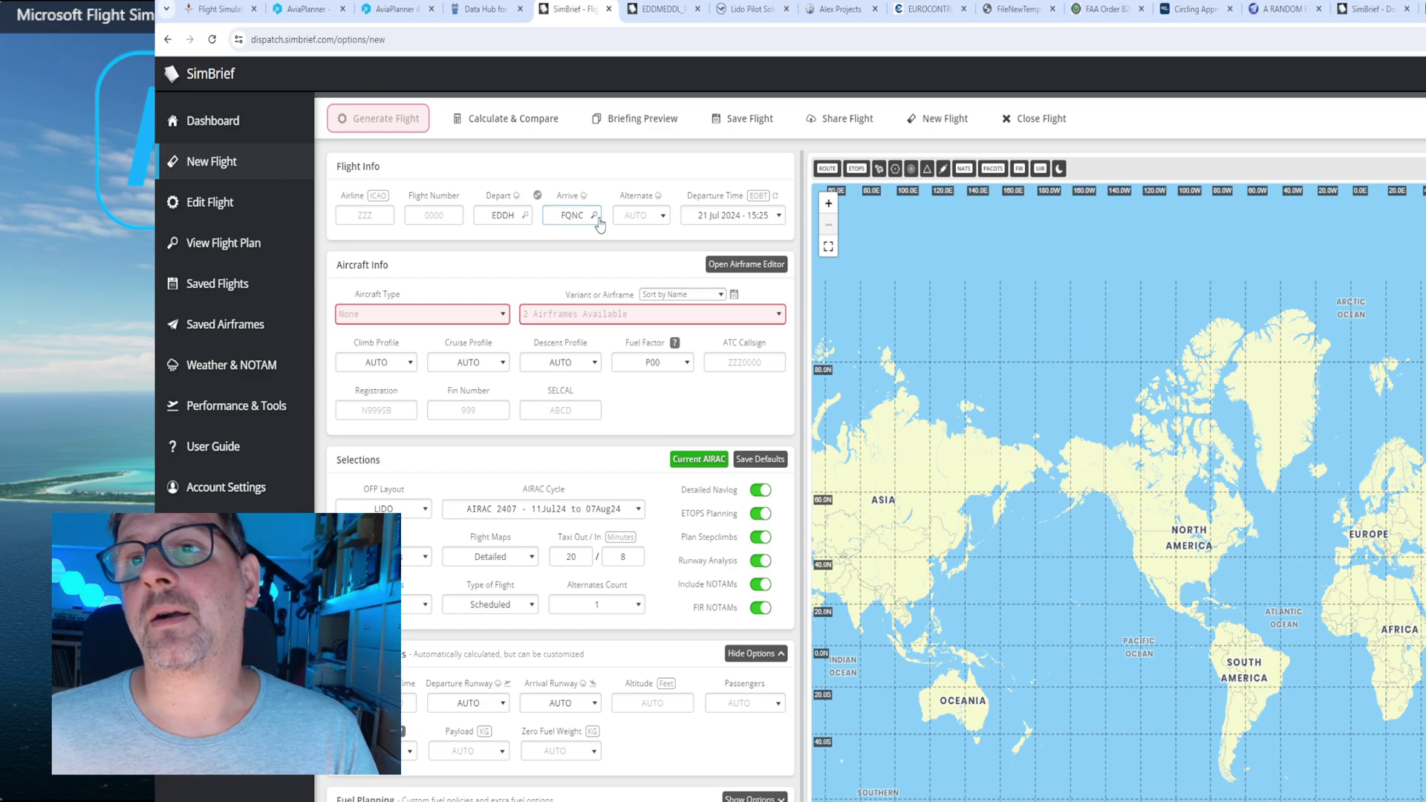
left_click(596, 216)
type("Münc")
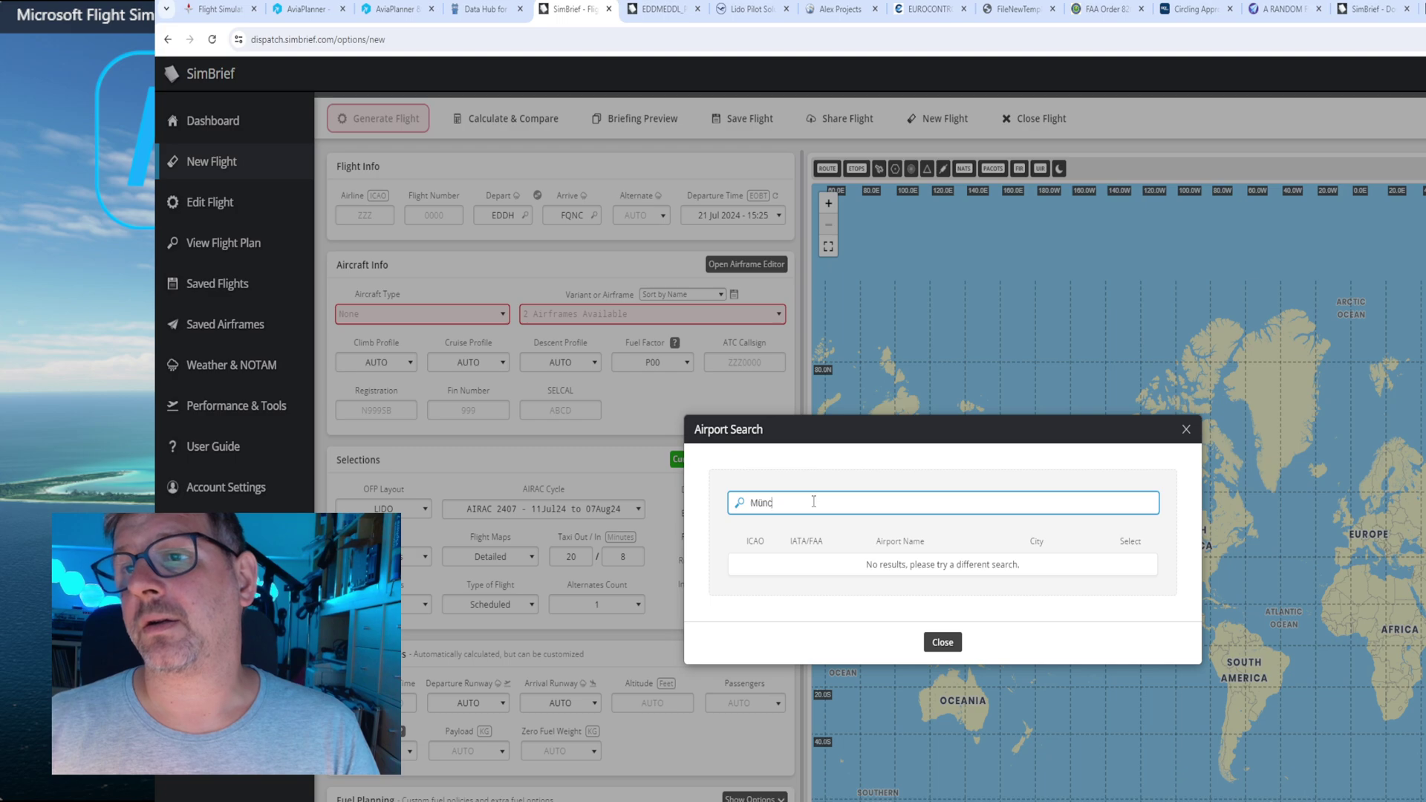
type("ghebunich")
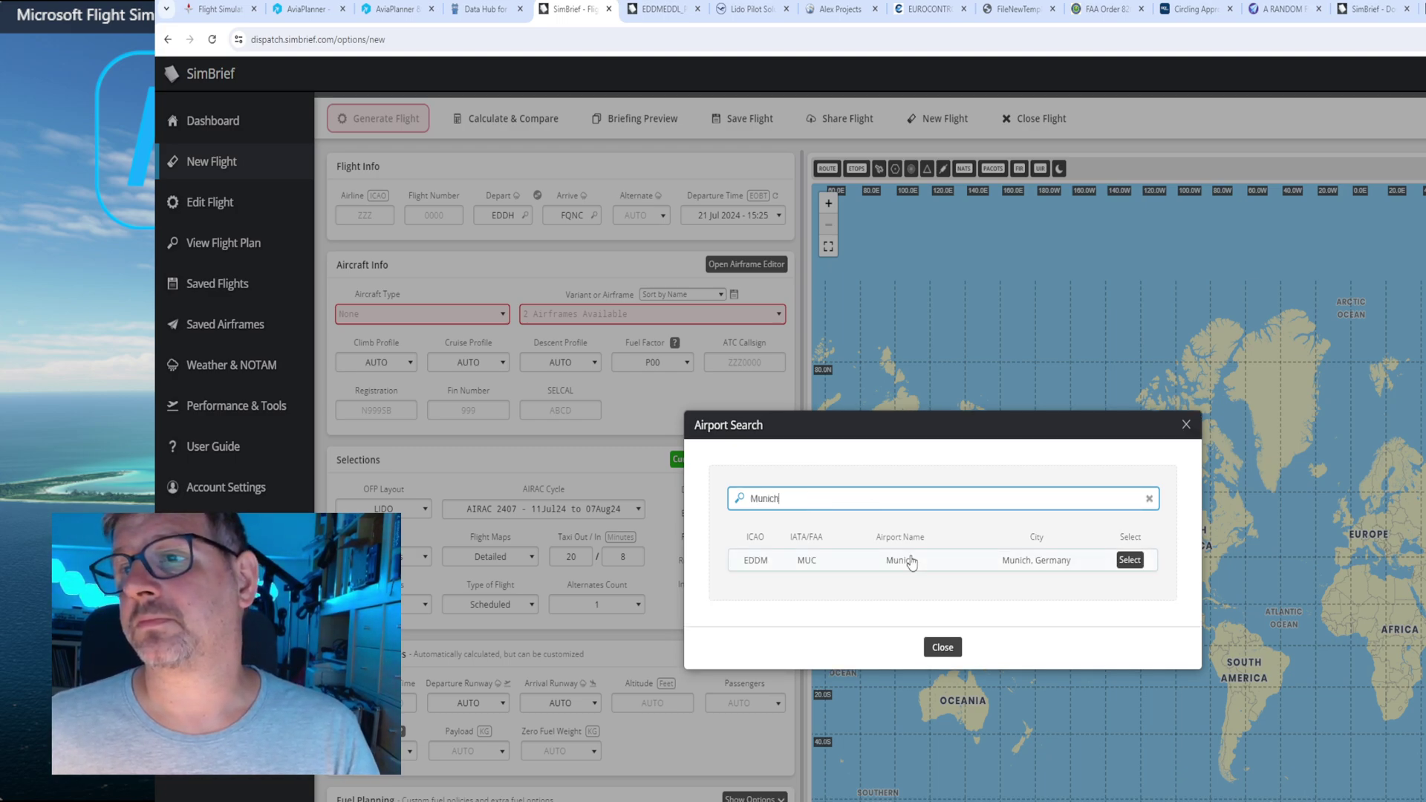
left_click(940, 567)
left_click(1130, 560)
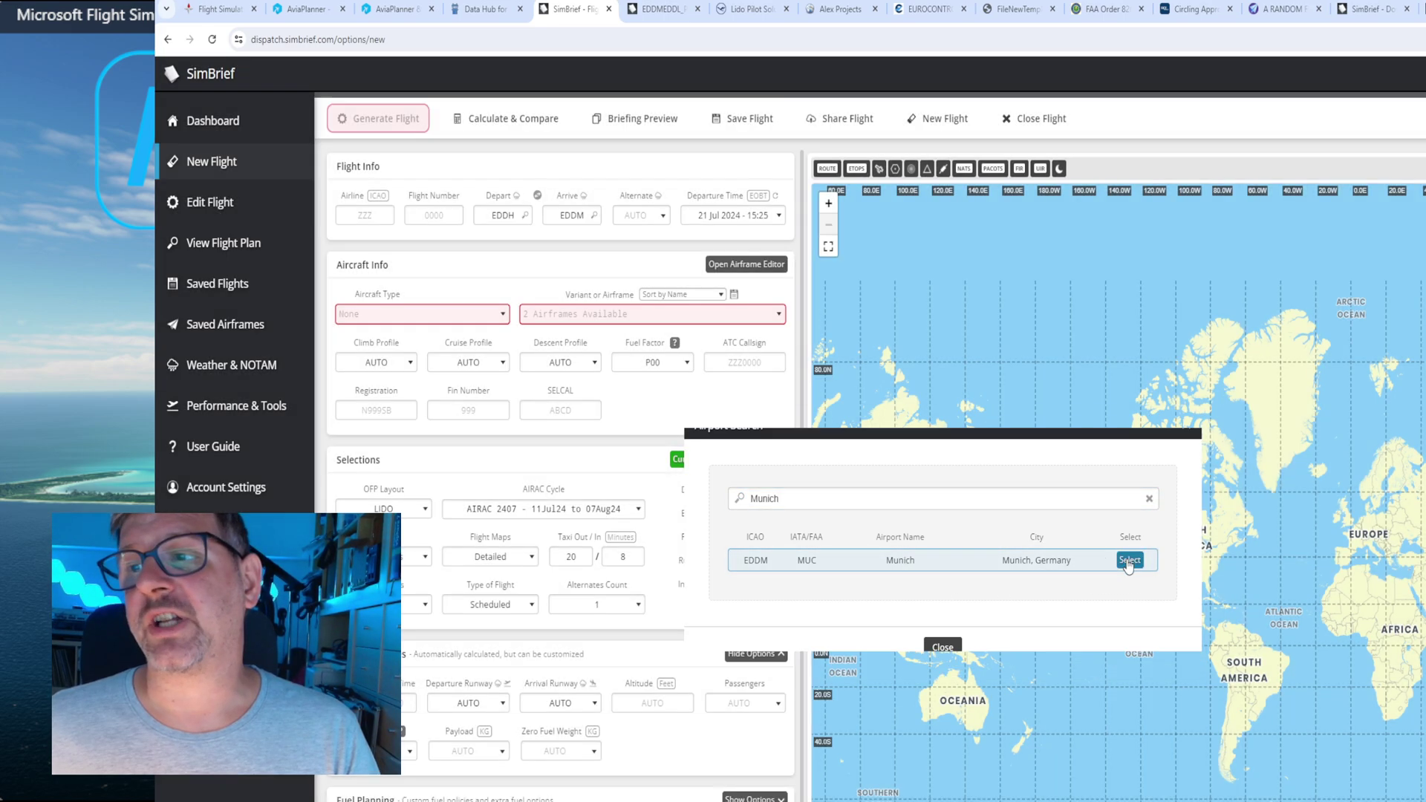
left_click(394, 9)
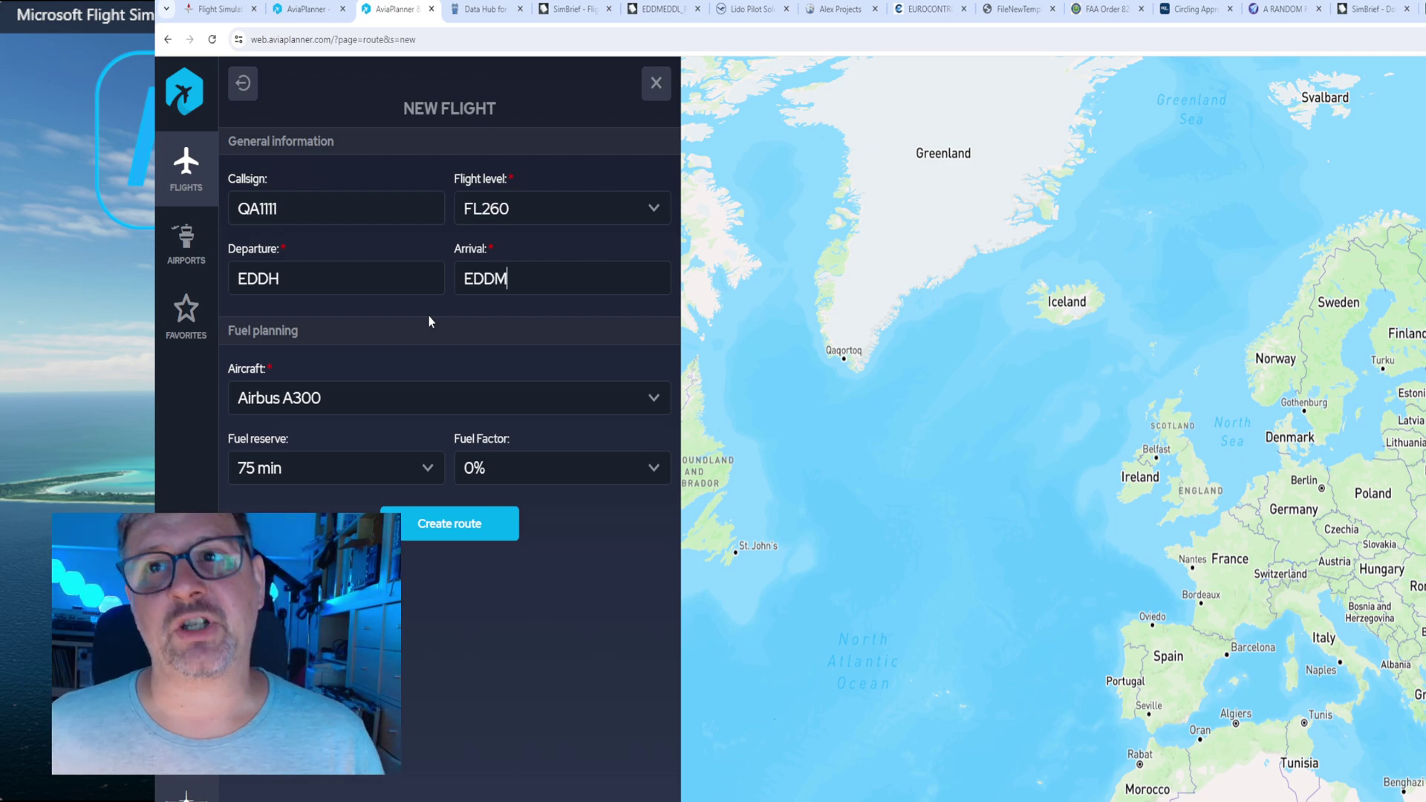
After checking World Airport Codes, set the AviaPlanner flight's aircraft to Airbus A320.
left_click(479, 9)
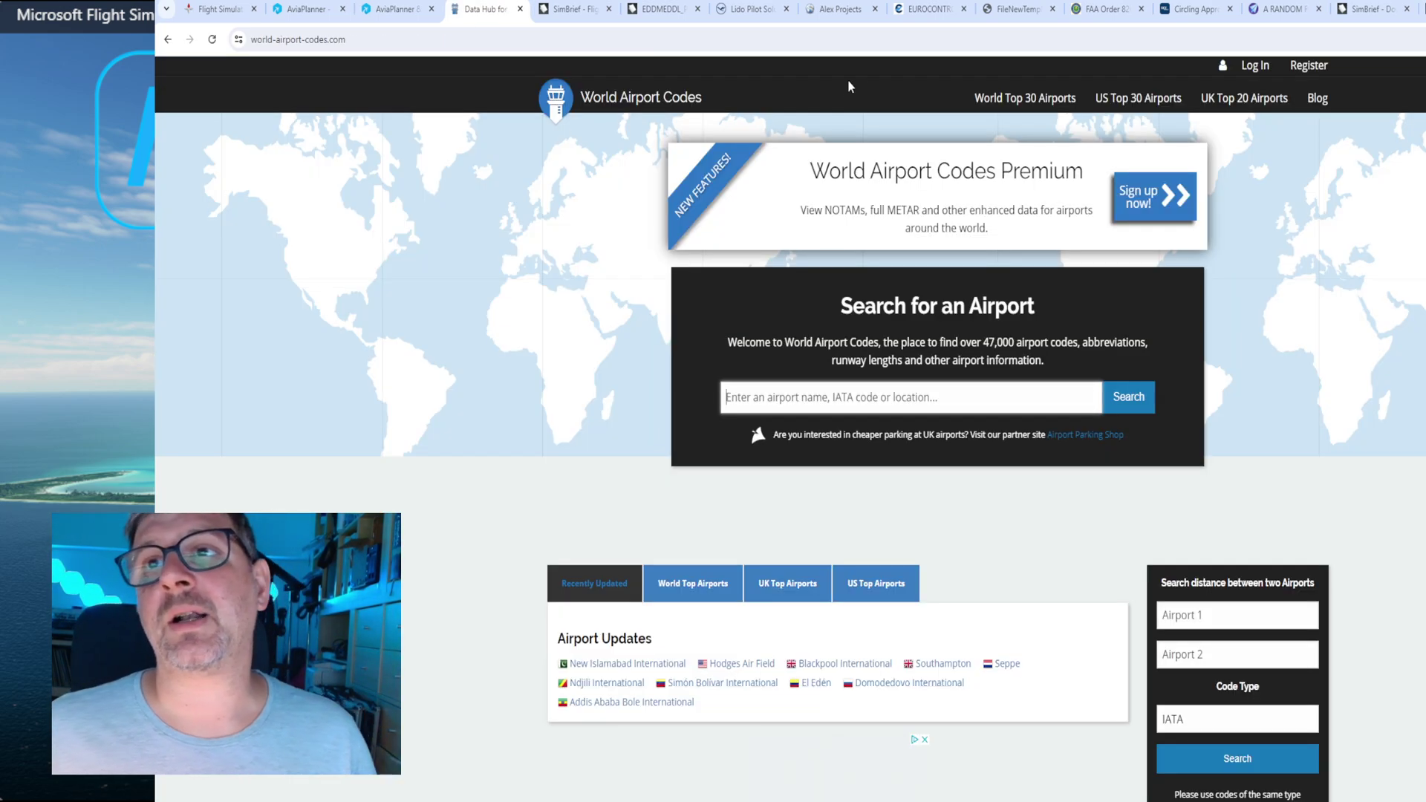
left_click(394, 13)
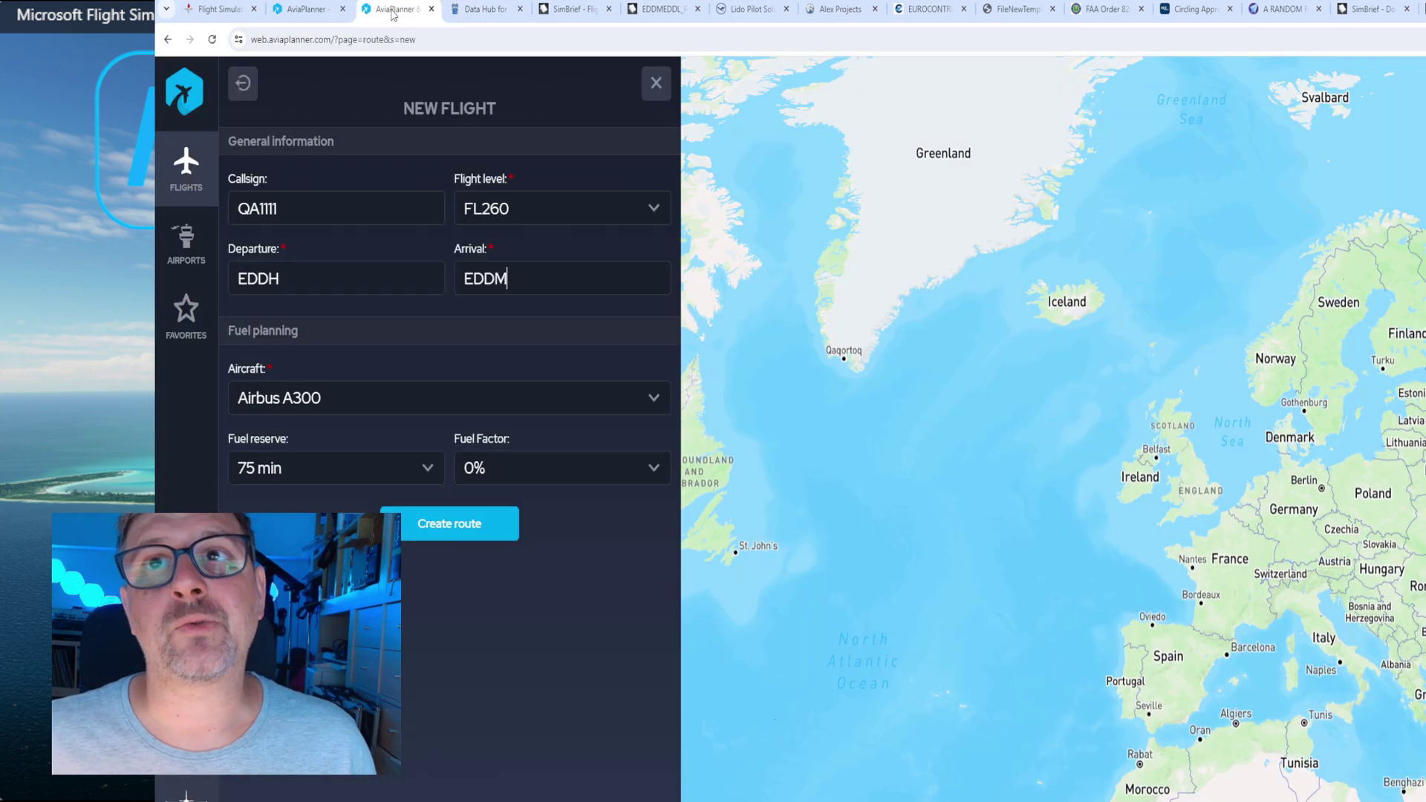
left_click(319, 404)
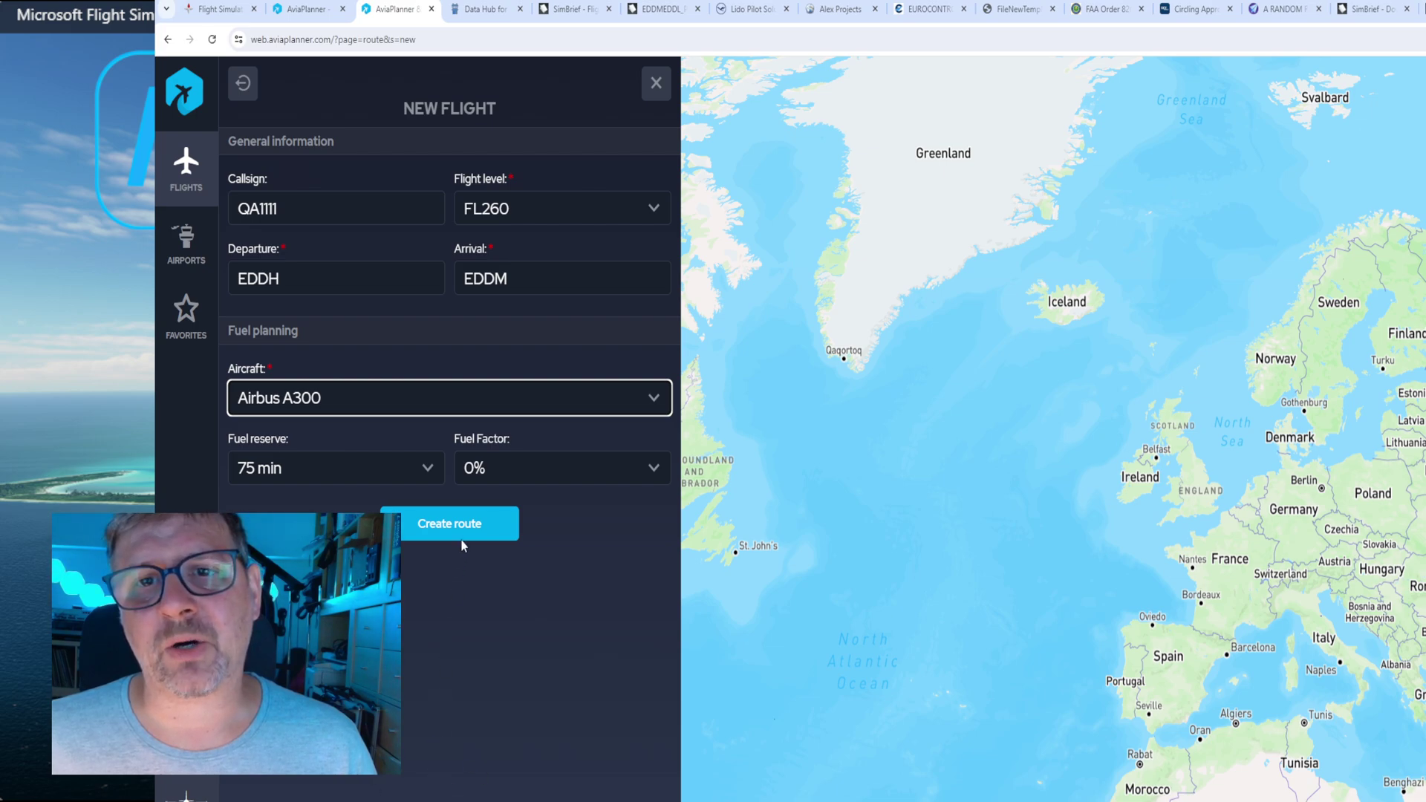
key("e")
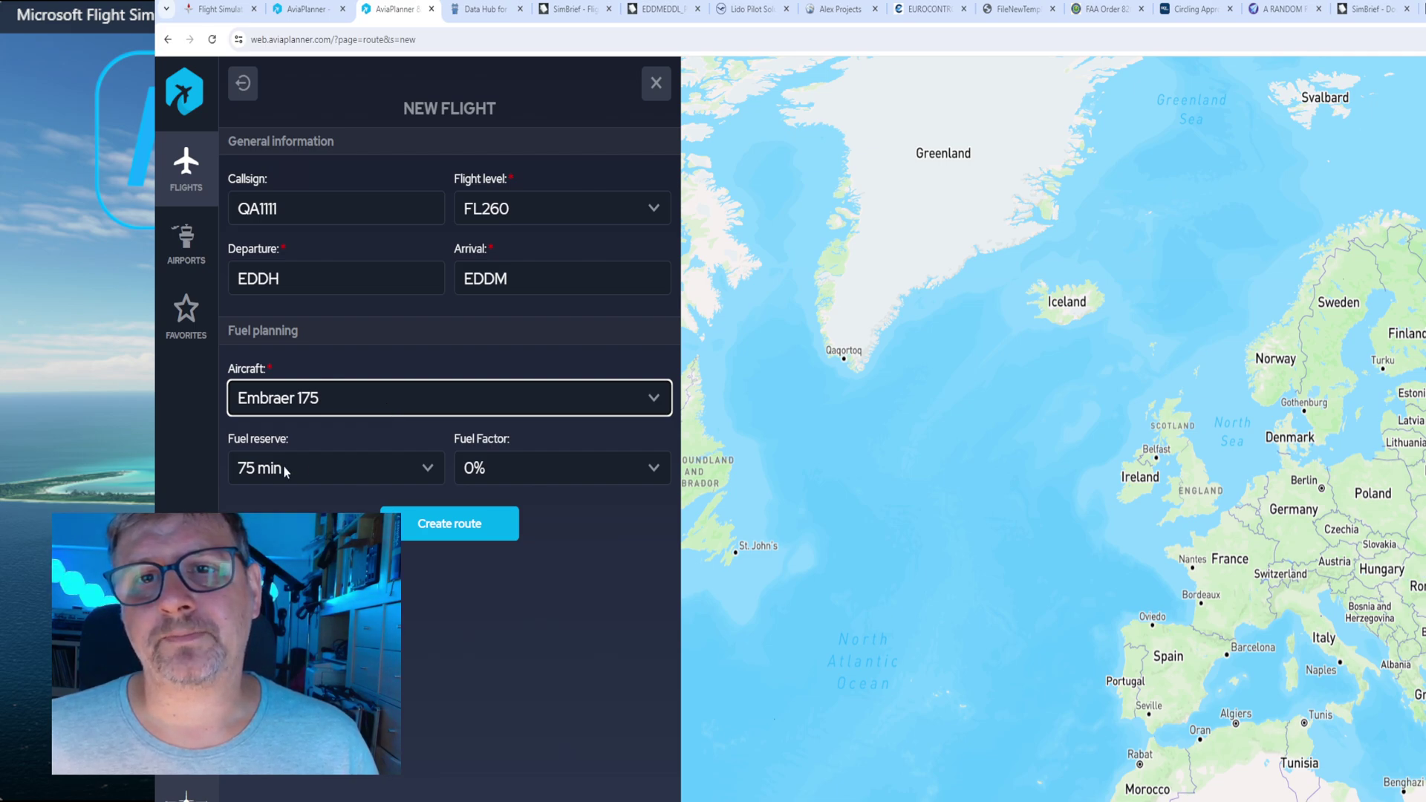
key("a")
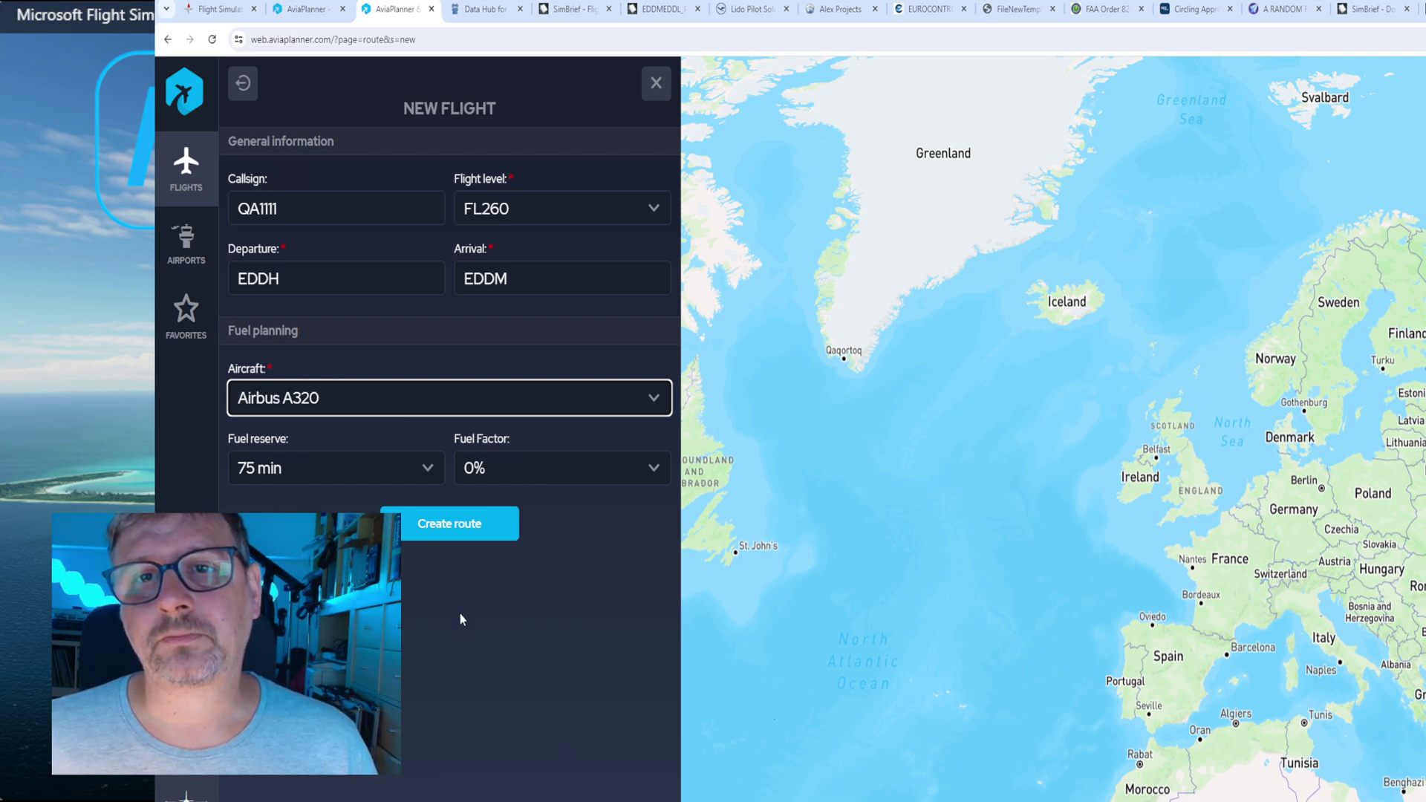
left_click(578, 9)
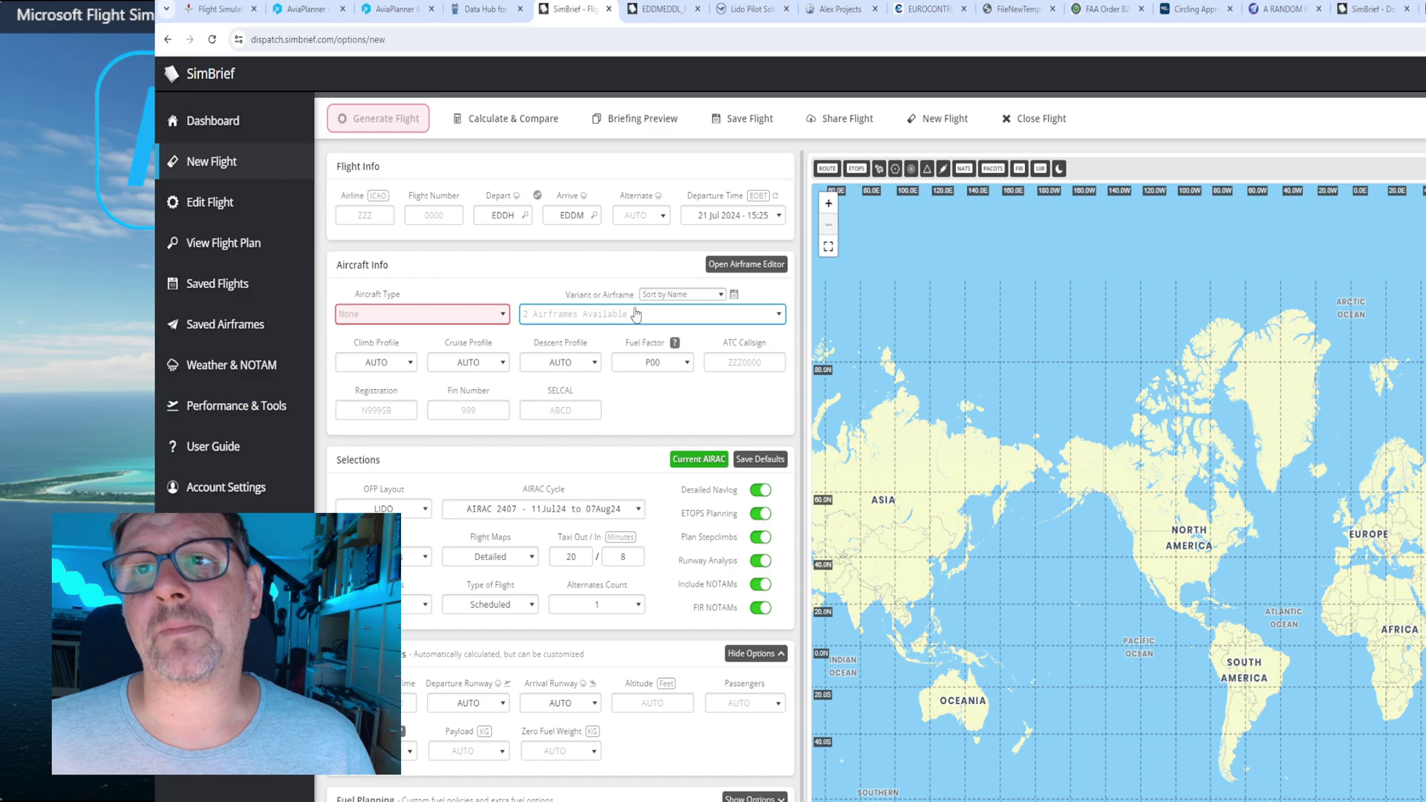
Browse SimBrief's New Airframe aircraft types, such as the A320-200 and A320-251N.
left_click(250, 329)
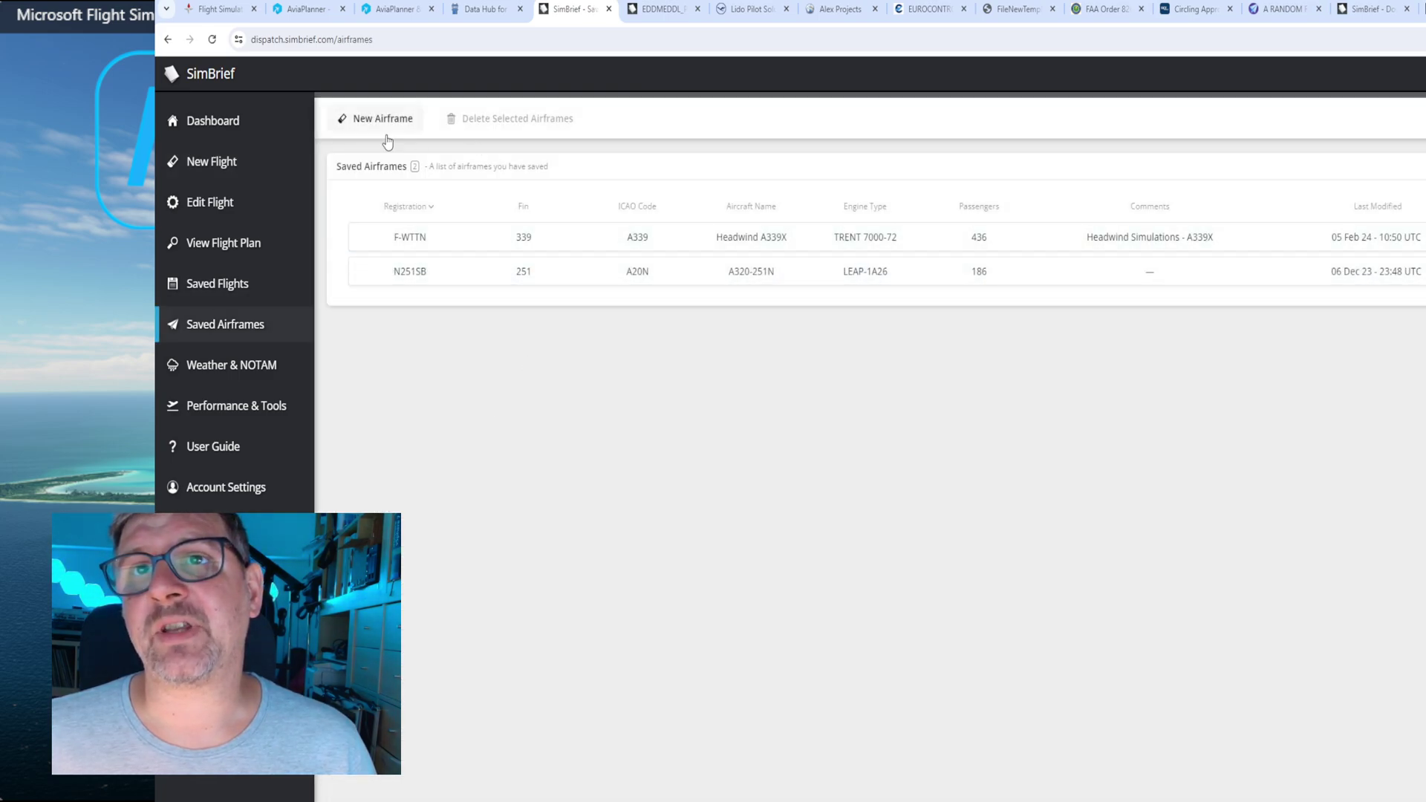
left_click(383, 119)
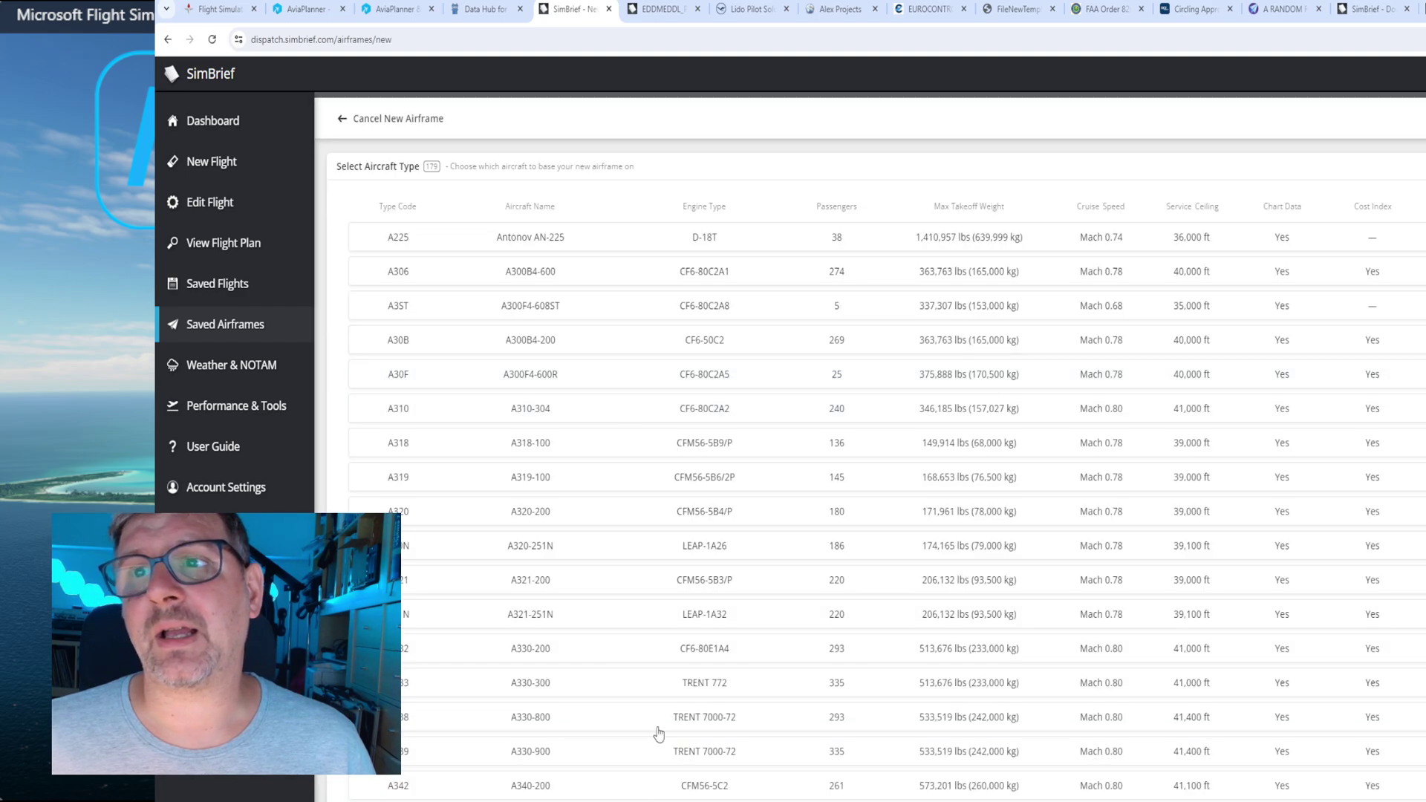
scroll(684, 589, "down", 15)
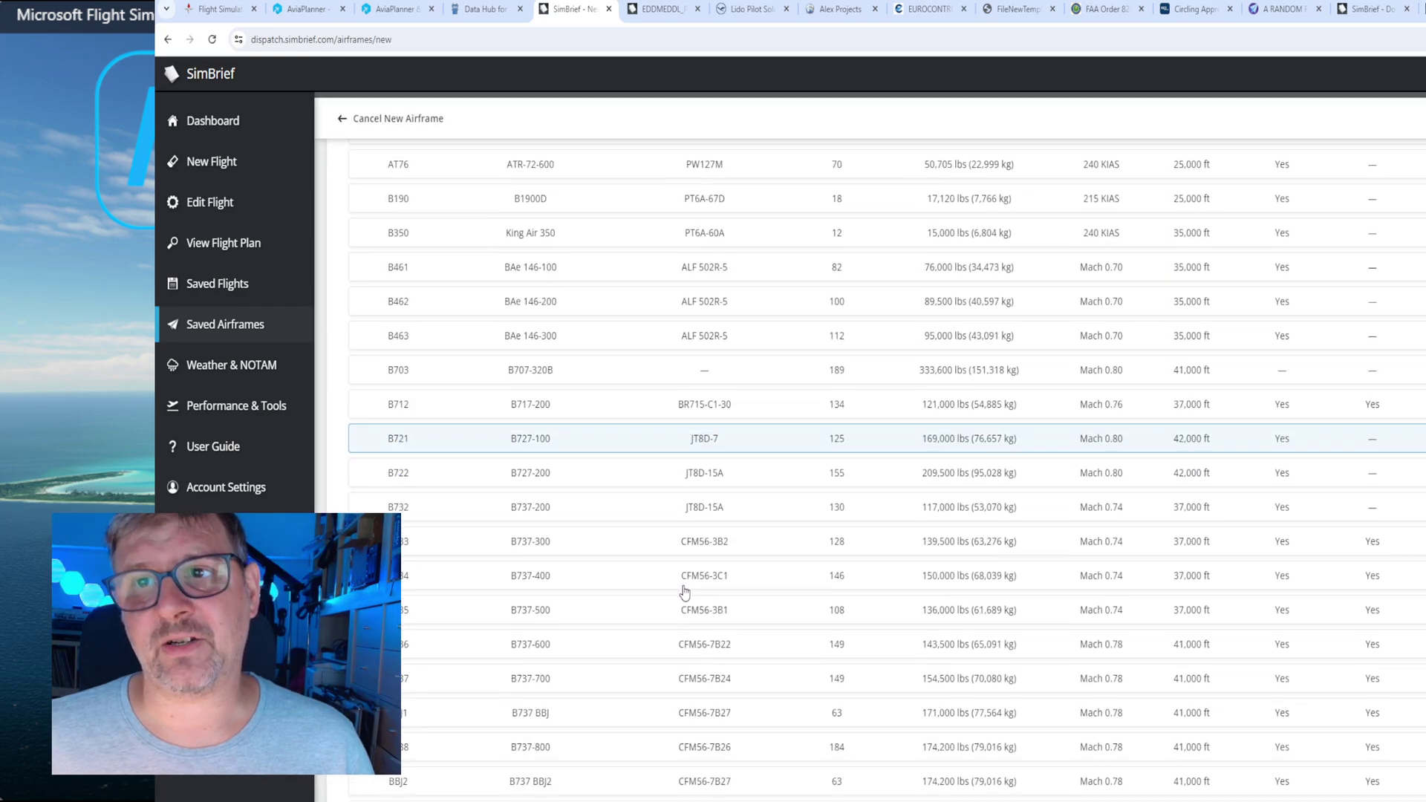
scroll(684, 589, "down", 5)
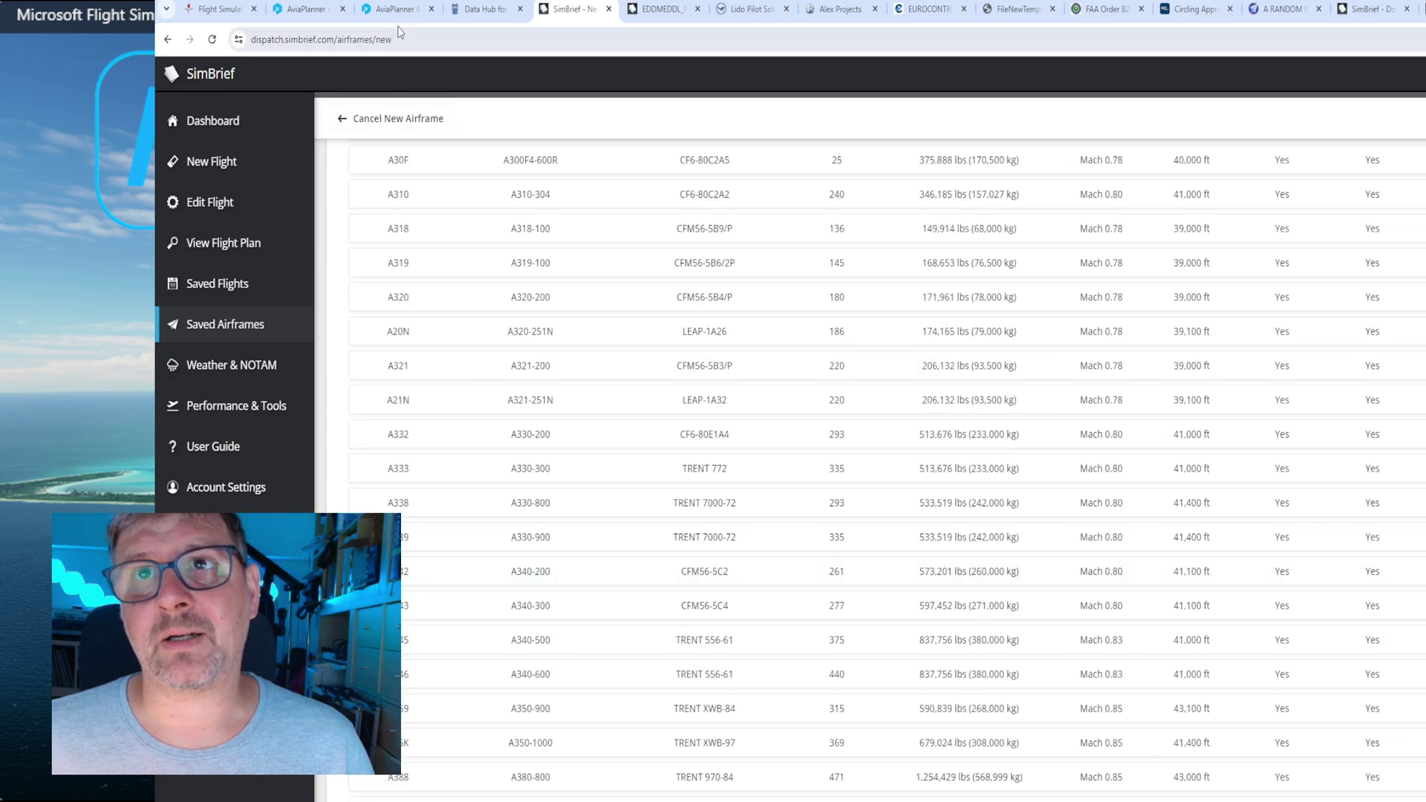
left_click(394, 9)
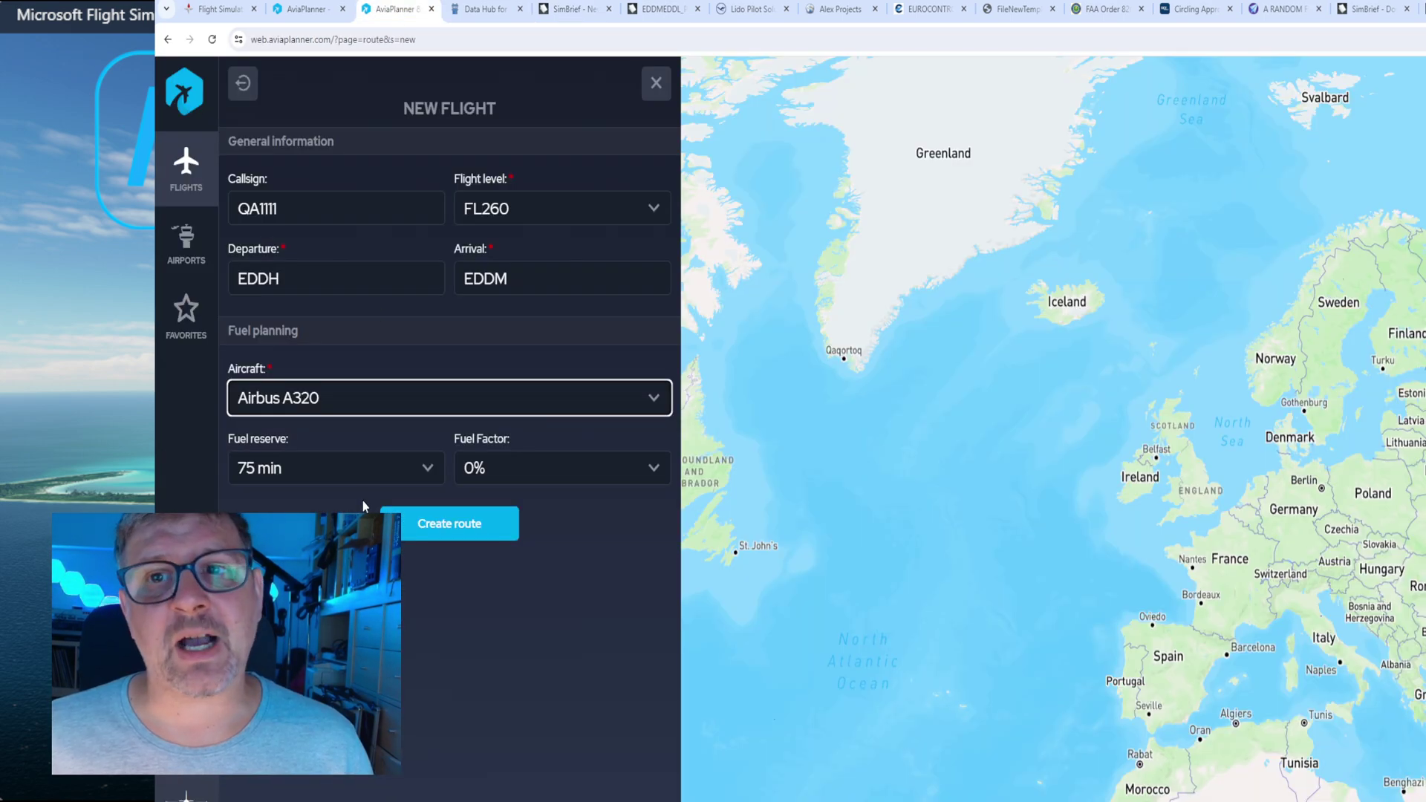
Create the flight on runway 15, AMLU1D via AMLUH, POVEL, GALMA, LULAR, LANDU, and trace it on the map.
left_click(402, 541)
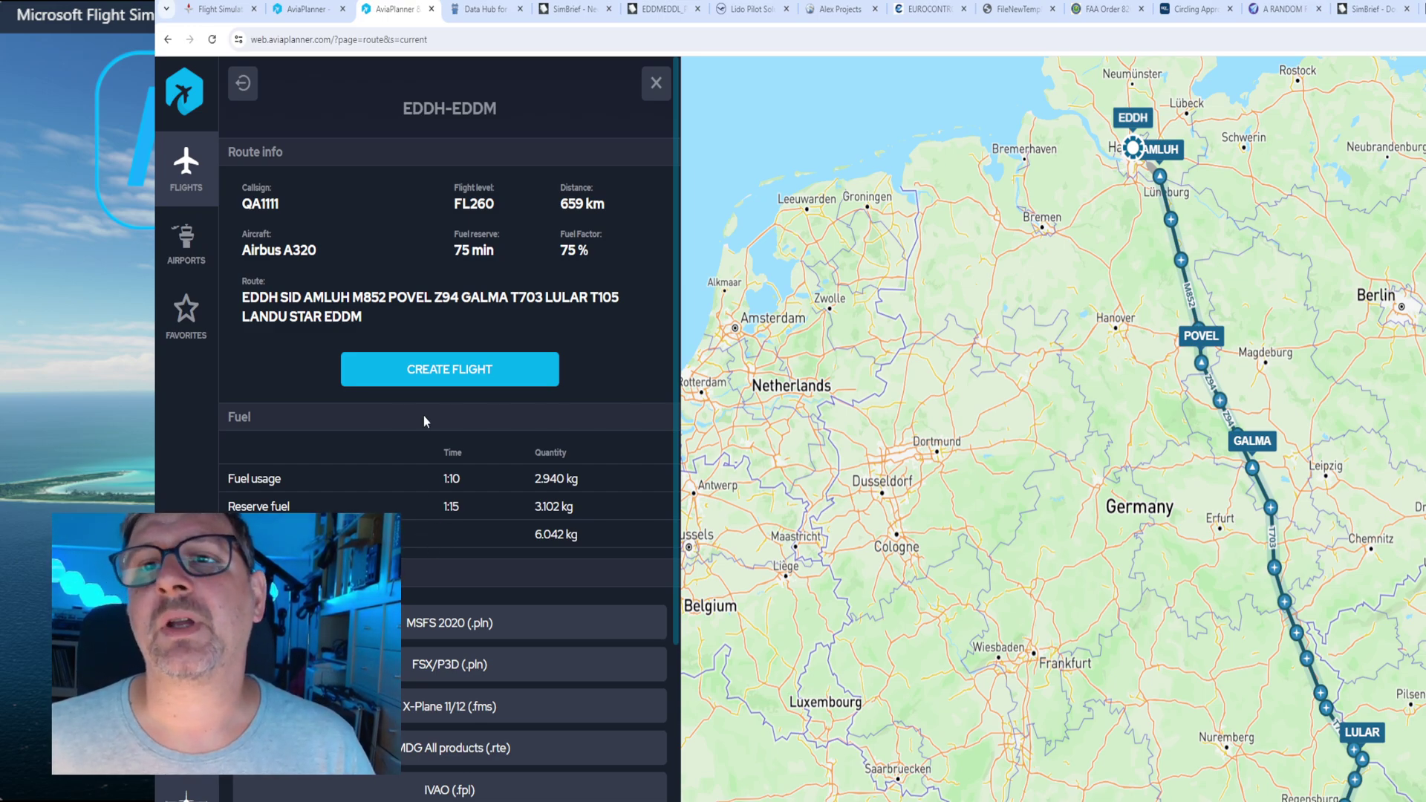
left_click(448, 370)
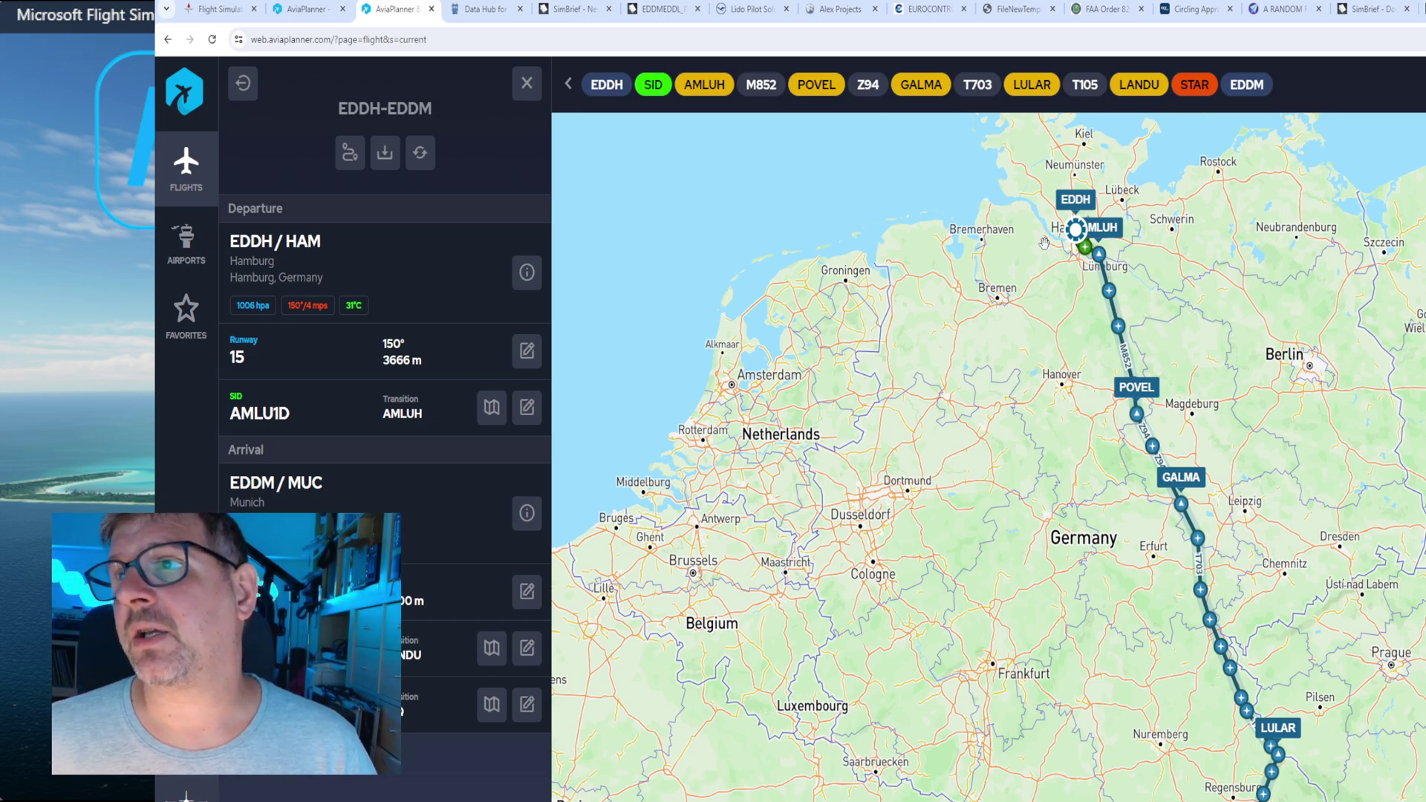
scroll(1099, 255, "up", 1)
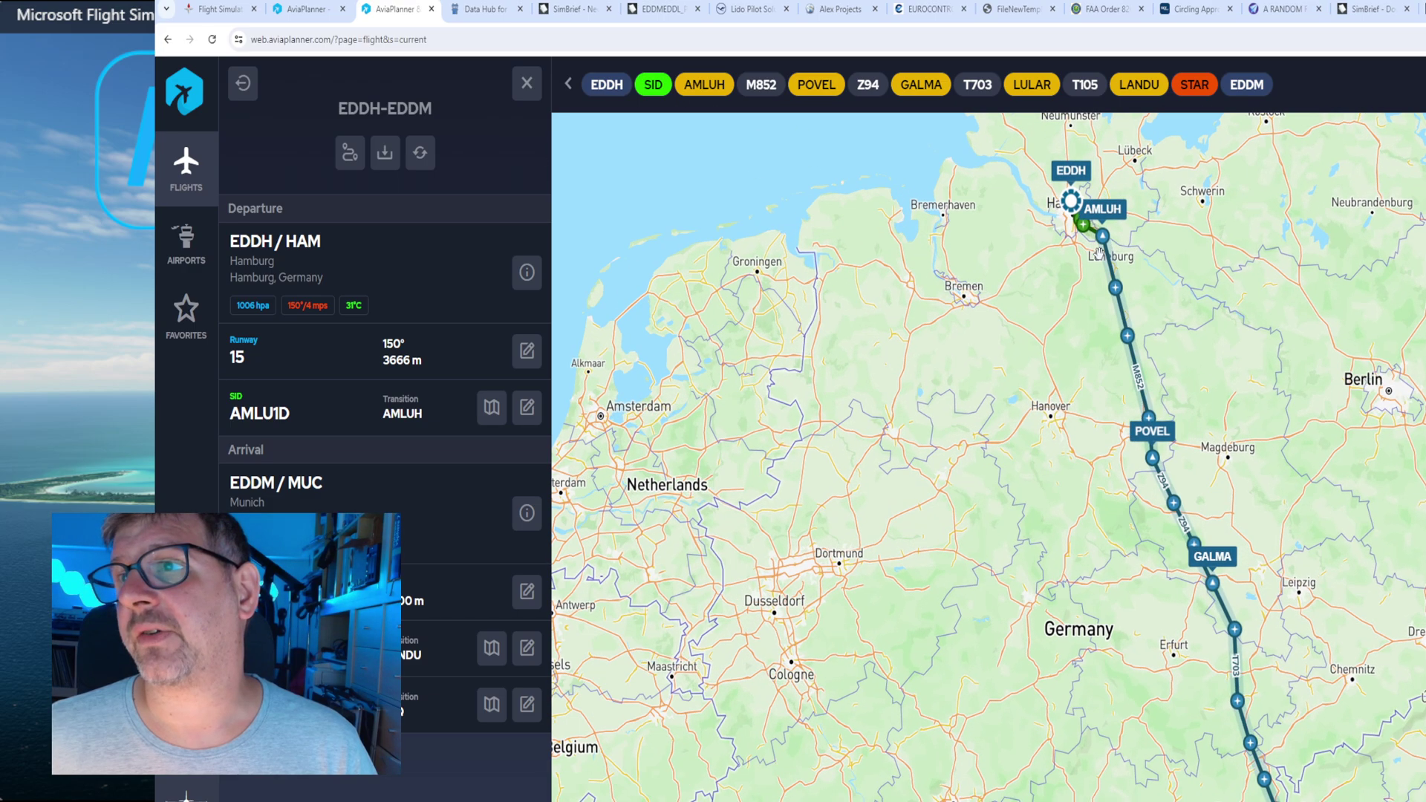
scroll(1099, 254, "up", 1)
left_click_drag(1099, 254, 983, 525)
scroll(934, 473, "up", 2)
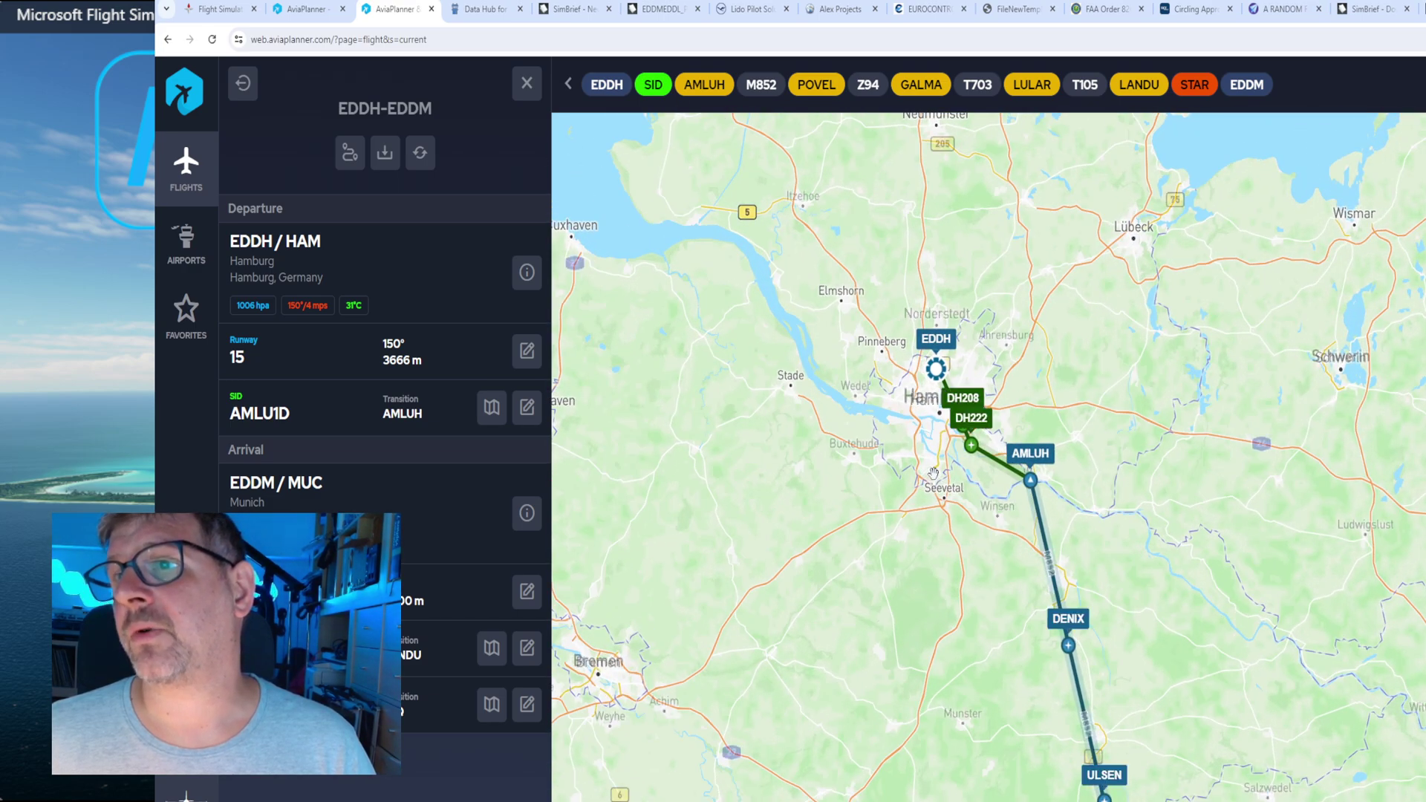
scroll(934, 473, "up", 2)
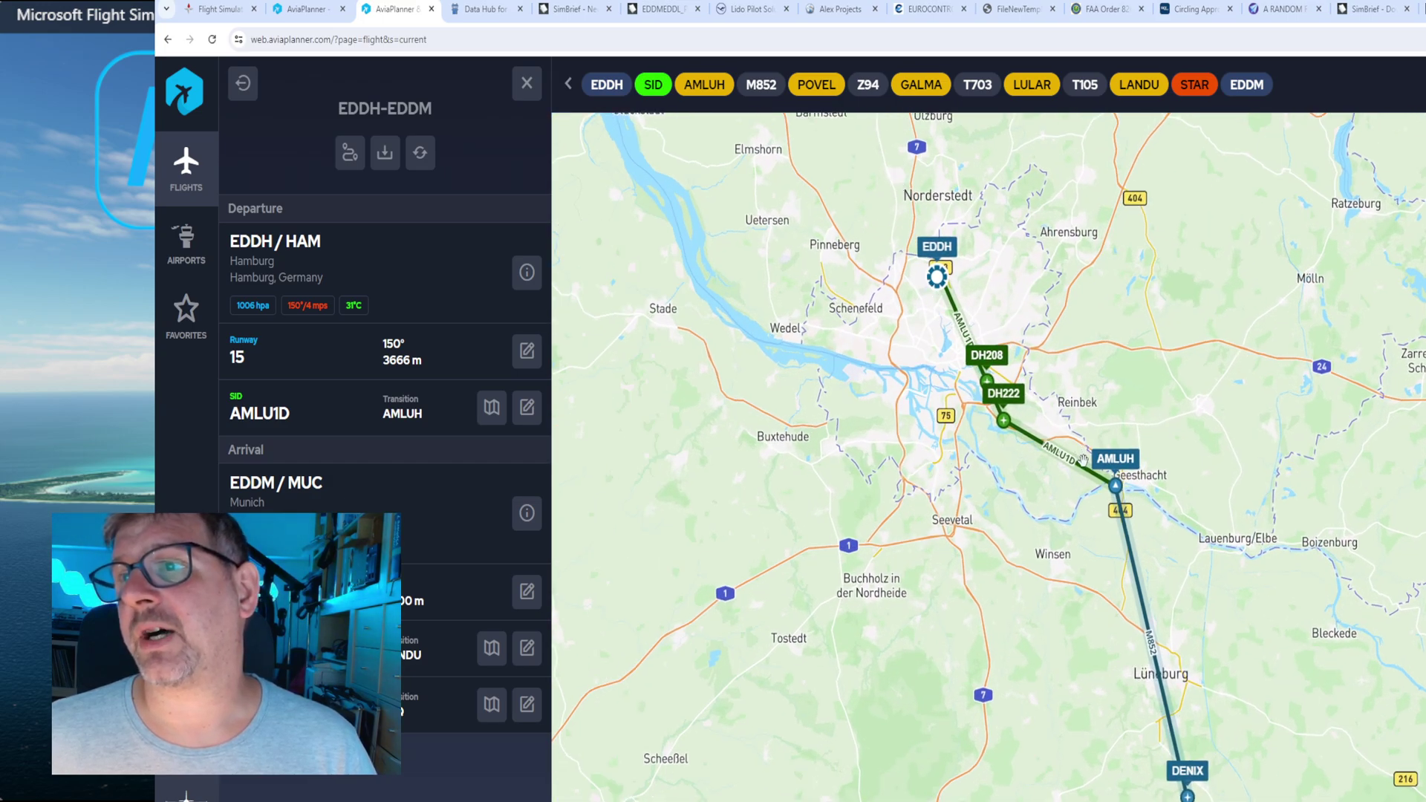
scroll(958, 468, "down", 2)
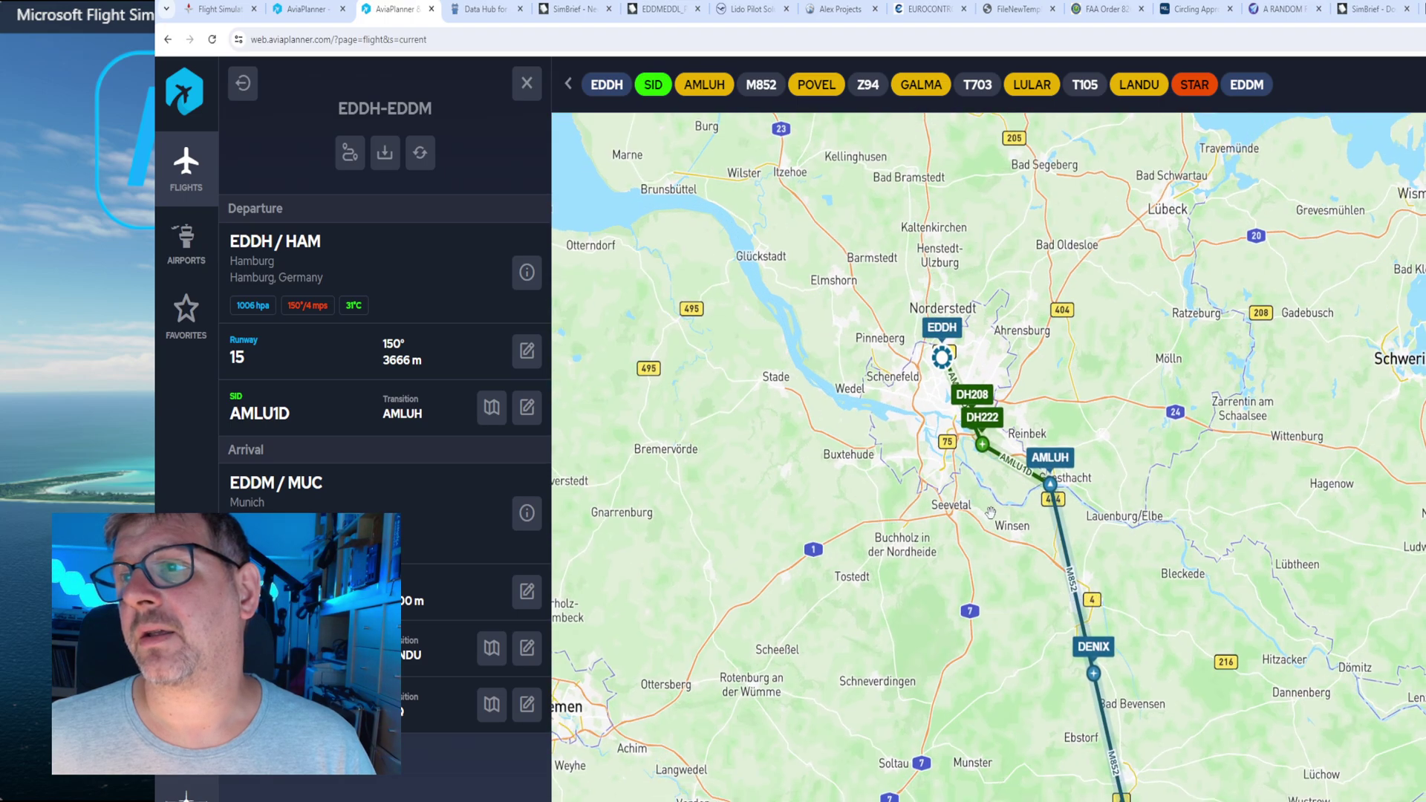
scroll(991, 512, "down", 3)
left_click_drag(991, 513, 1139, 334)
scroll(926, 384, "up", 3)
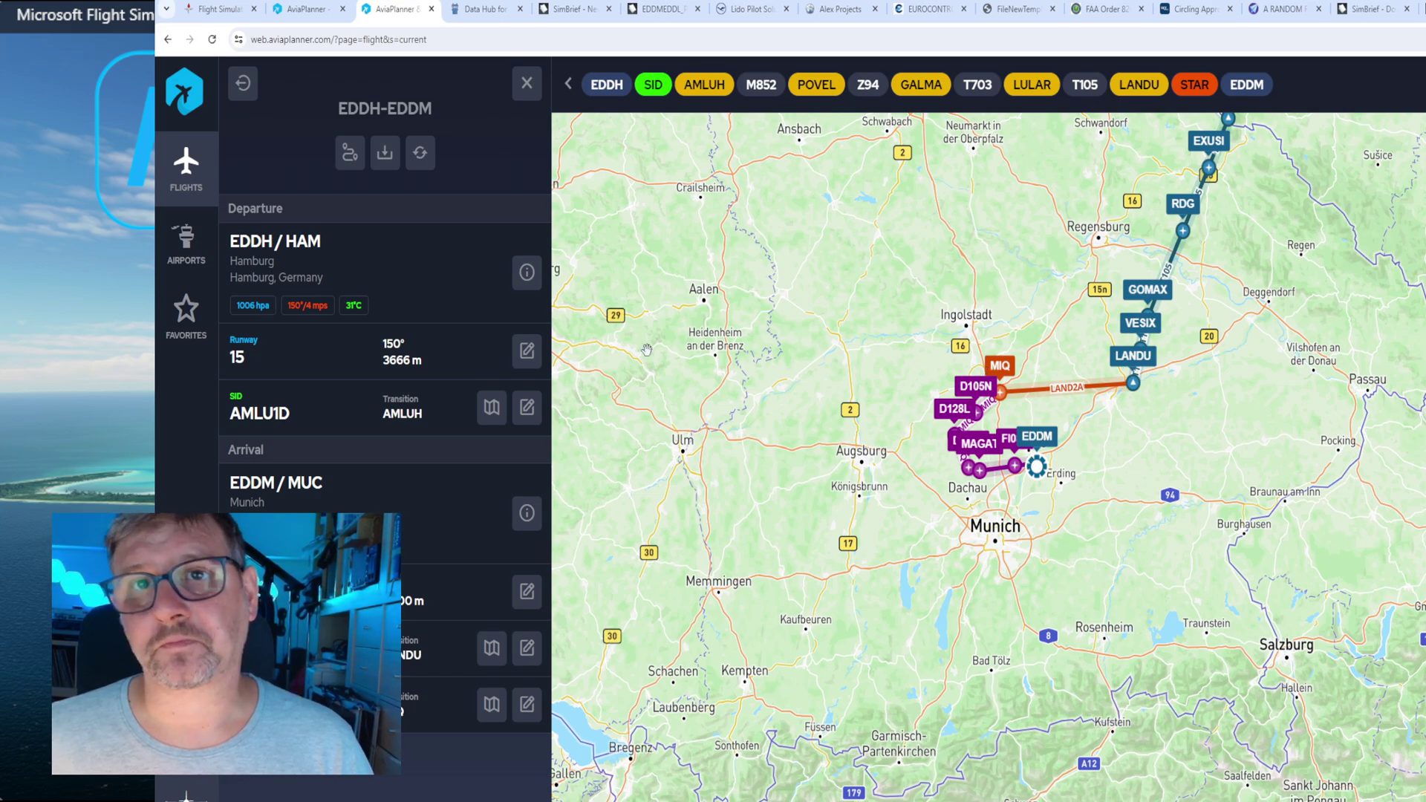
Open EDDH's runways and charts, viewing the Airport chart and then the Parking Stands chart.
left_click(526, 272)
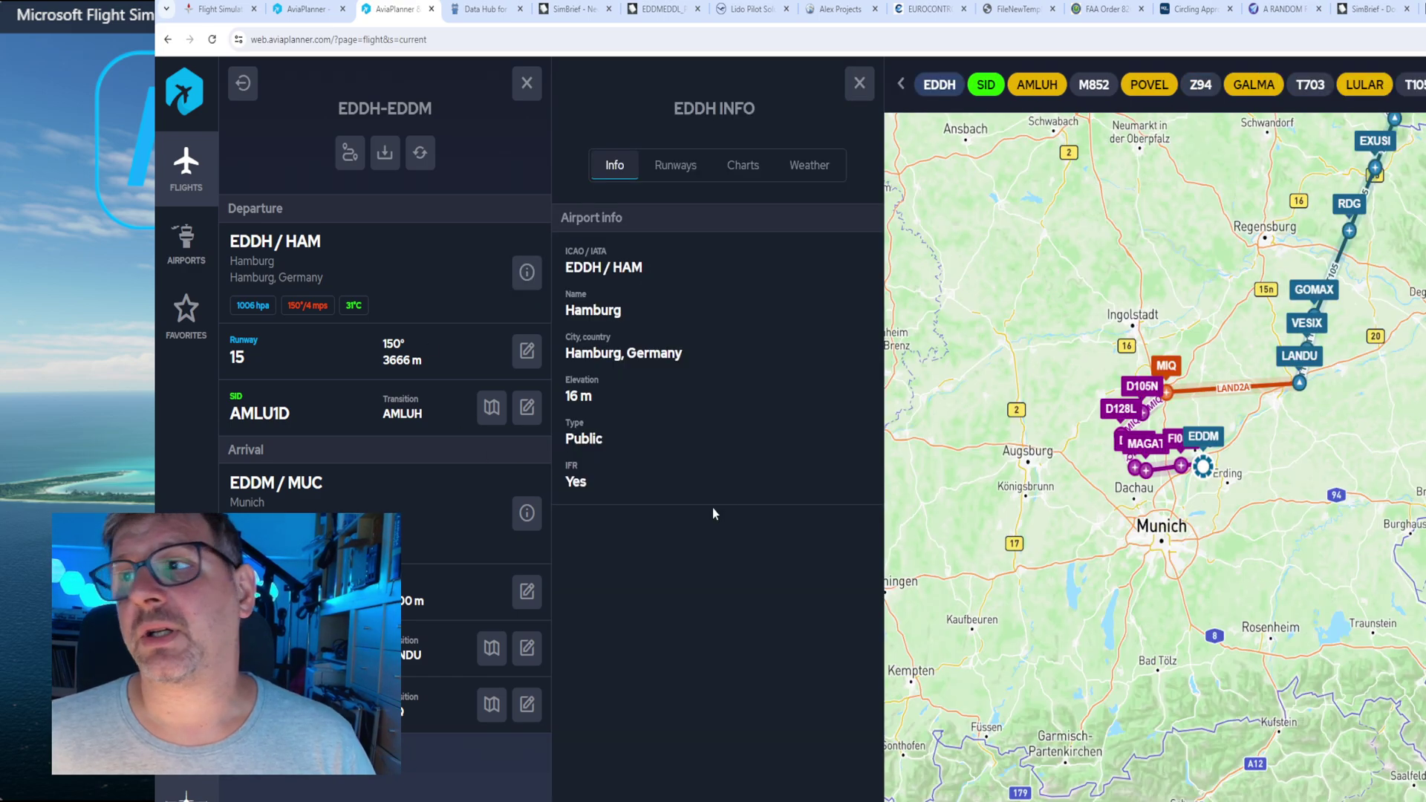
left_click(684, 169)
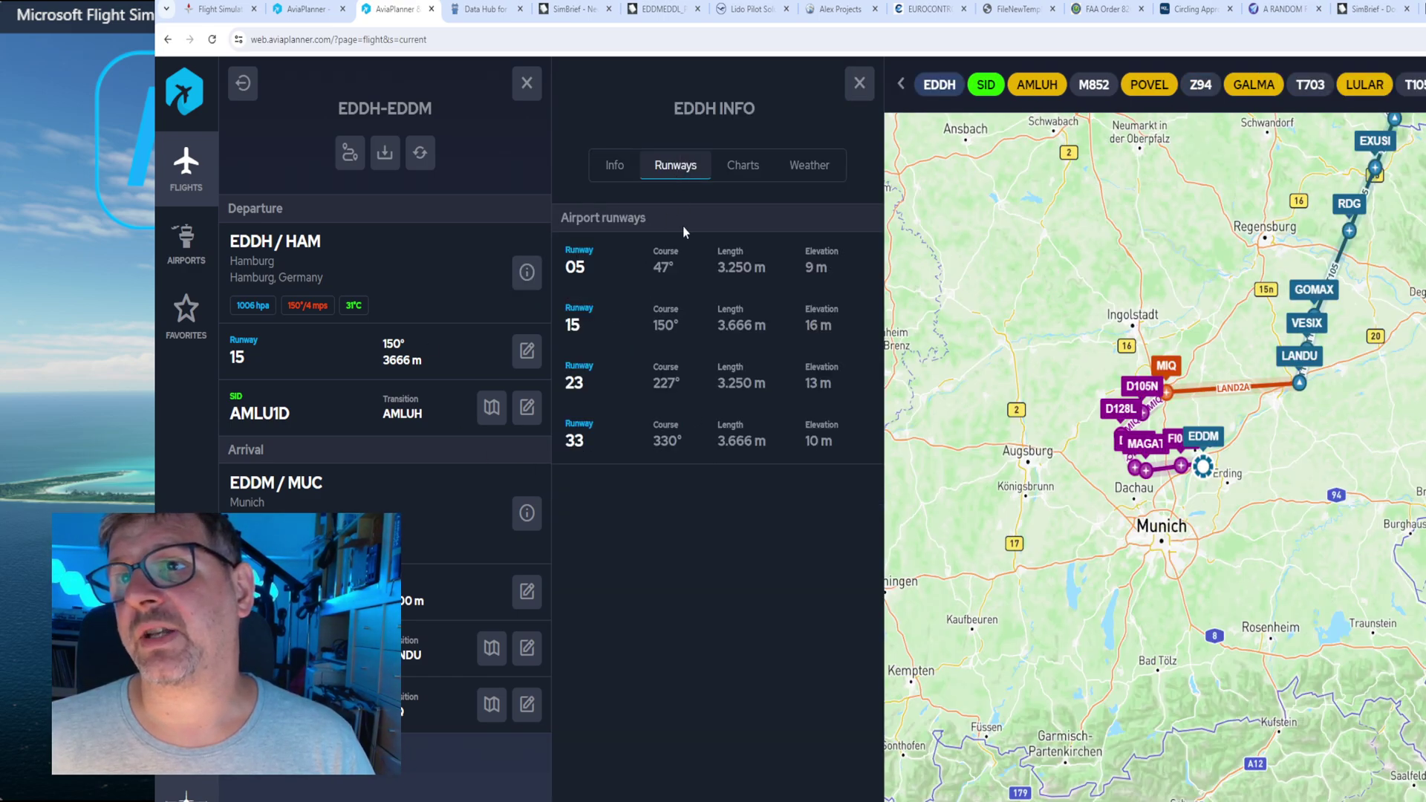
left_click(743, 165)
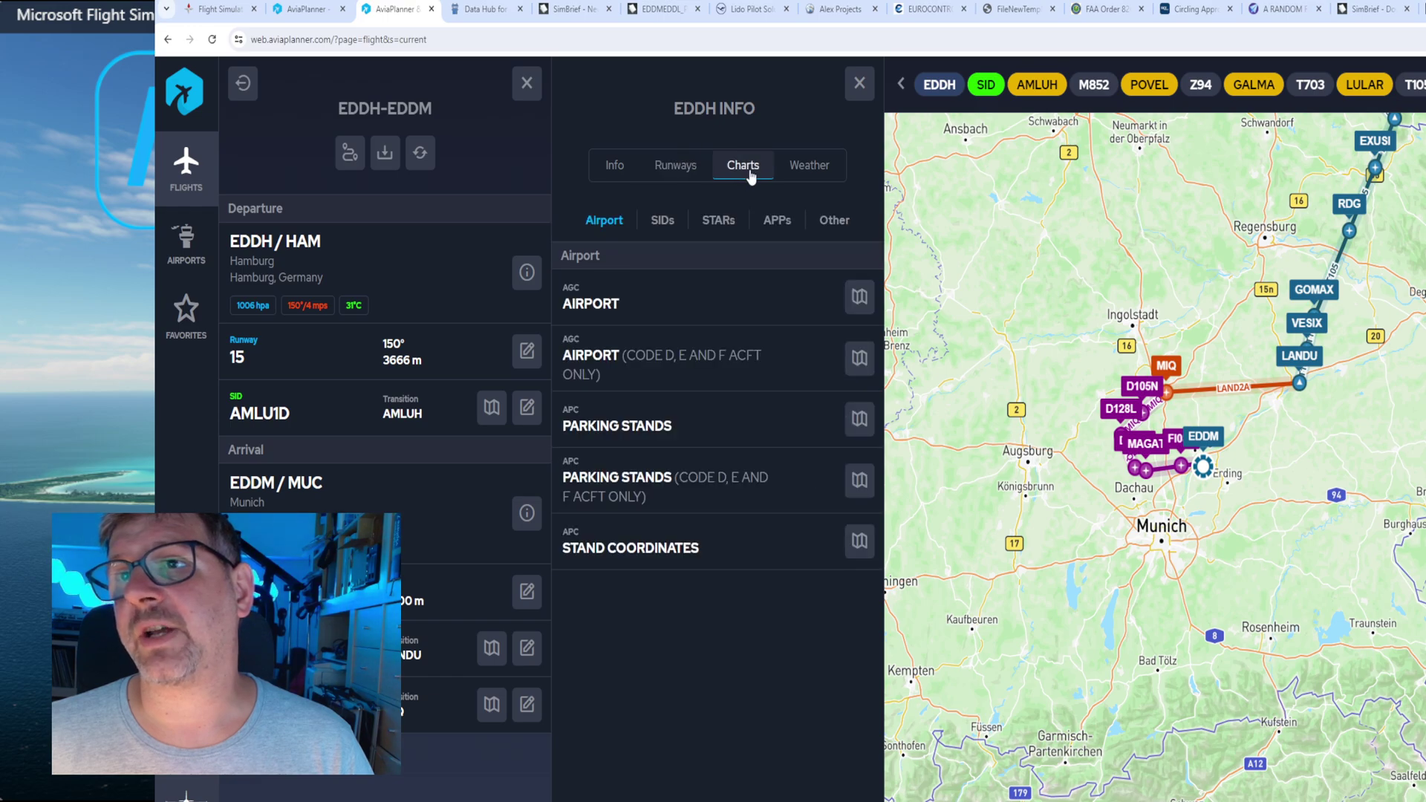
left_click(860, 297)
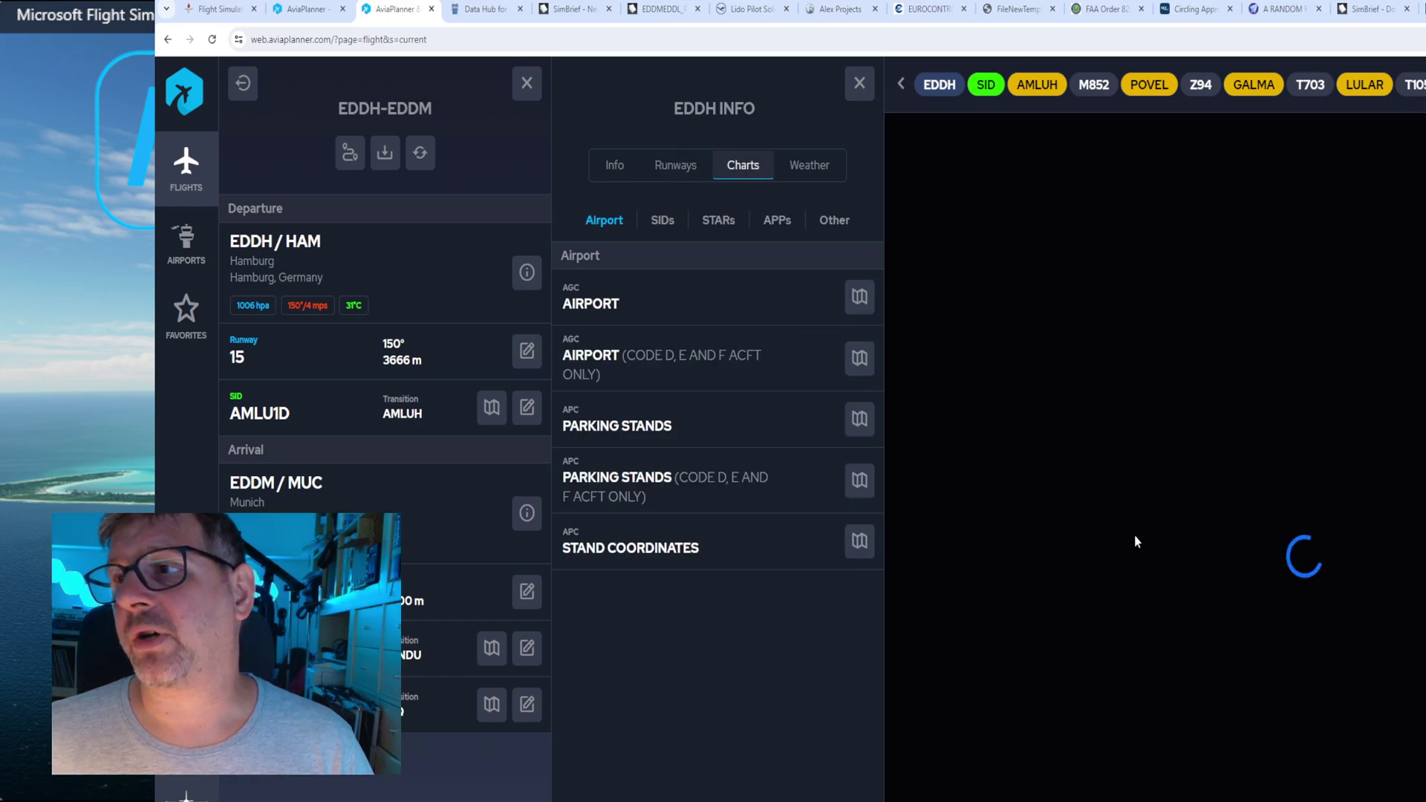
scroll(1326, 613, "up", 5)
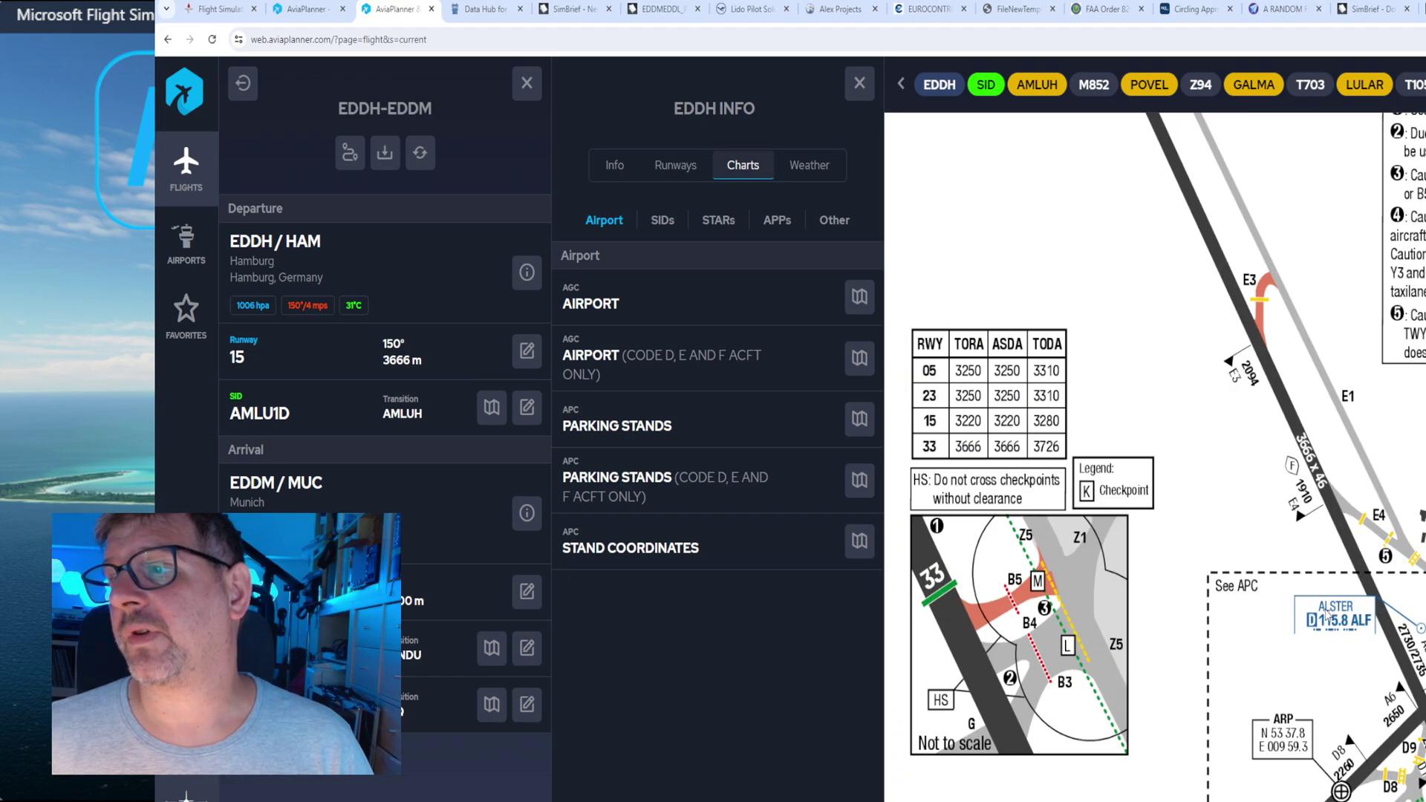
left_click_drag(1370, 638, 1293, 585)
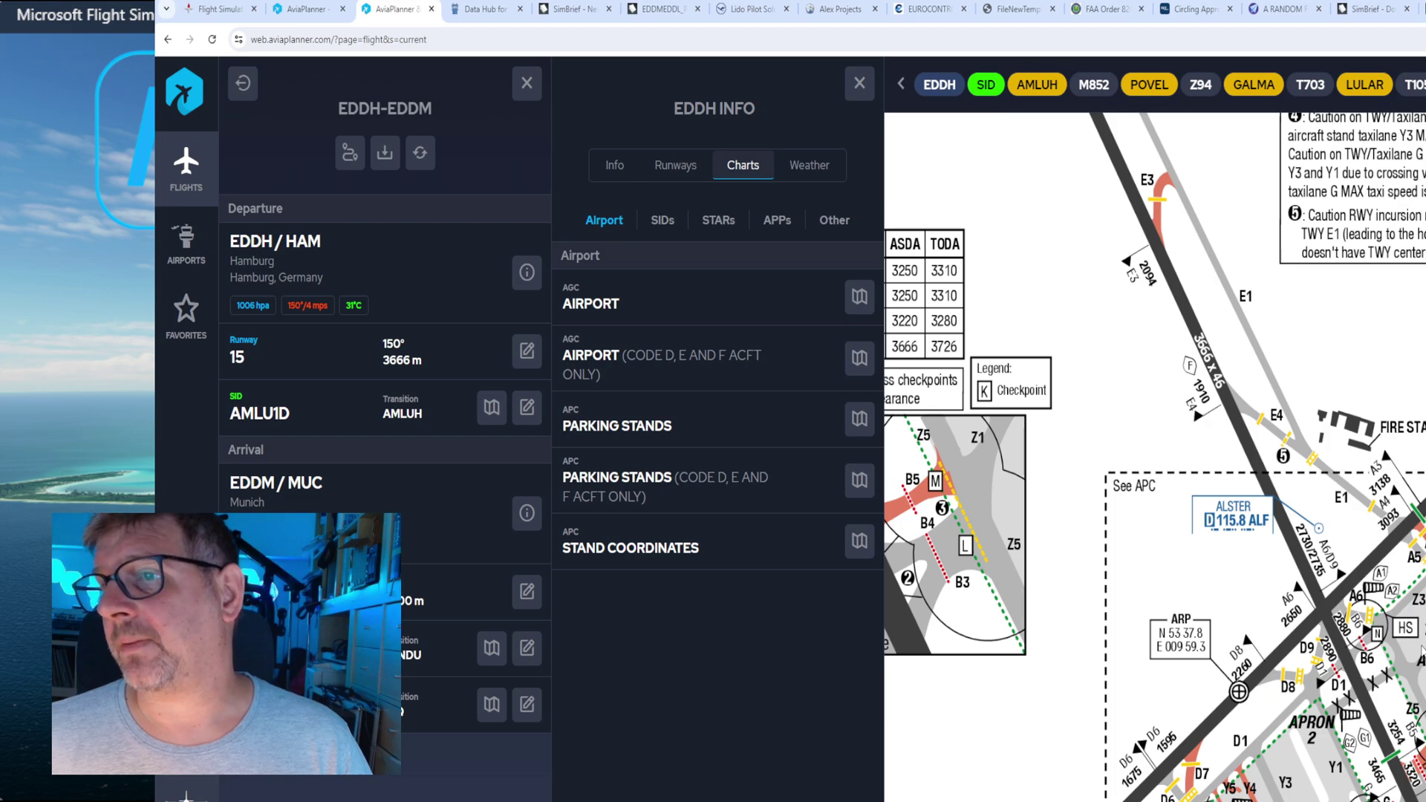
left_click(858, 359)
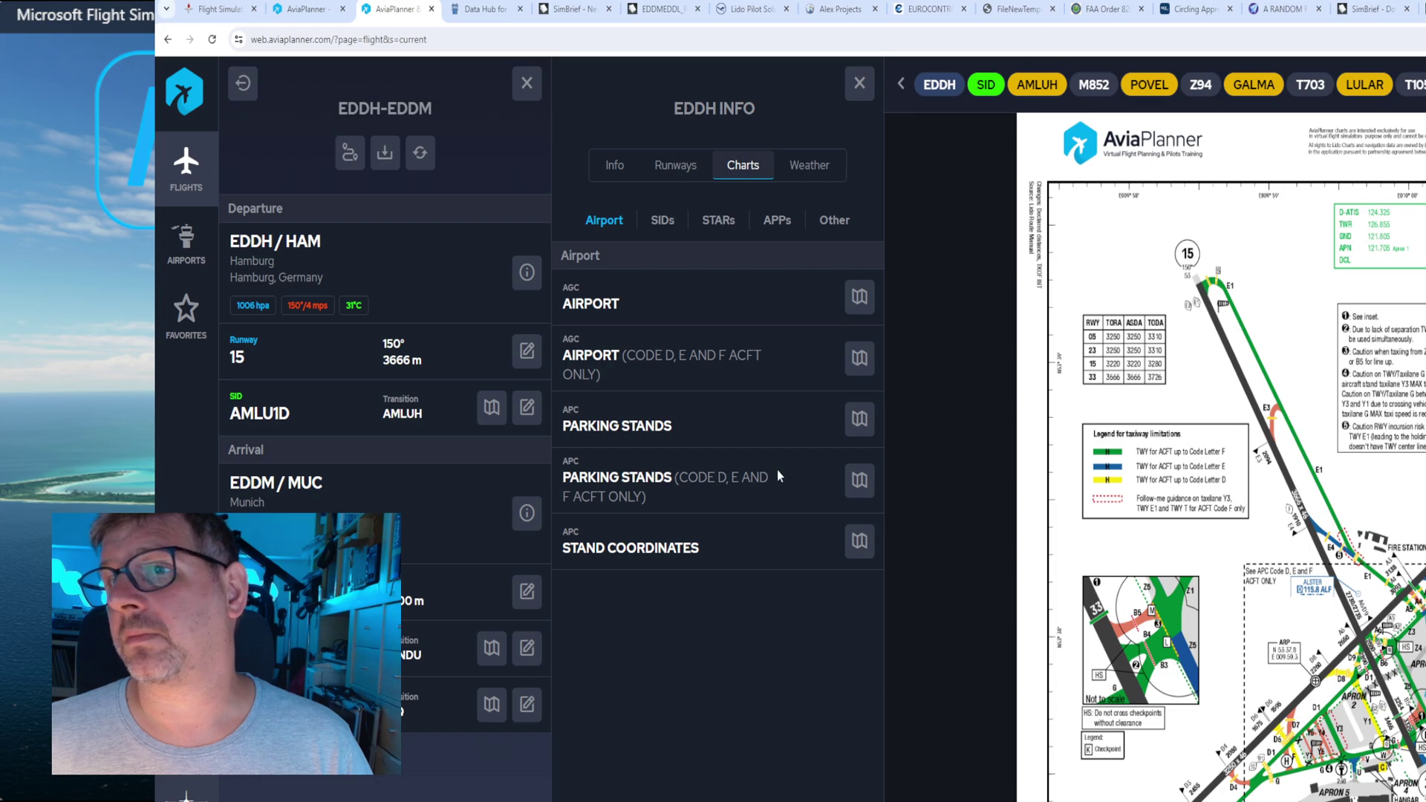
left_click(860, 419)
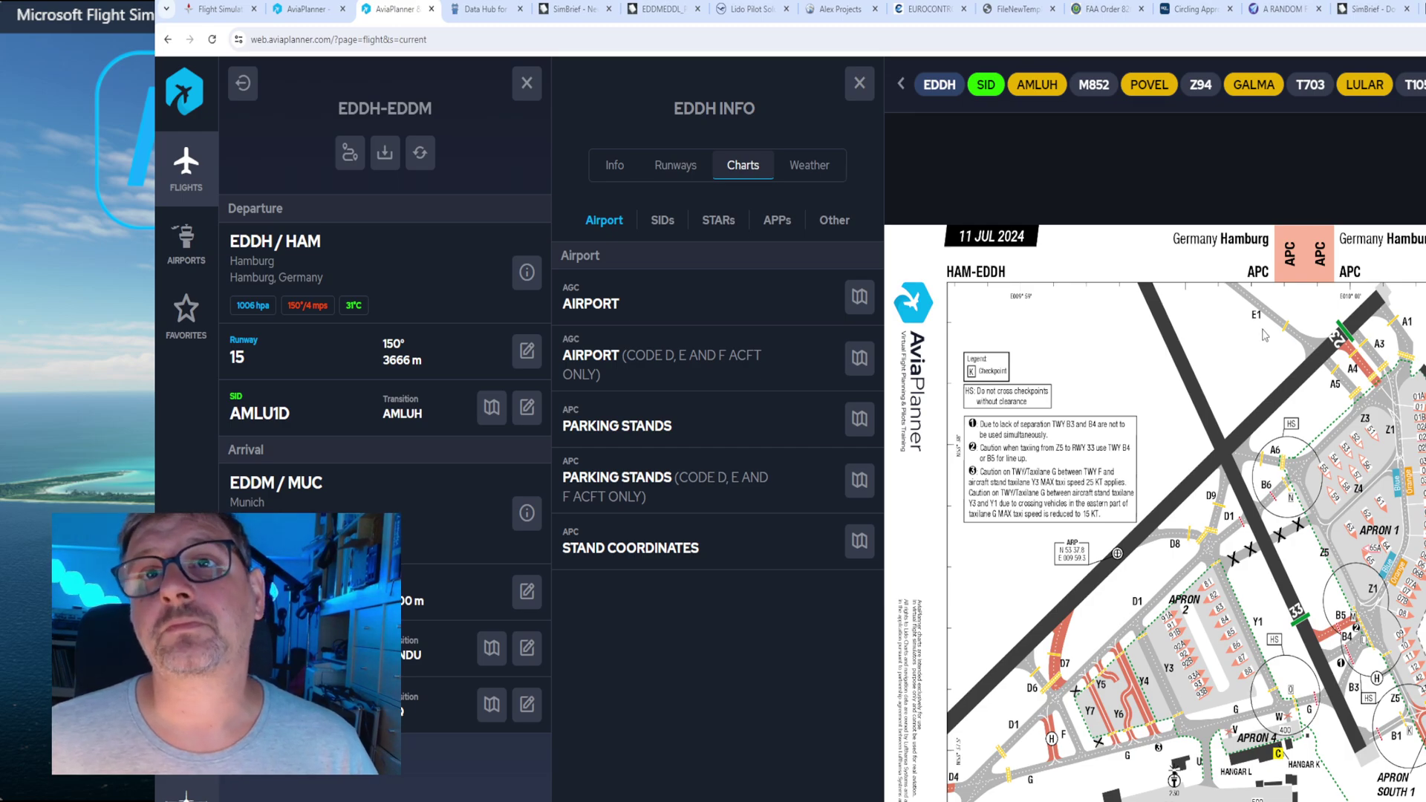
Review route info, then cycle EDDH tabs to the weather: METAR 15007KT CAVOK 31/19 Q1006.
left_click(347, 154)
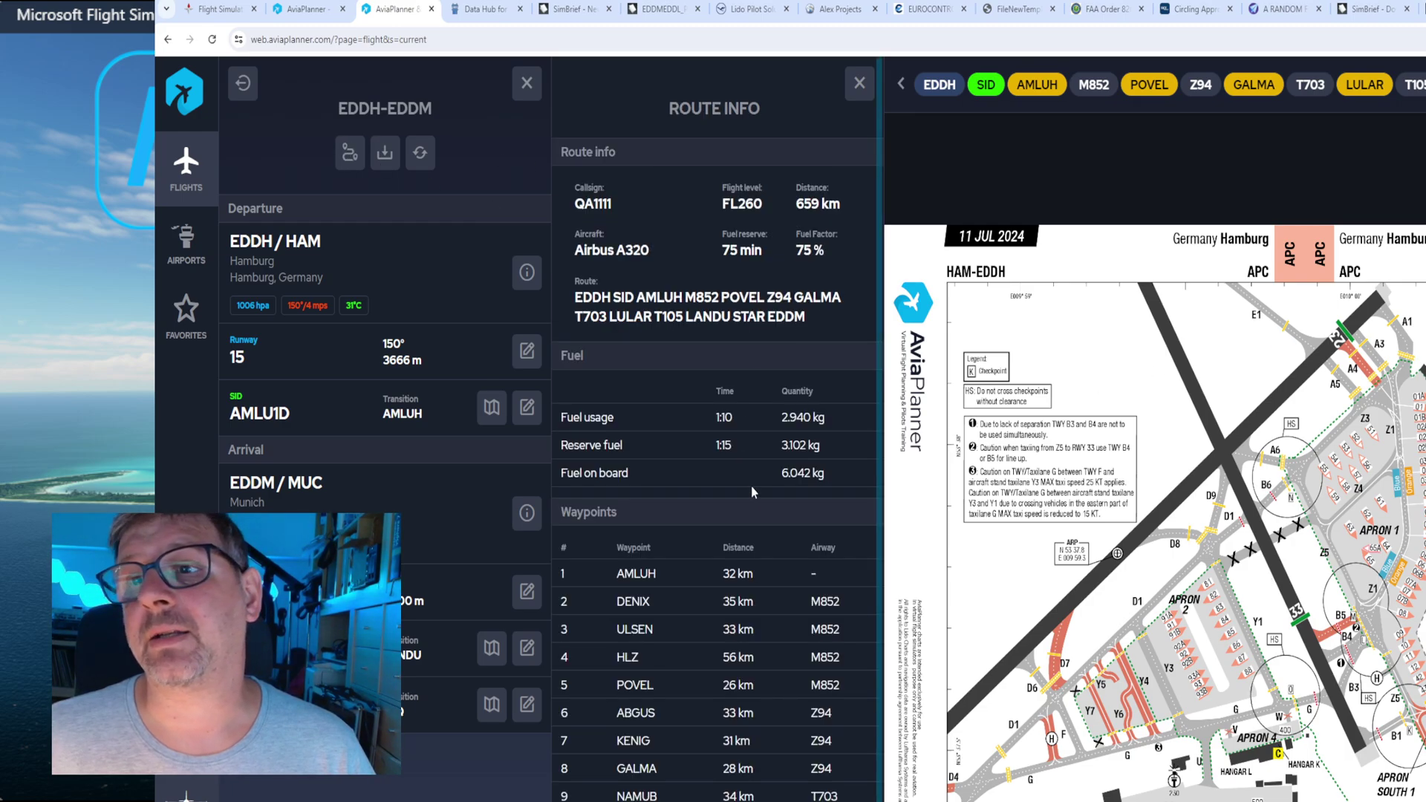
scroll(728, 504, "down", 2)
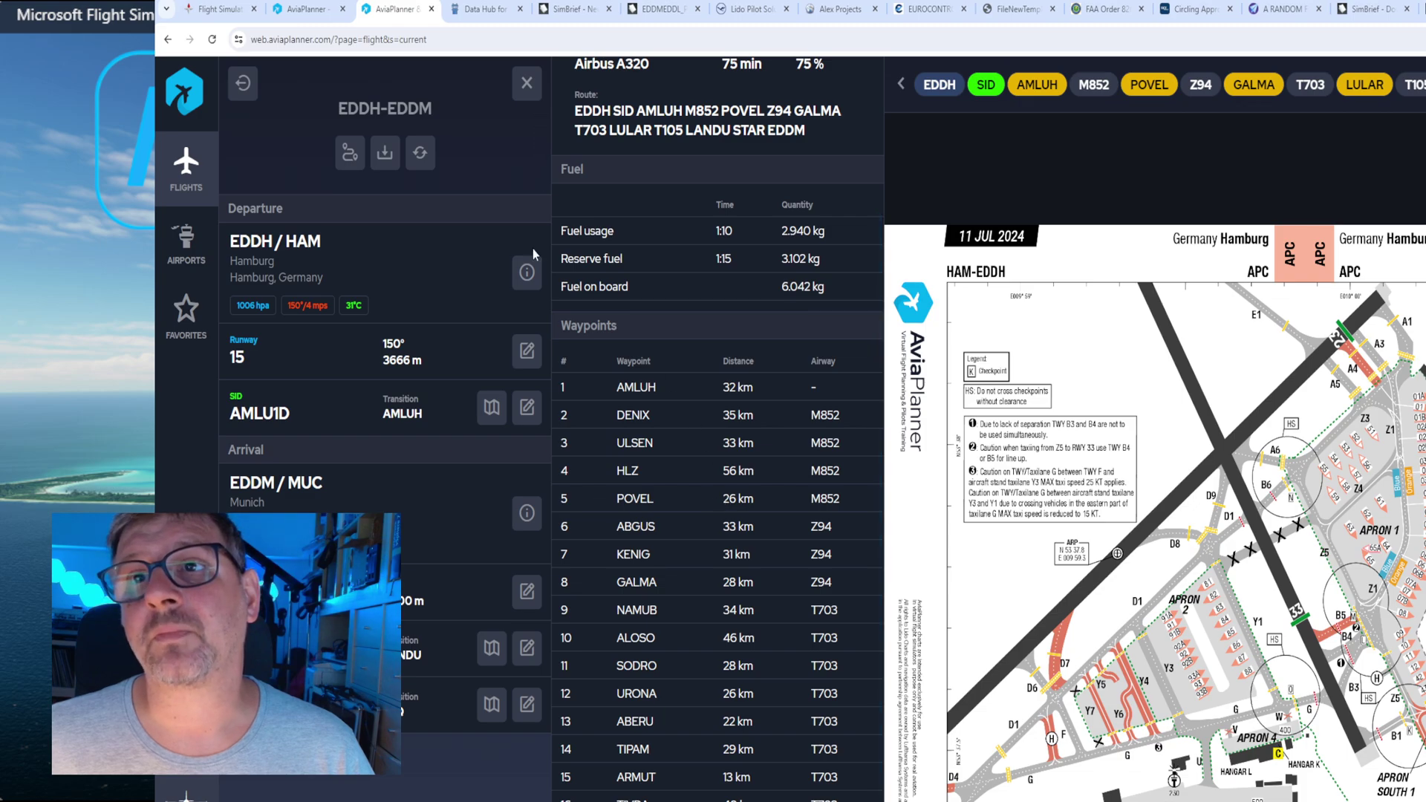
left_click(526, 274)
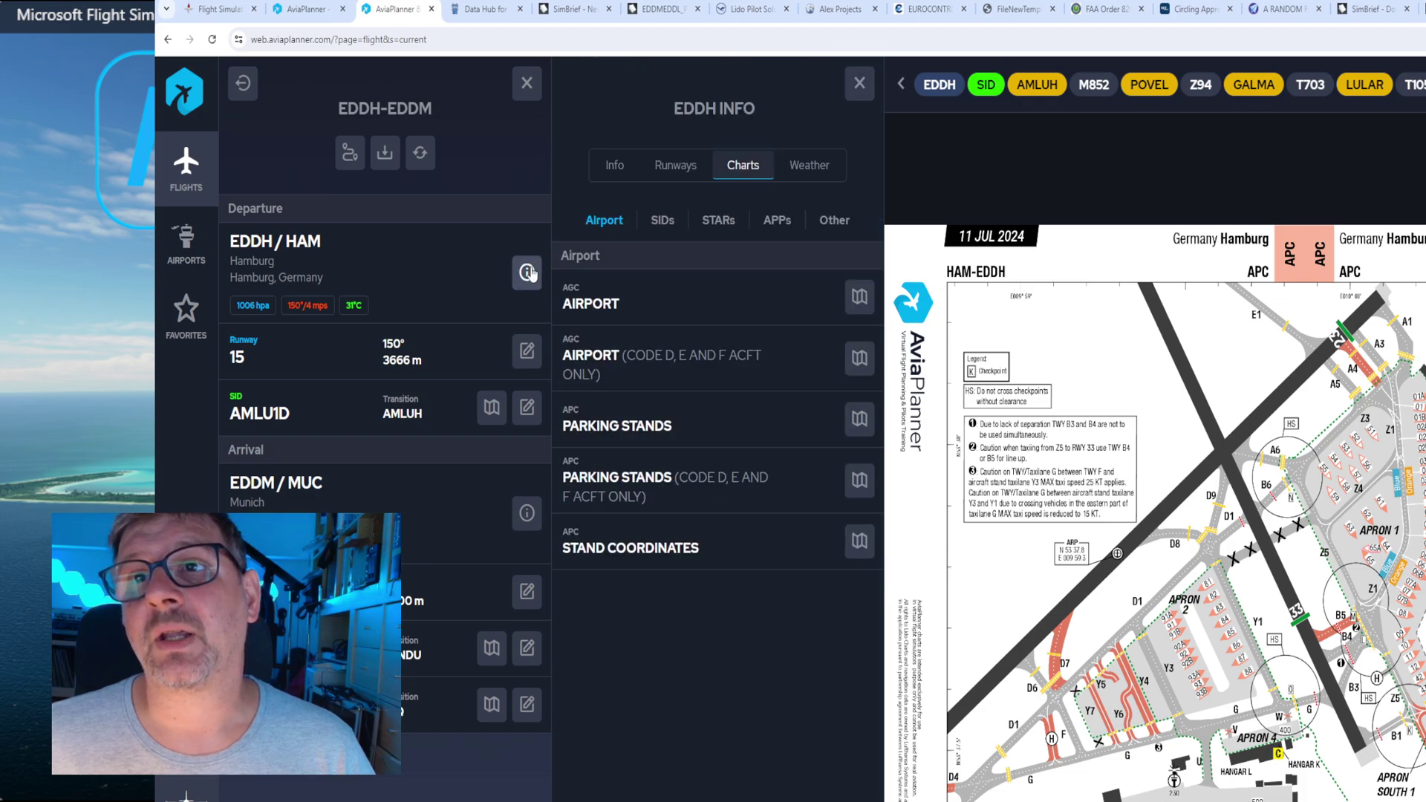
left_click(614, 169)
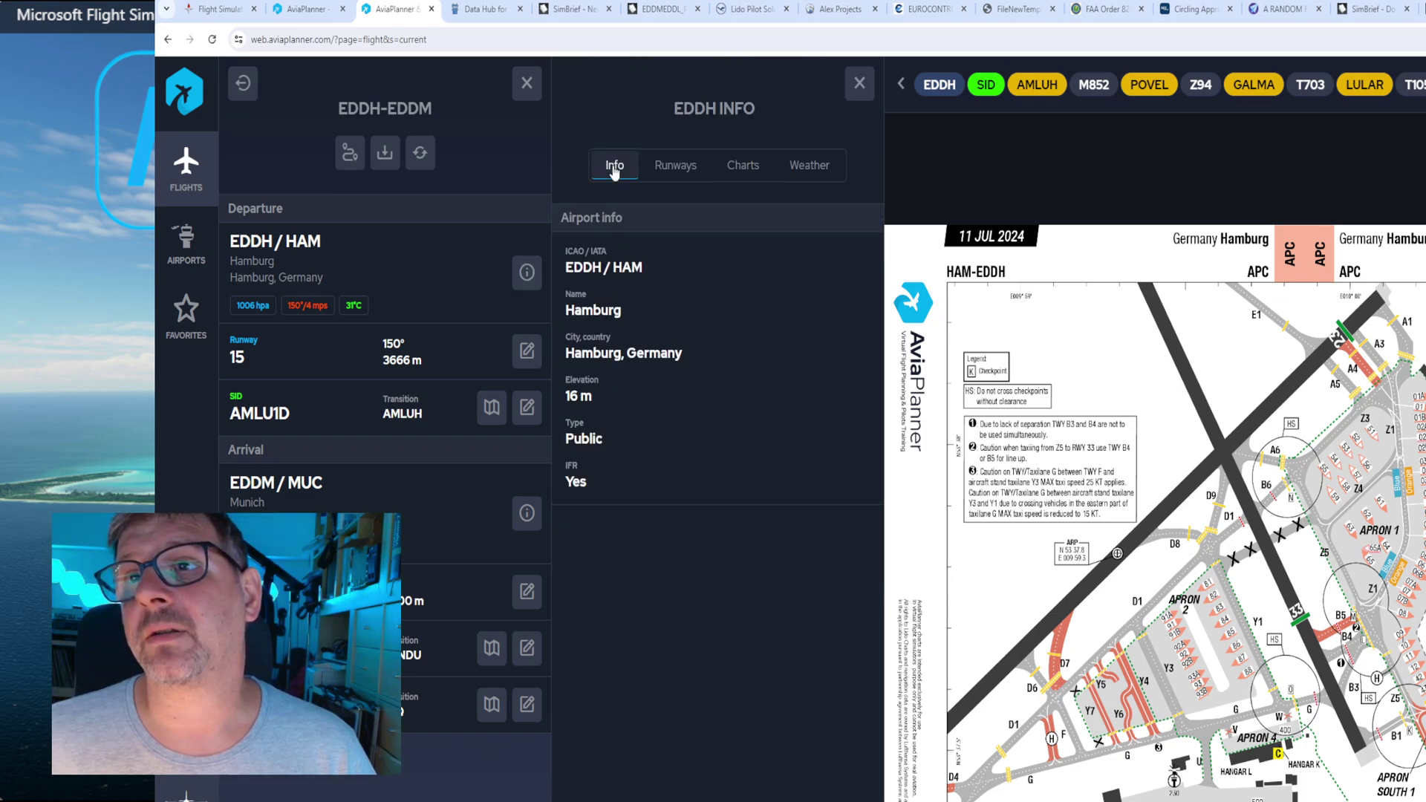
left_click(668, 168)
left_click(745, 171)
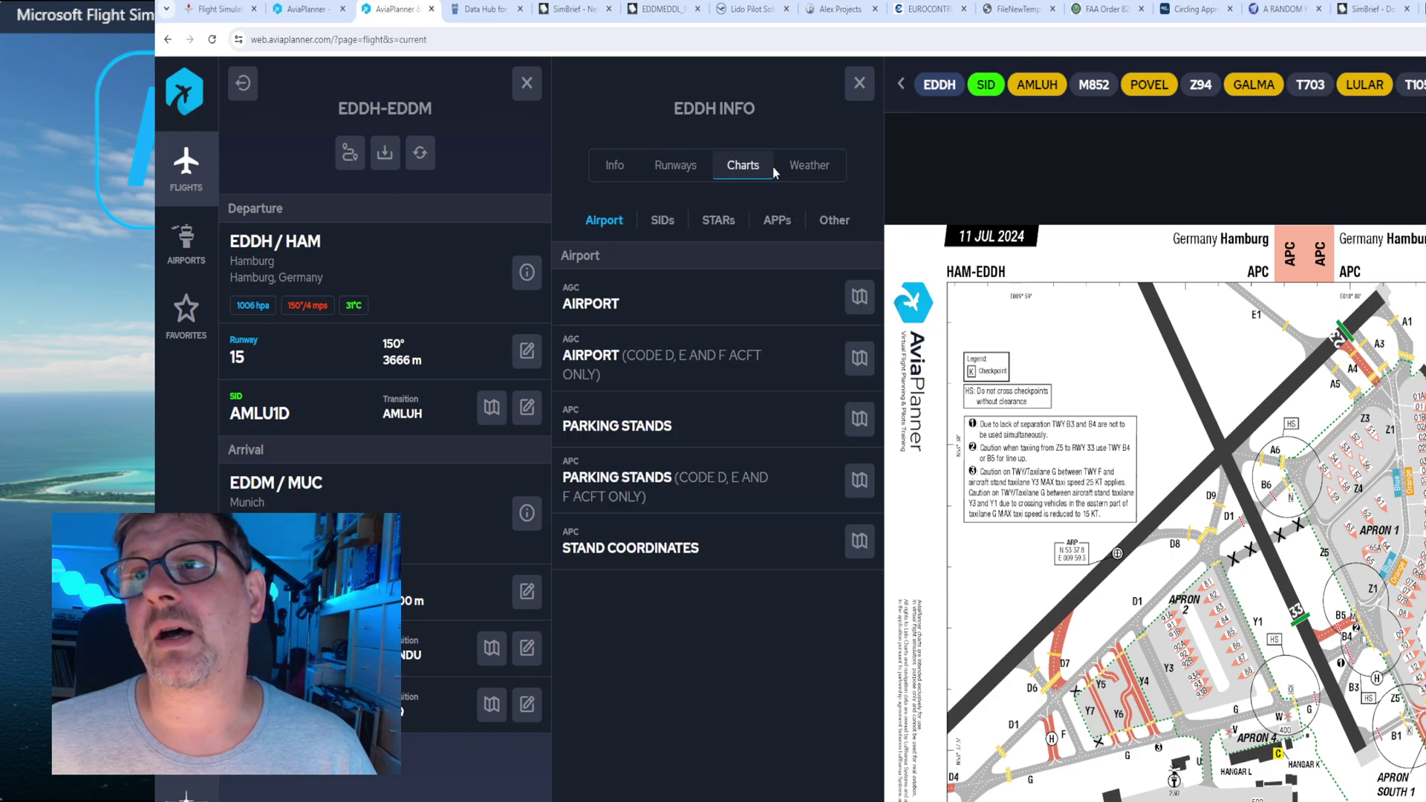
left_click(818, 173)
Scroll the EDDH METAR/TAF text and highlight the first two TAF forecast periods.
scroll(772, 403, "down", 1)
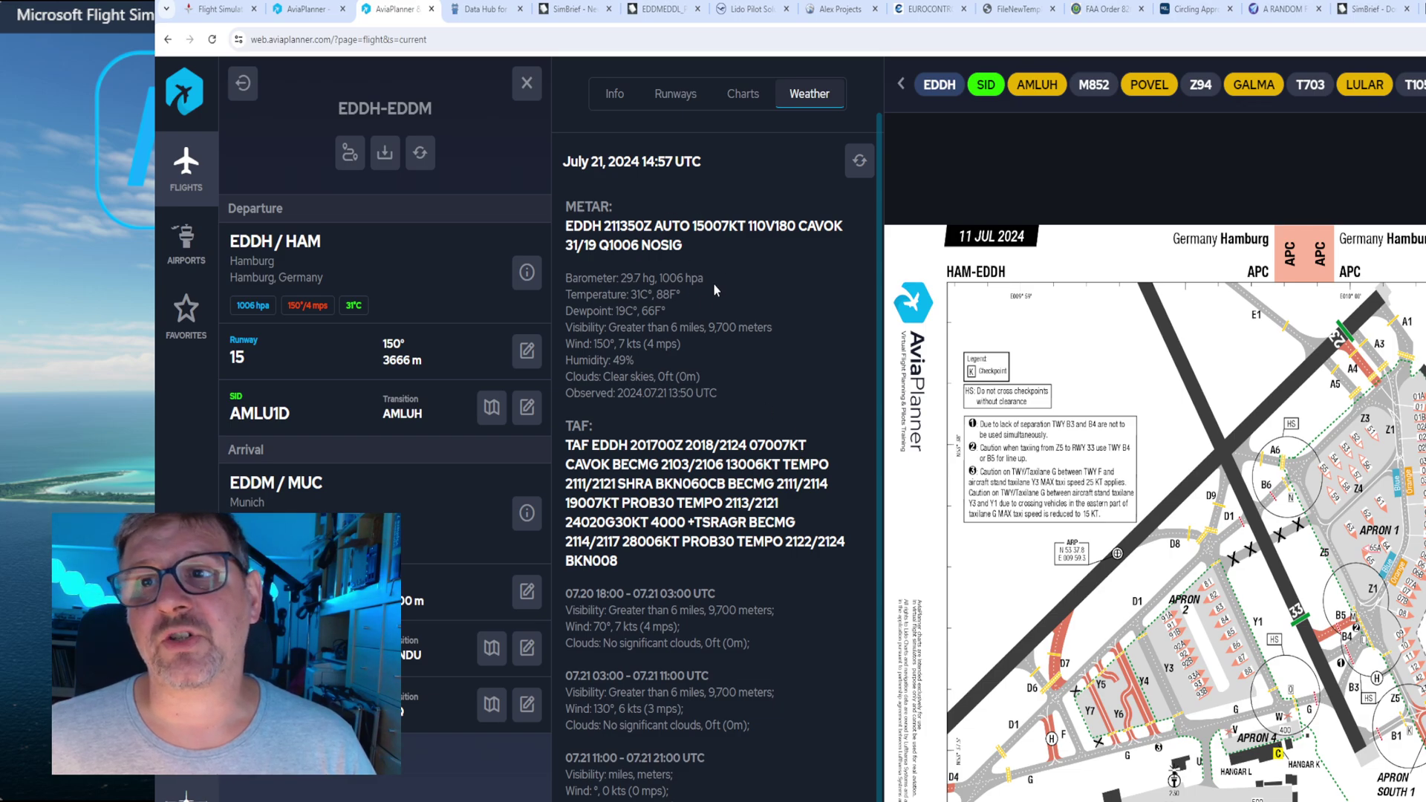
scroll(737, 497, "down", 1)
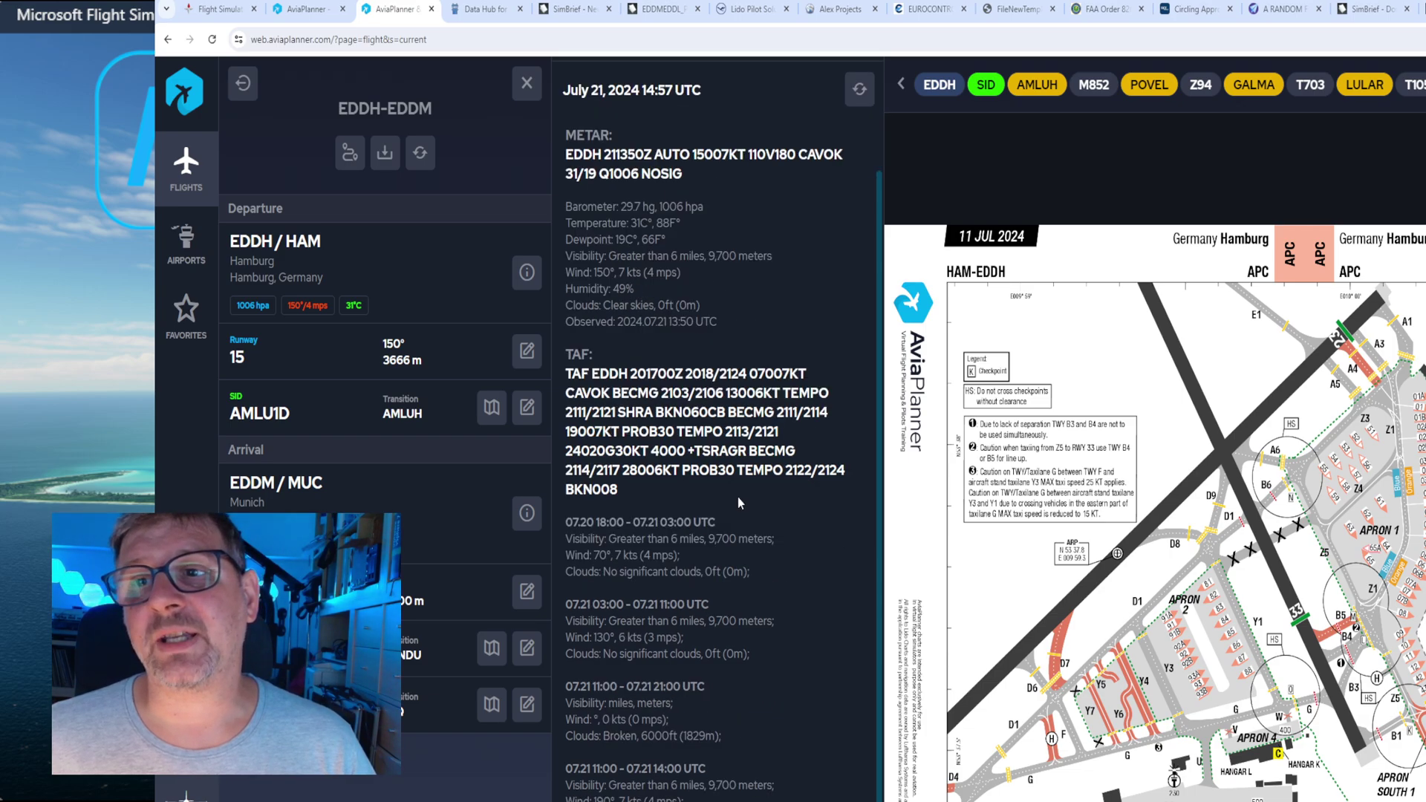
scroll(738, 497, "down", 1)
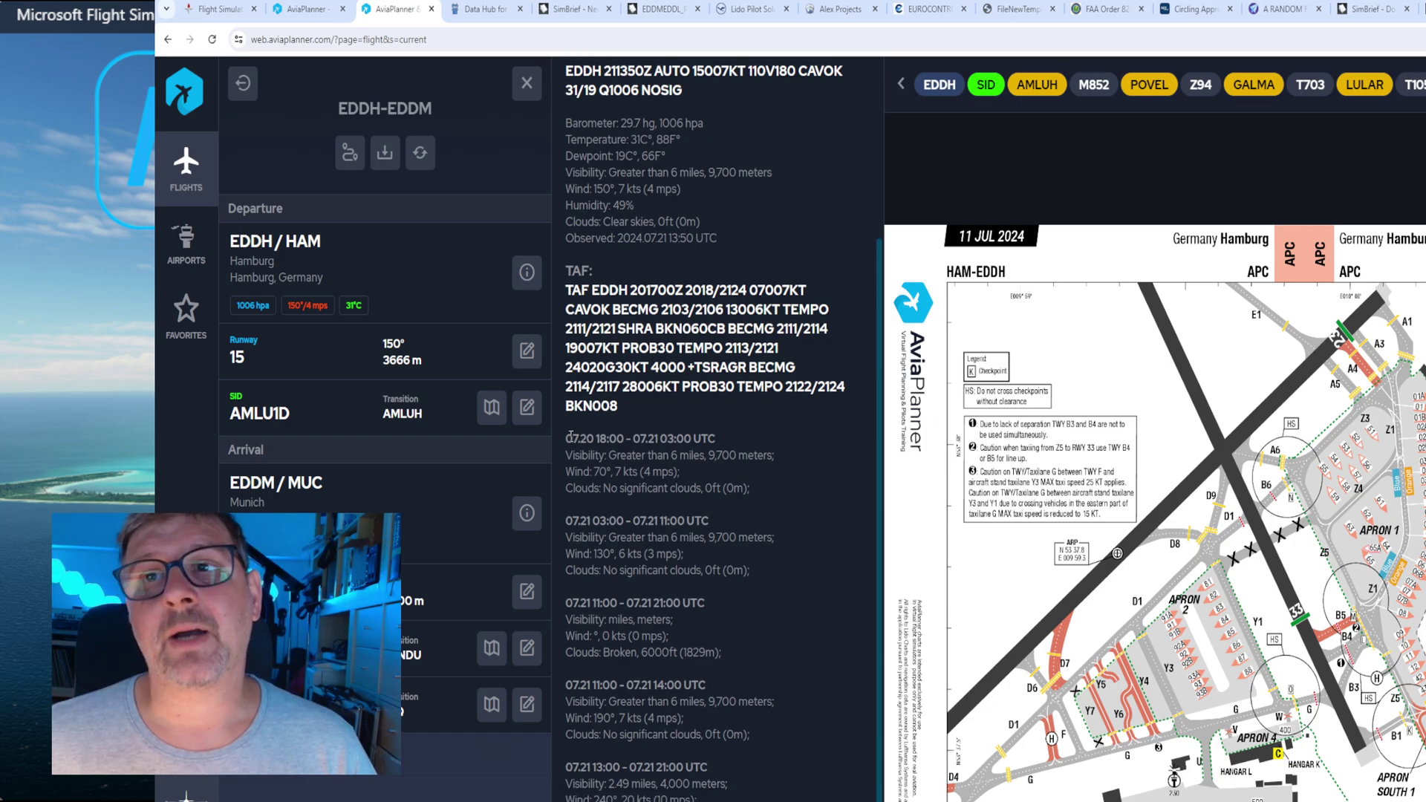
left_click_drag(570, 437, 780, 554)
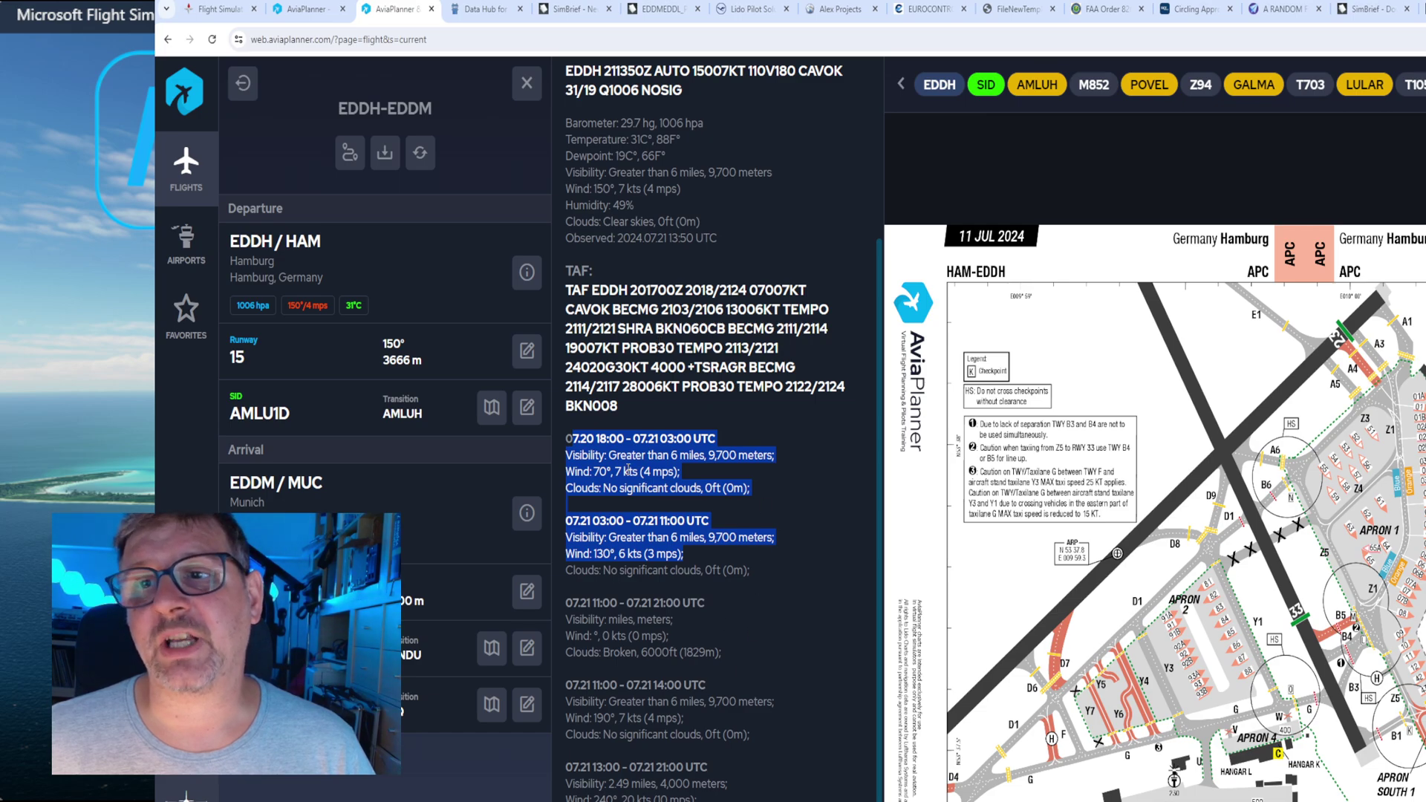
scroll(719, 449, "up", 2)
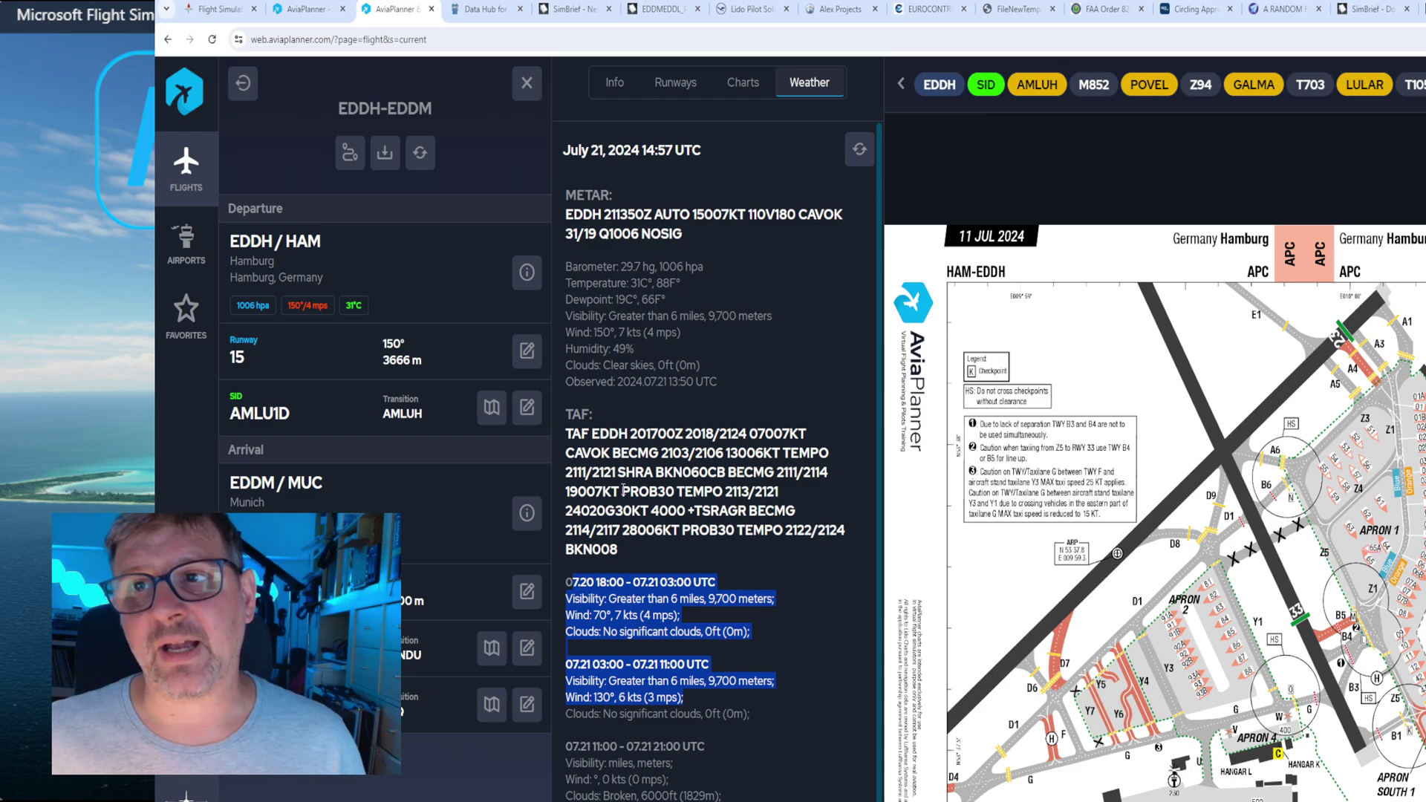
scroll(676, 567, "down", 2)
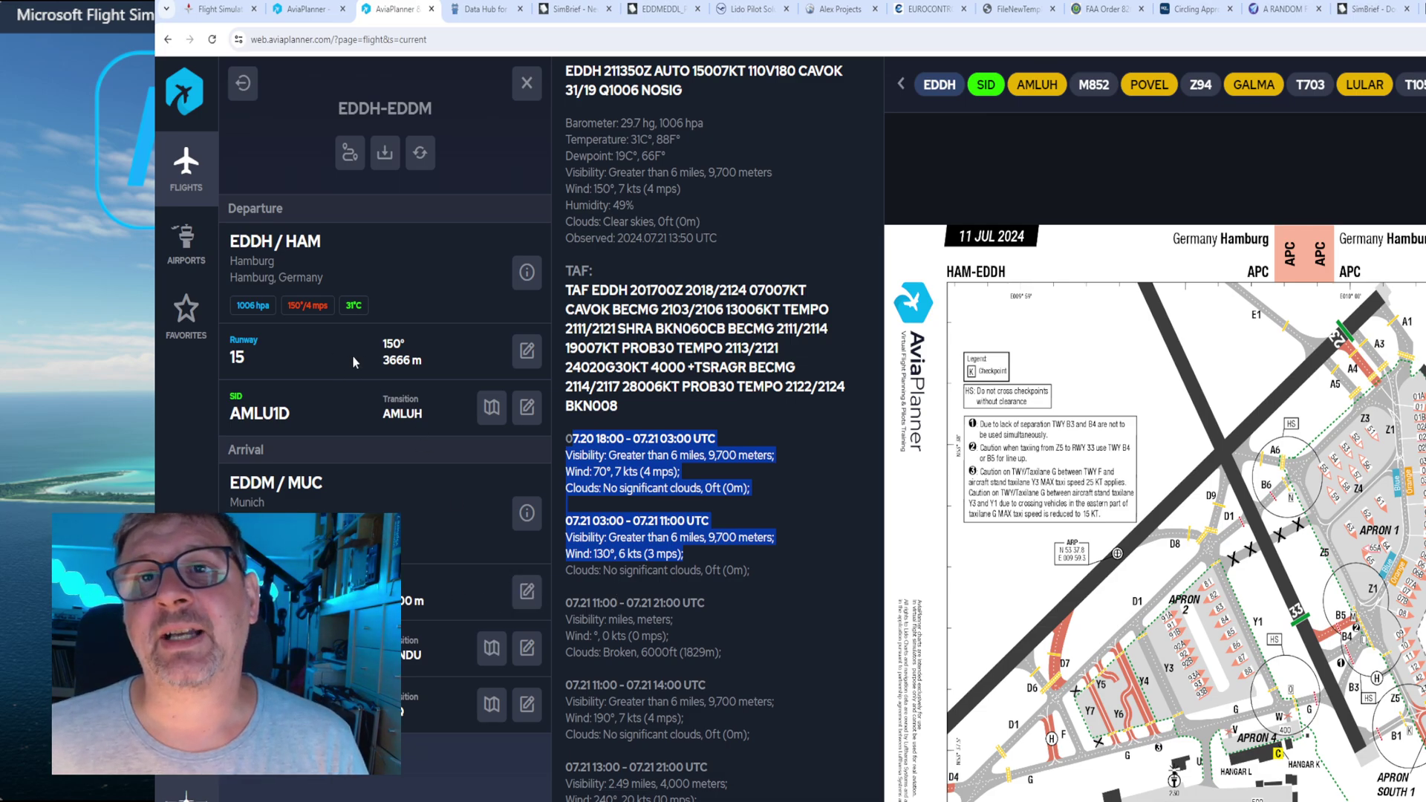
left_click(528, 355)
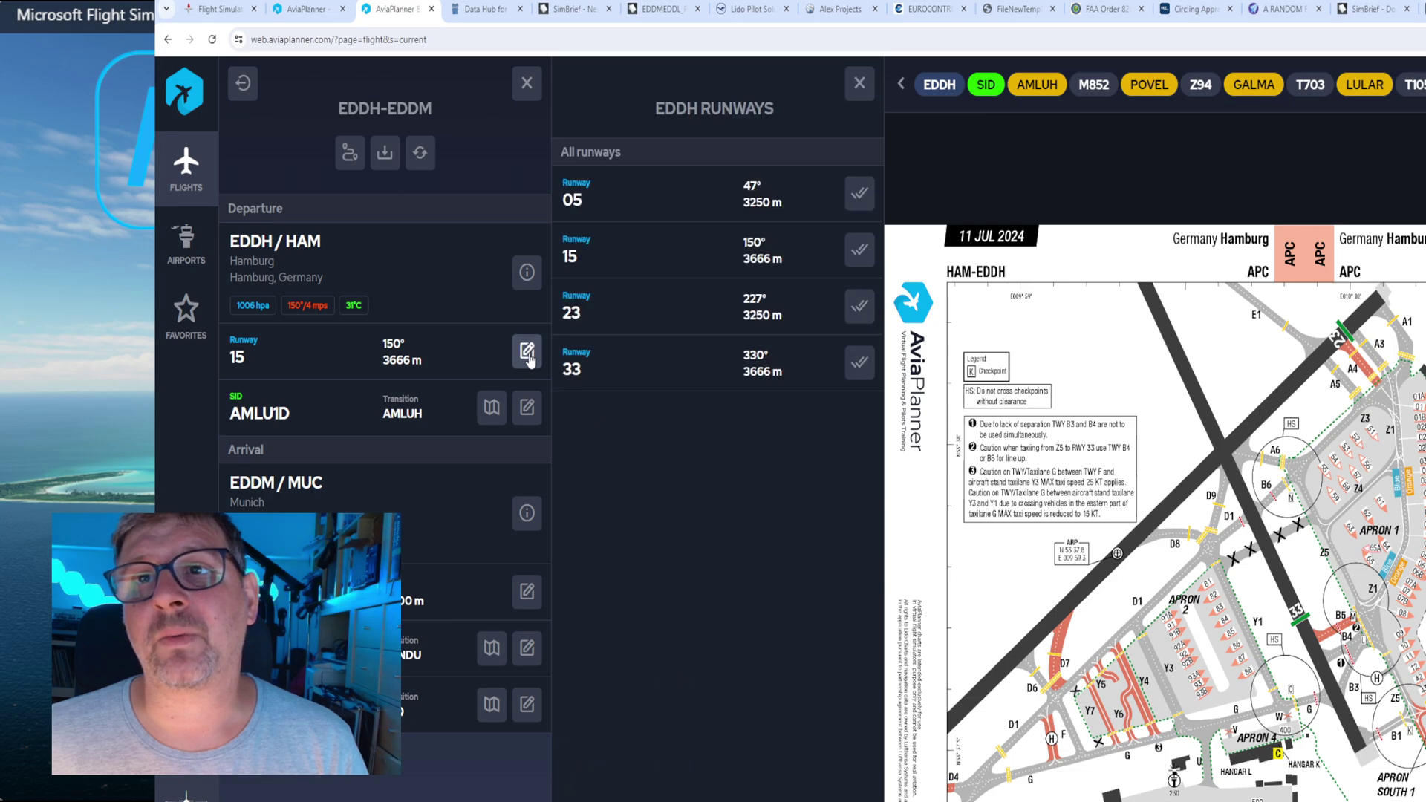
Try runway 05 with its AMLU1C chart, then depart runway 15 on SID AMLU1D.
left_click(859, 195)
scroll(1144, 327, "up", 3)
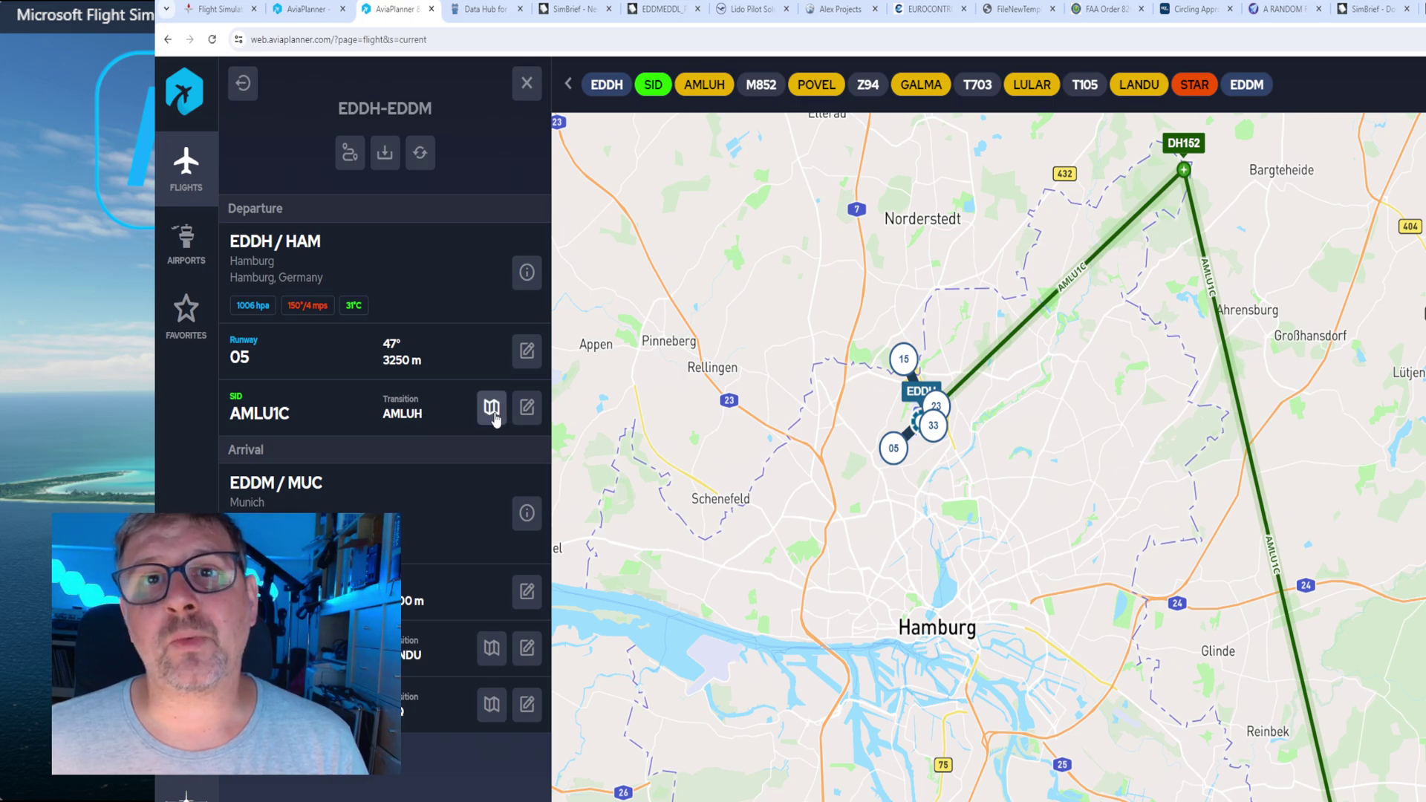
left_click(493, 415)
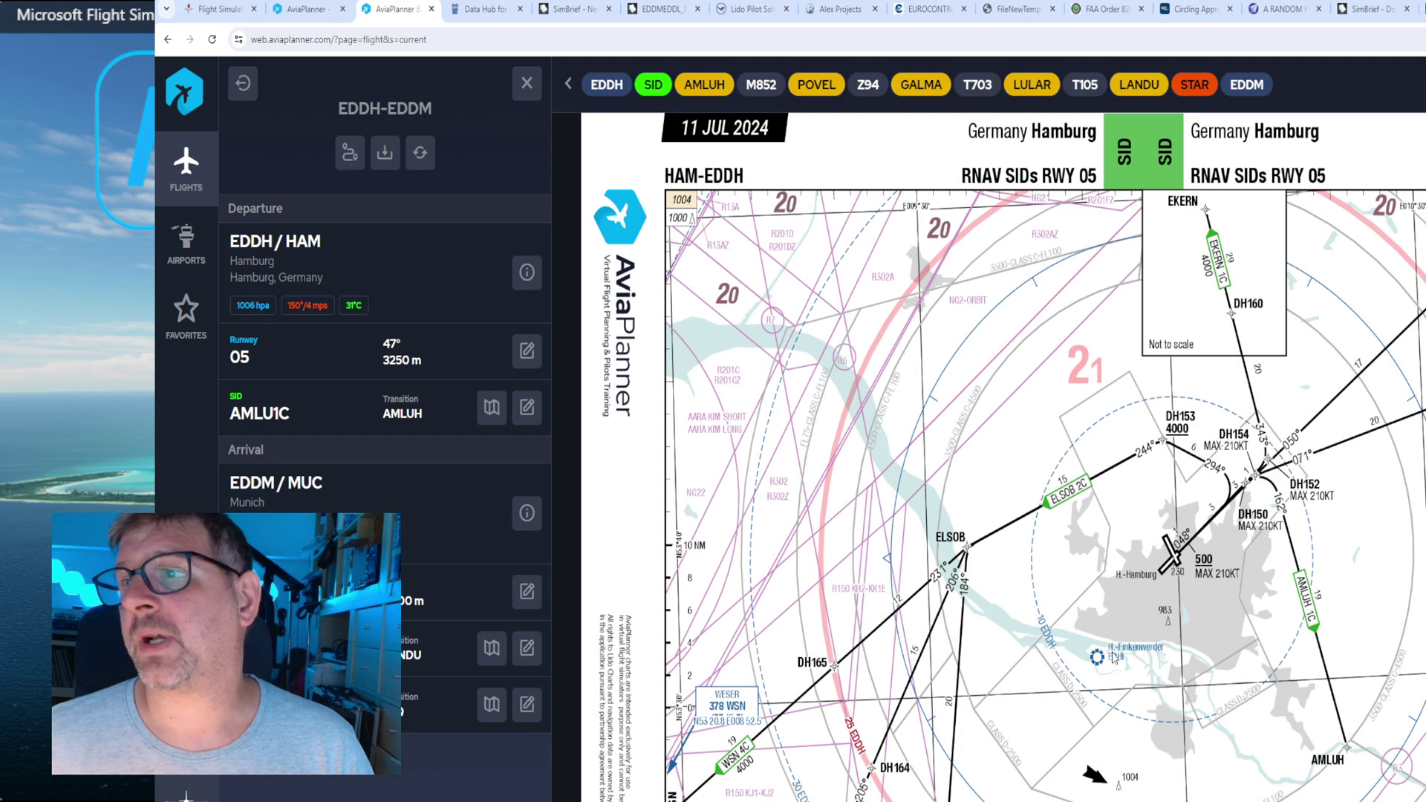
left_click(527, 408)
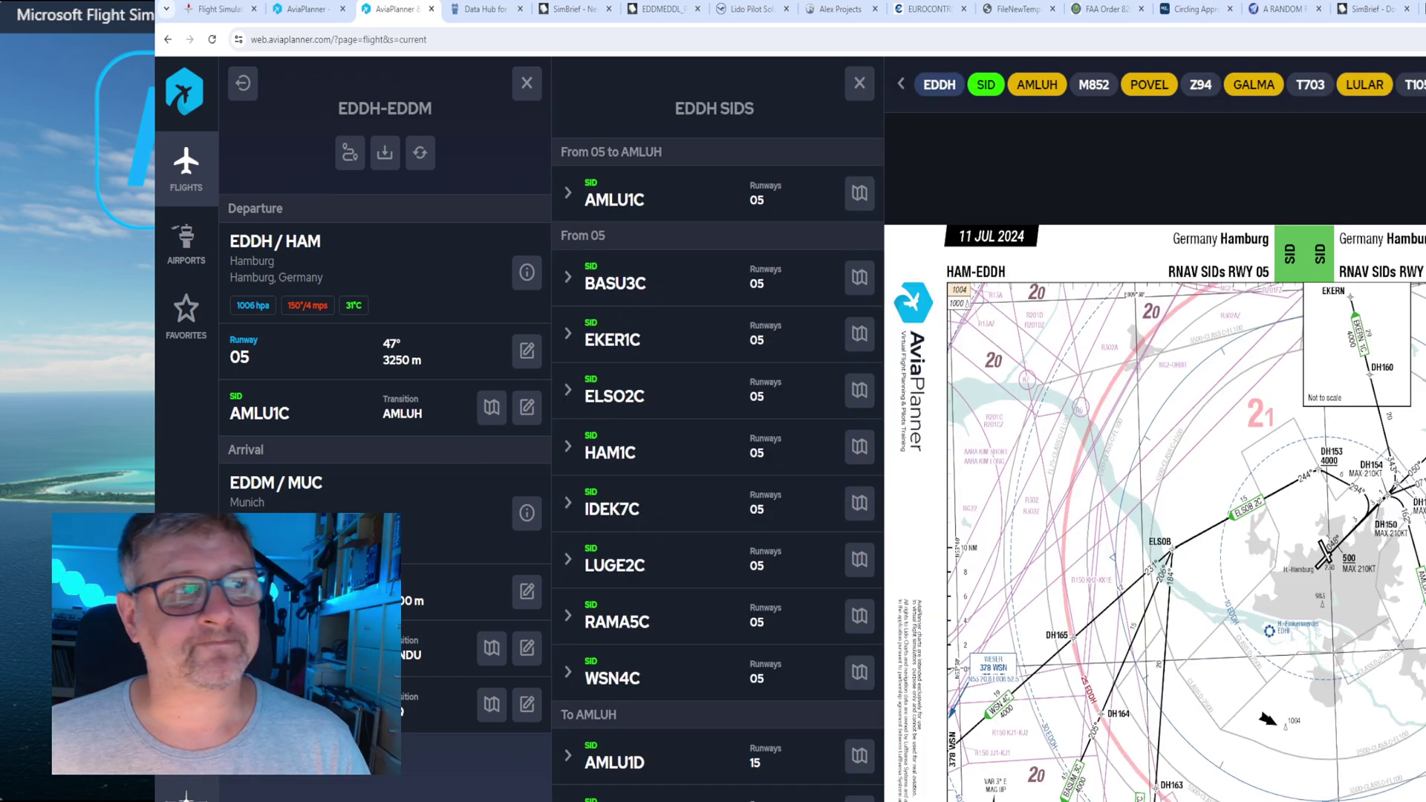
left_click(668, 756)
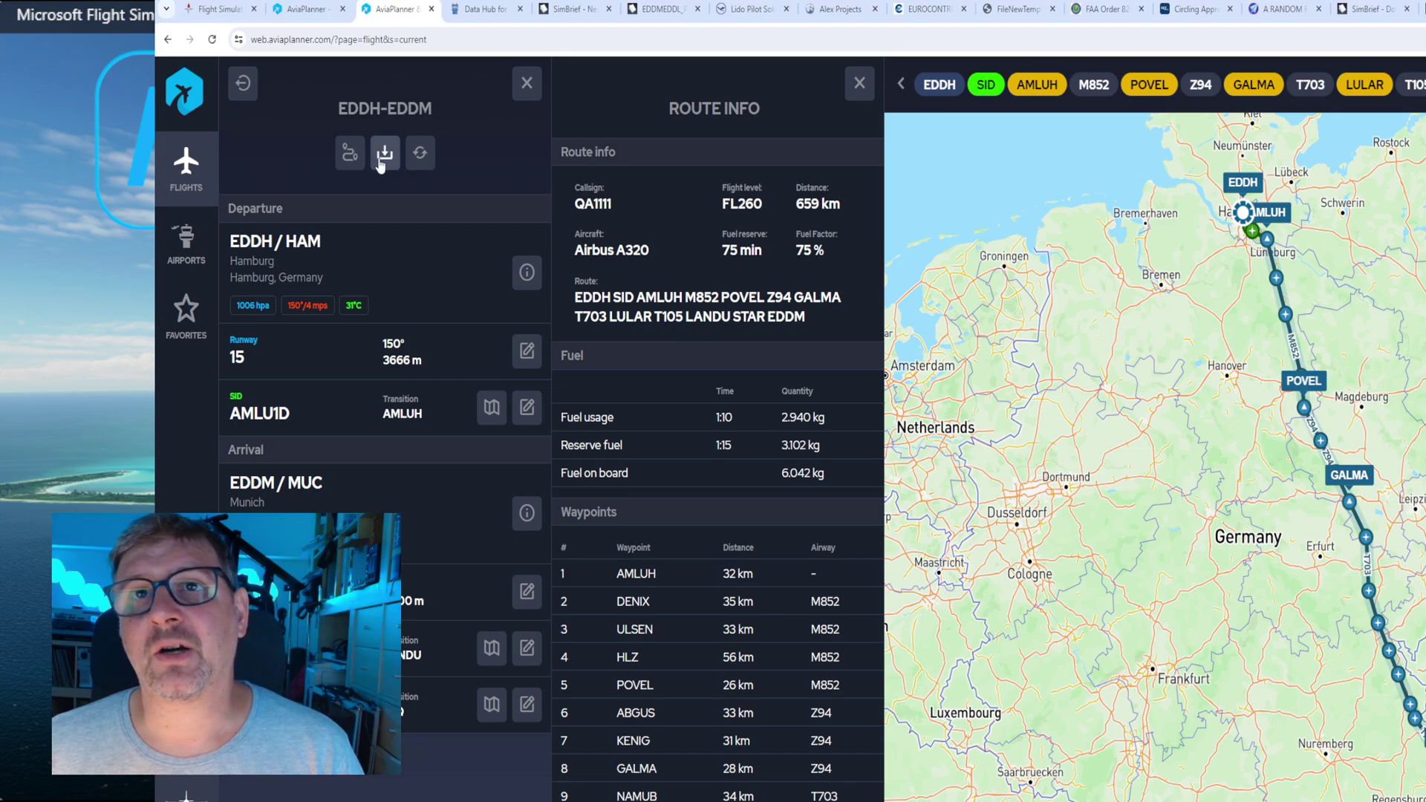
Select the whole EDDH–EDDM route string in Route Info for copying and bring up the SimBrief page.
triple_click(572, 297)
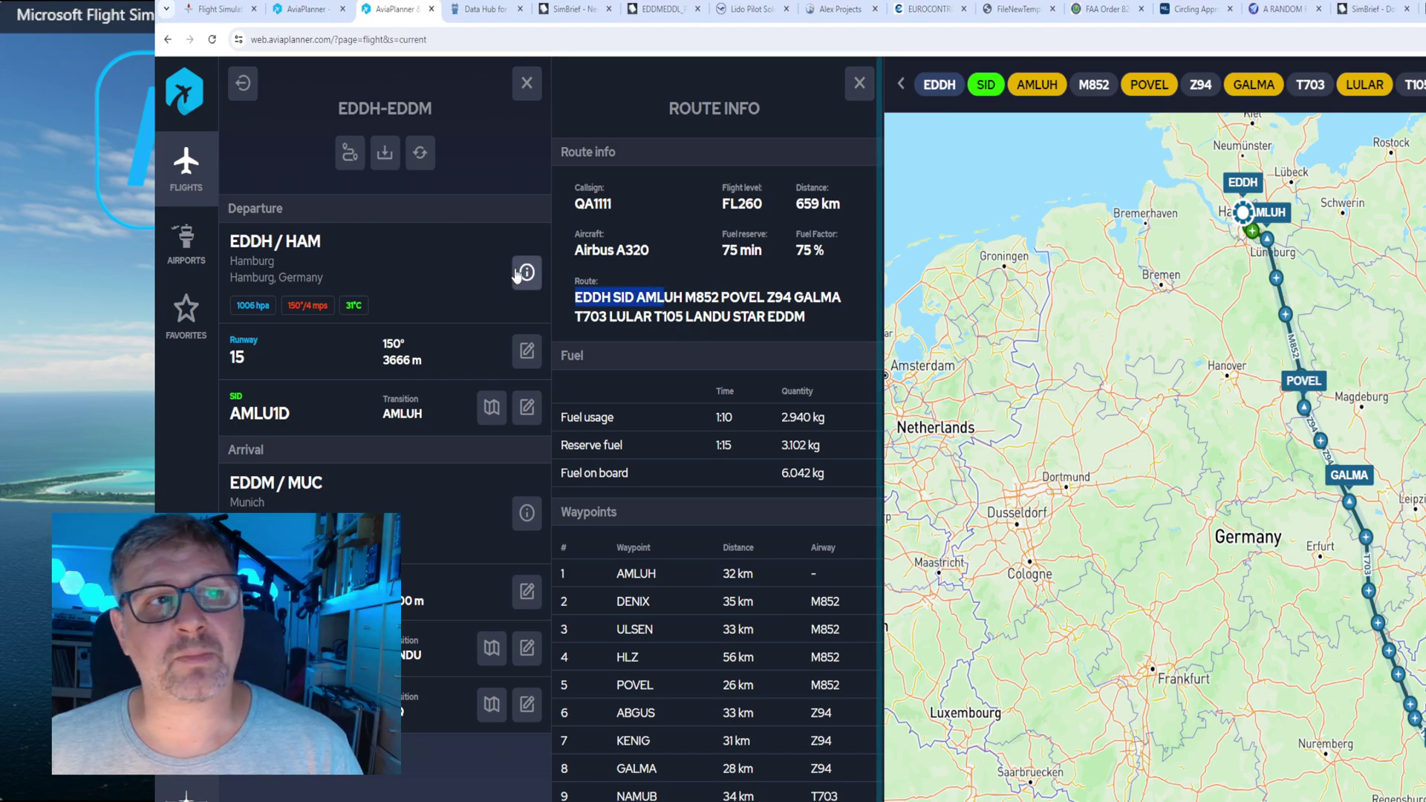
left_click(584, 295)
left_click_drag(573, 301, 815, 329)
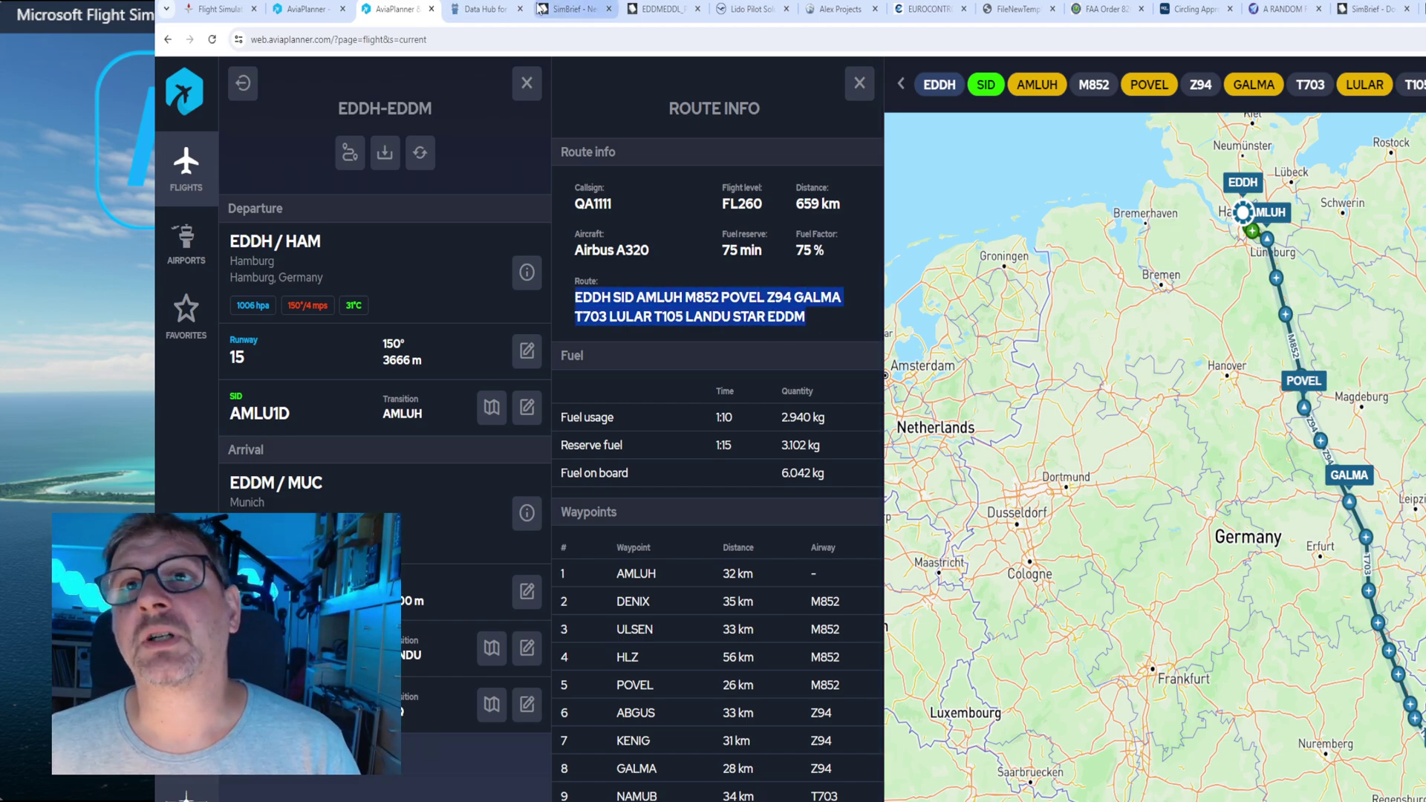
left_click(572, 9)
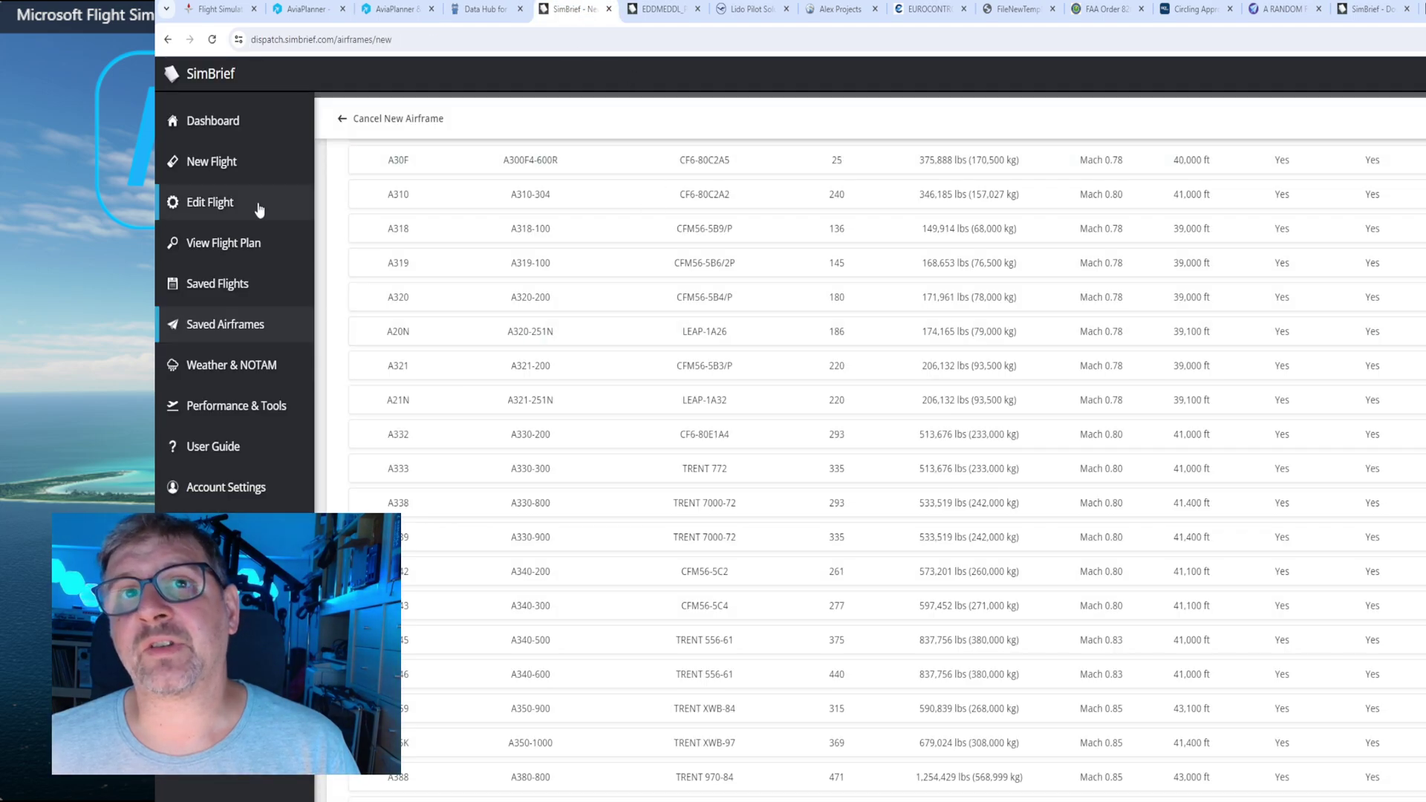
Edit the flight to depart at the current time, 21 Jul 2024 15:35, from runway 08L.
left_click(226, 203)
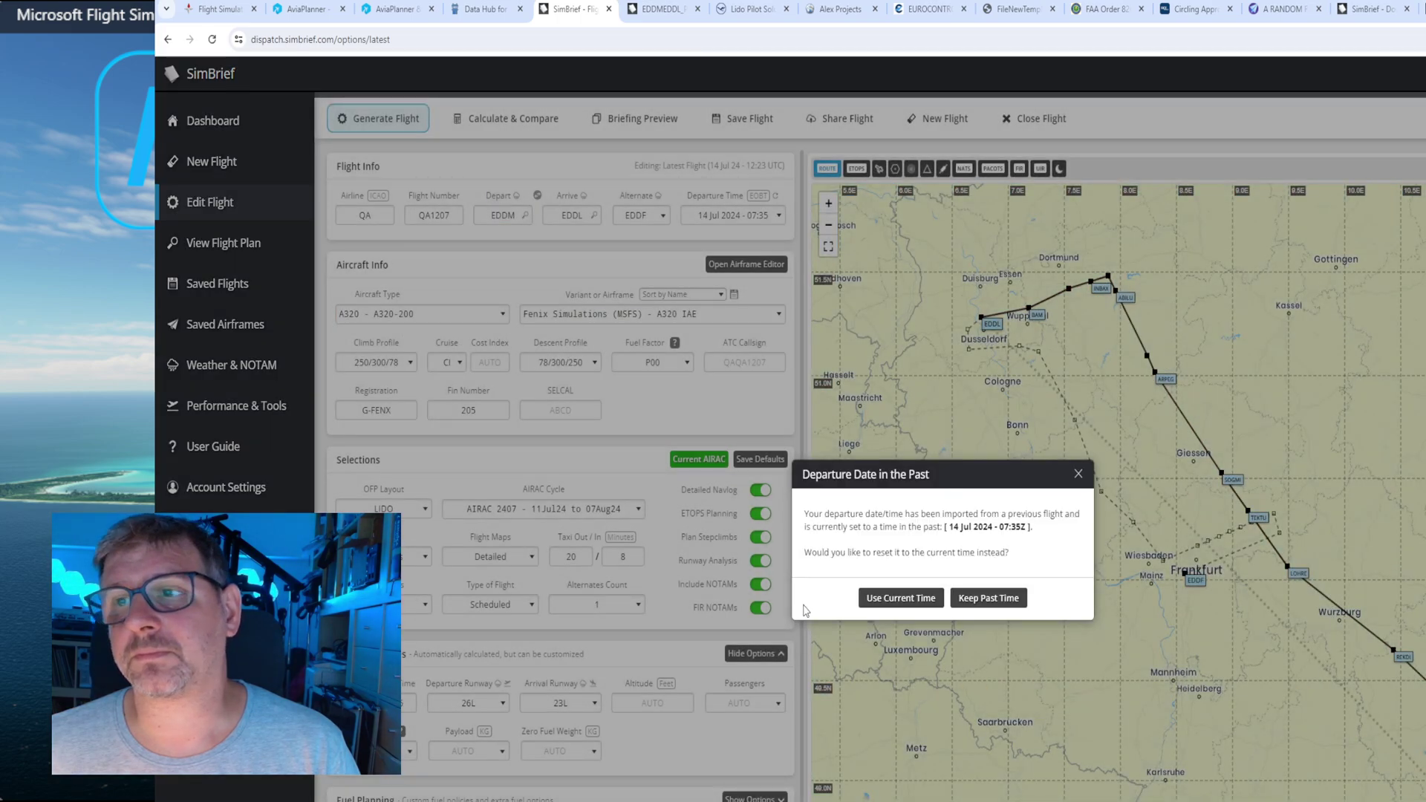
left_click(901, 599)
left_click(921, 599)
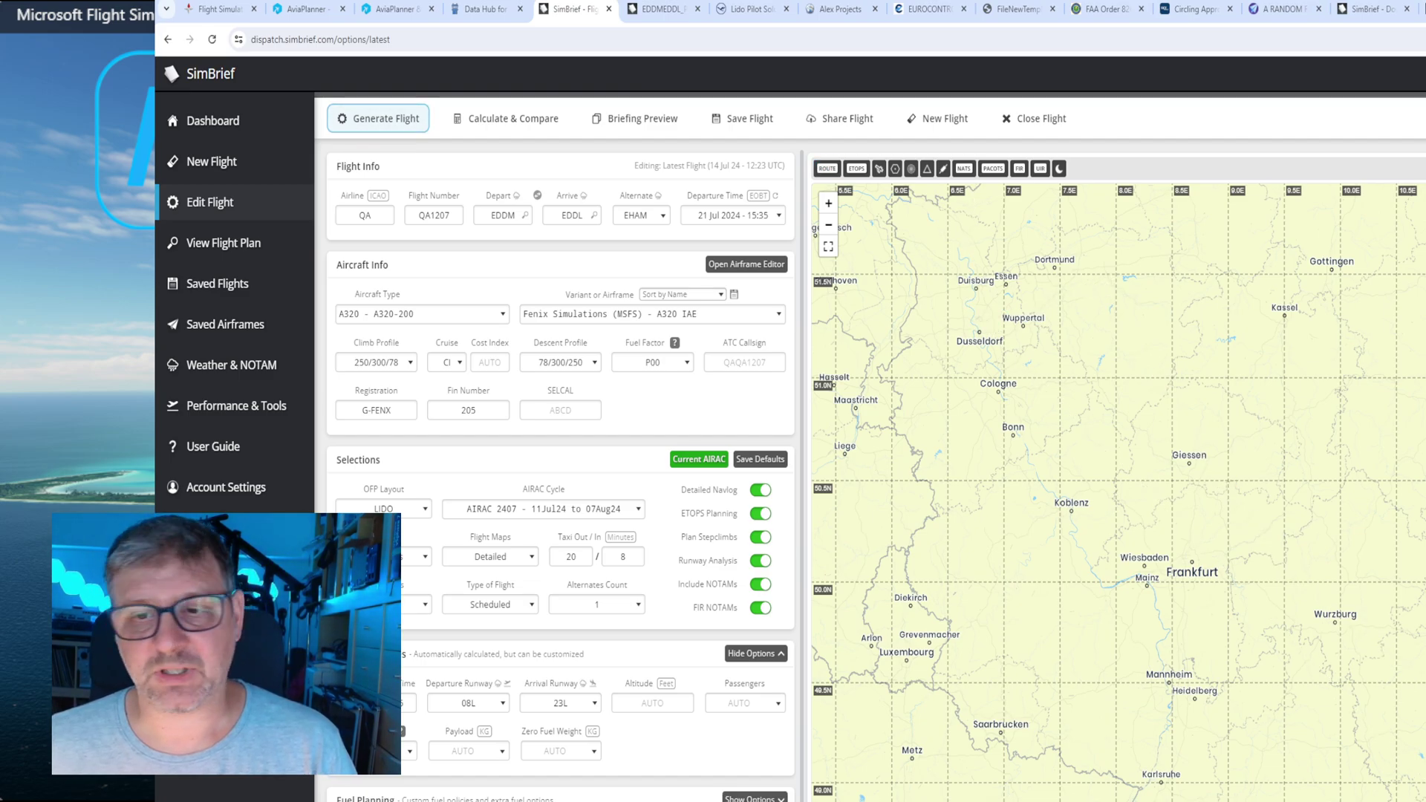
Put the AviaPlanner route in the Route box, trim its end and validate it for AIRAC 2407.
scroll(607, 775, "down", 4)
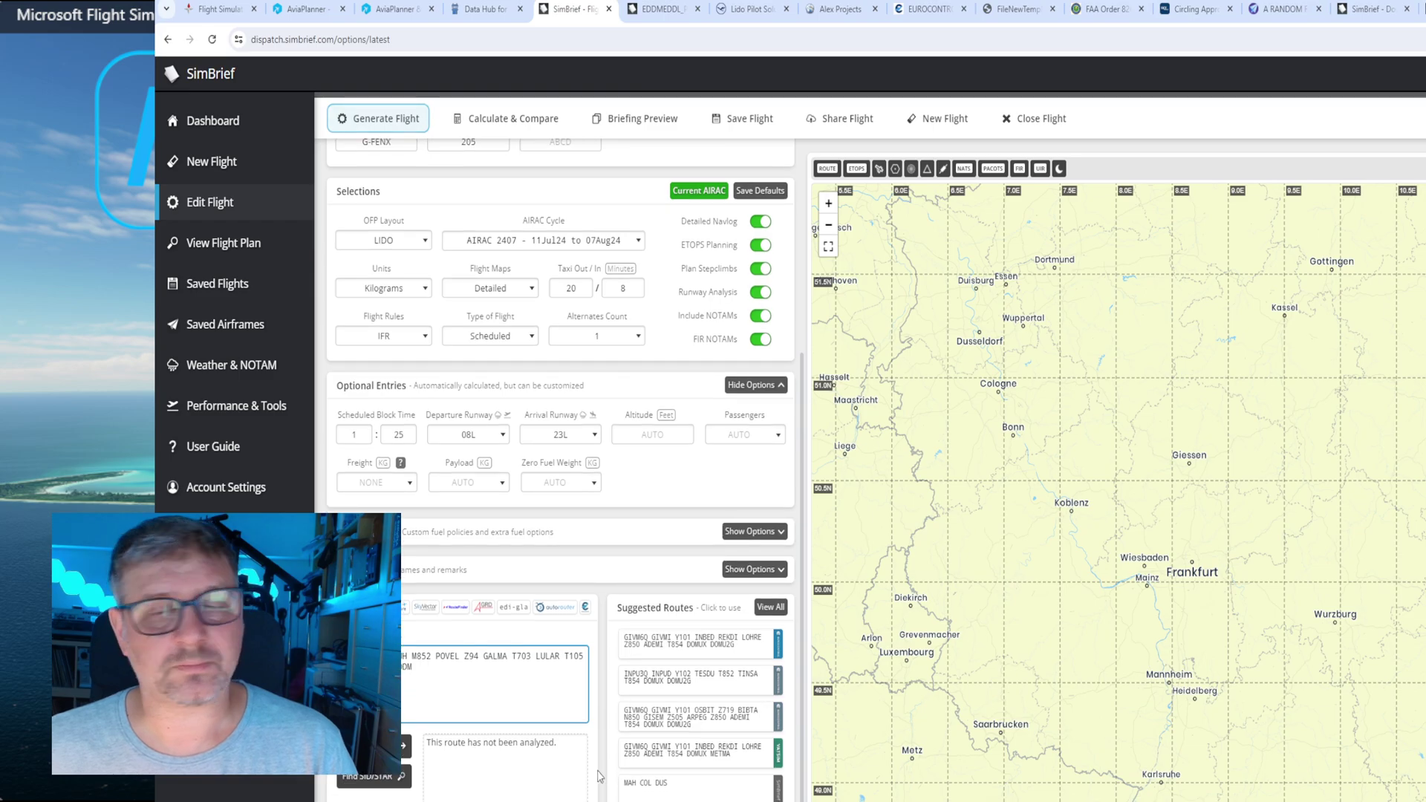
key("ctrl+a")
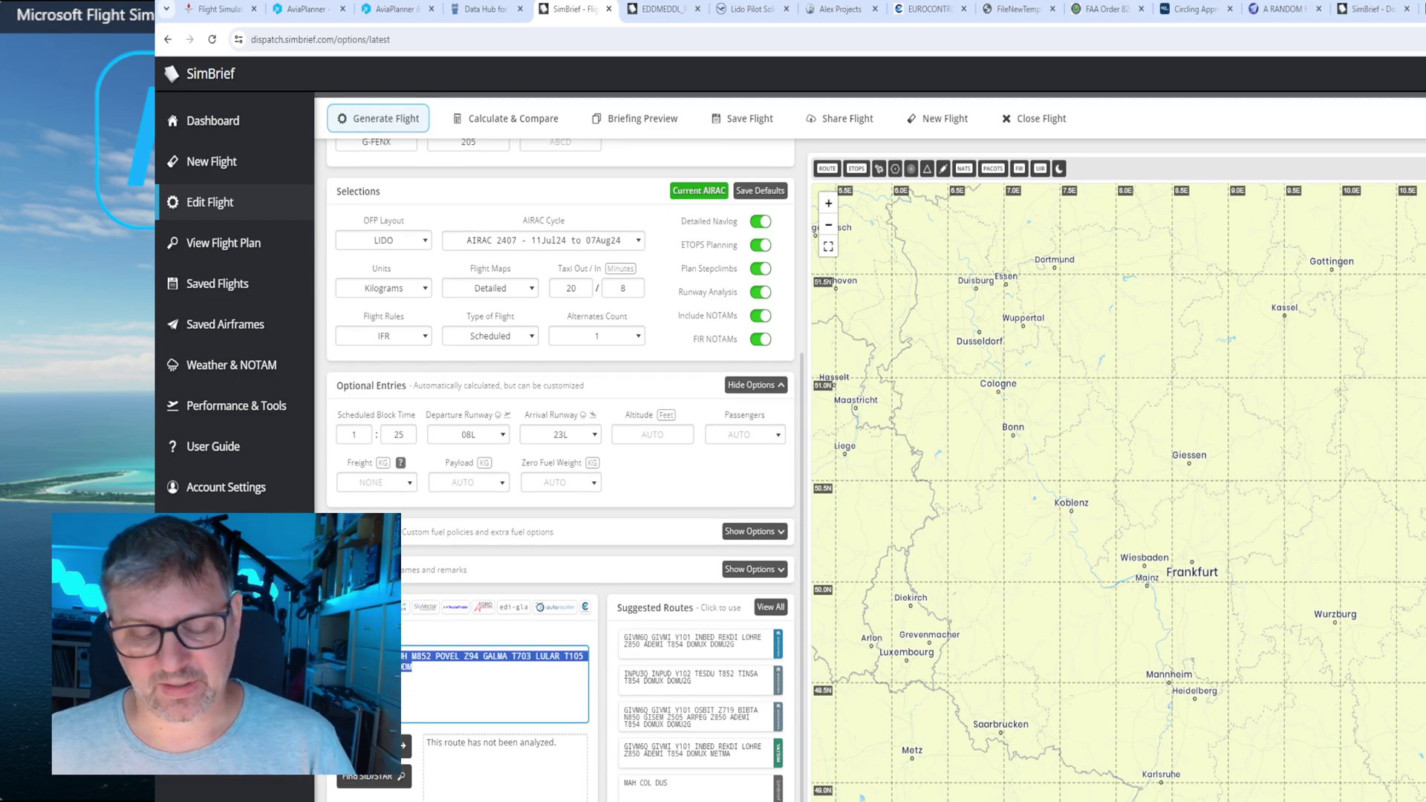
left_click(428, 665)
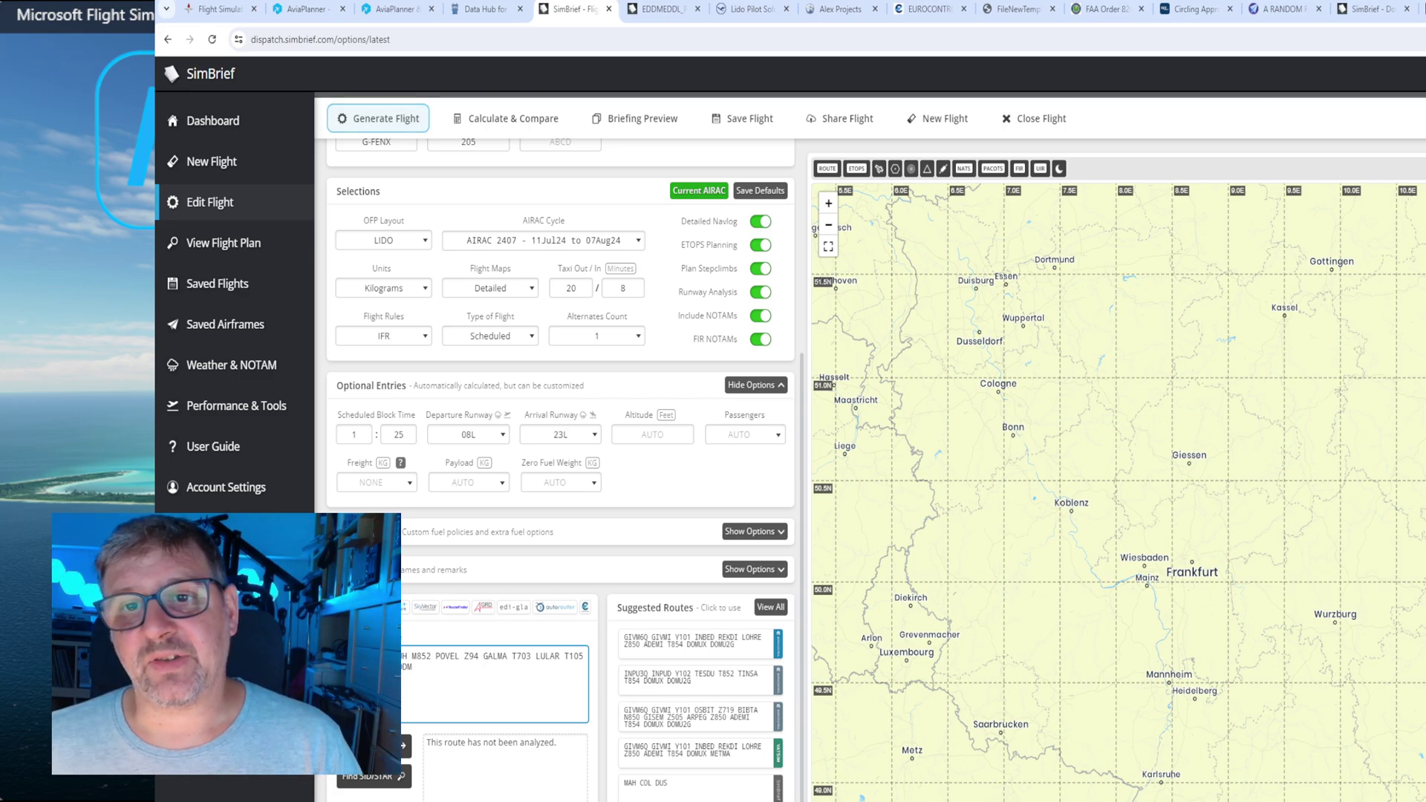
key("BackSpace")
key("BackSpace")
key("BackSpace")
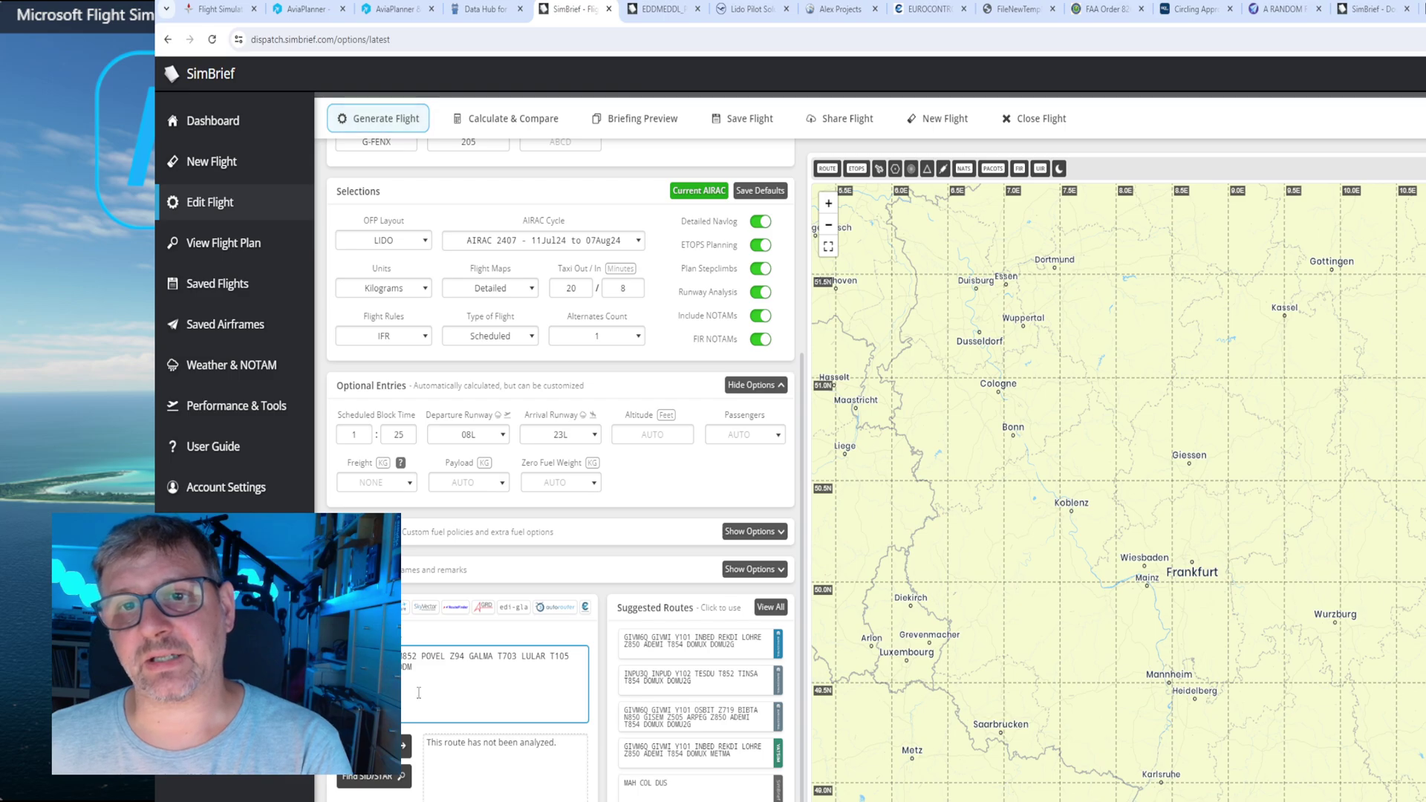
key("BackSpace")
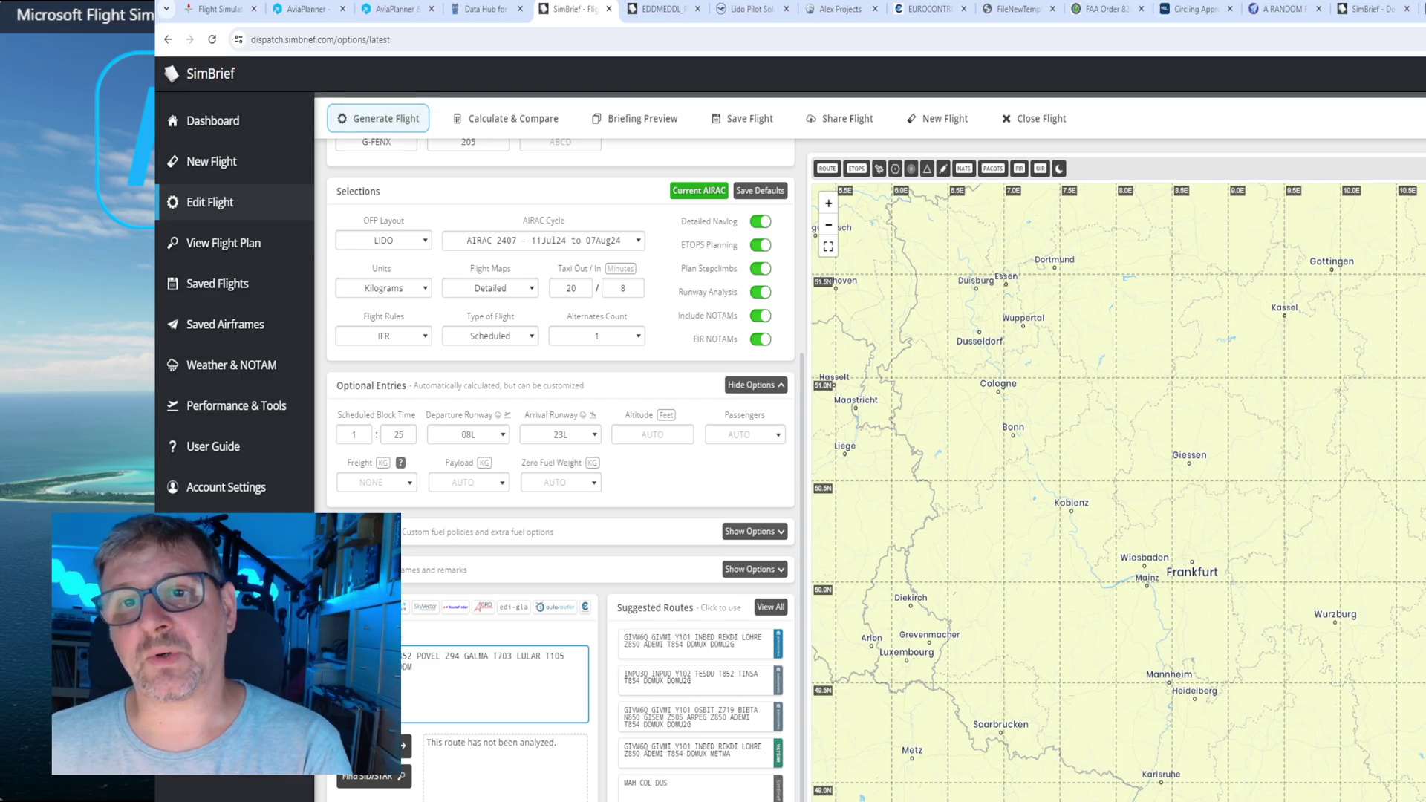
key("BackSpace")
key("BackSpace")
left_click(406, 745)
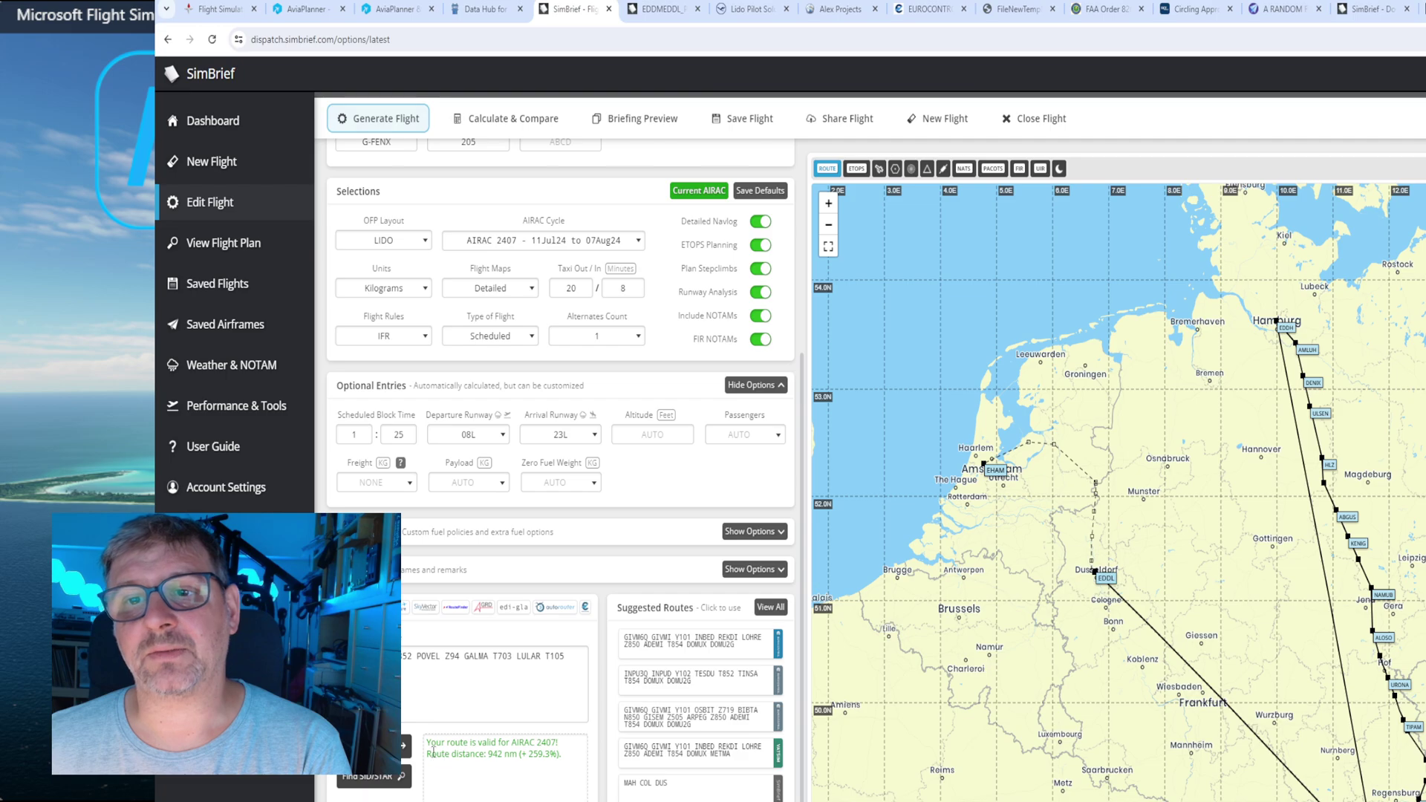
left_click_drag(448, 742, 562, 756)
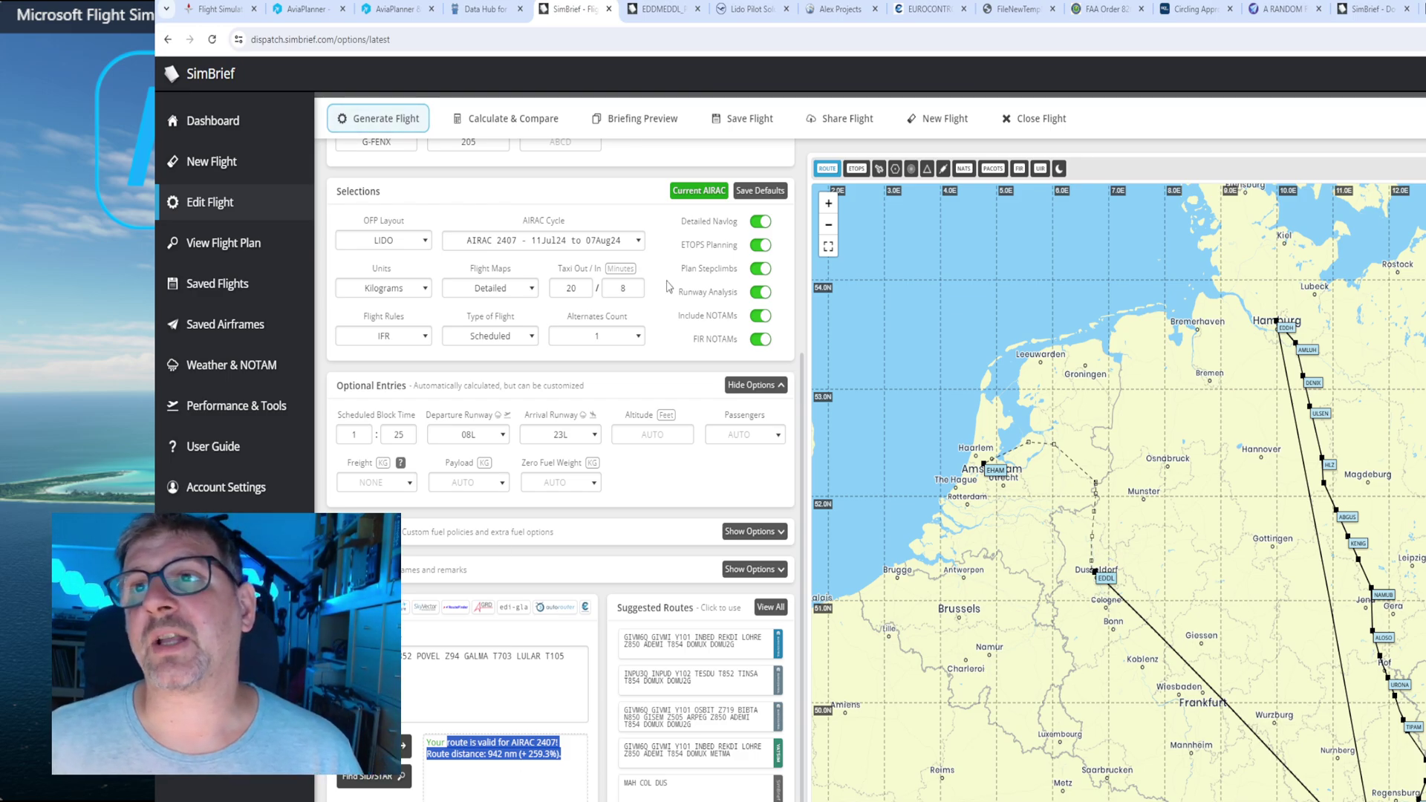
Generate the QA1207 EDDH–EDDM flight plan briefing.
left_click(413, 130)
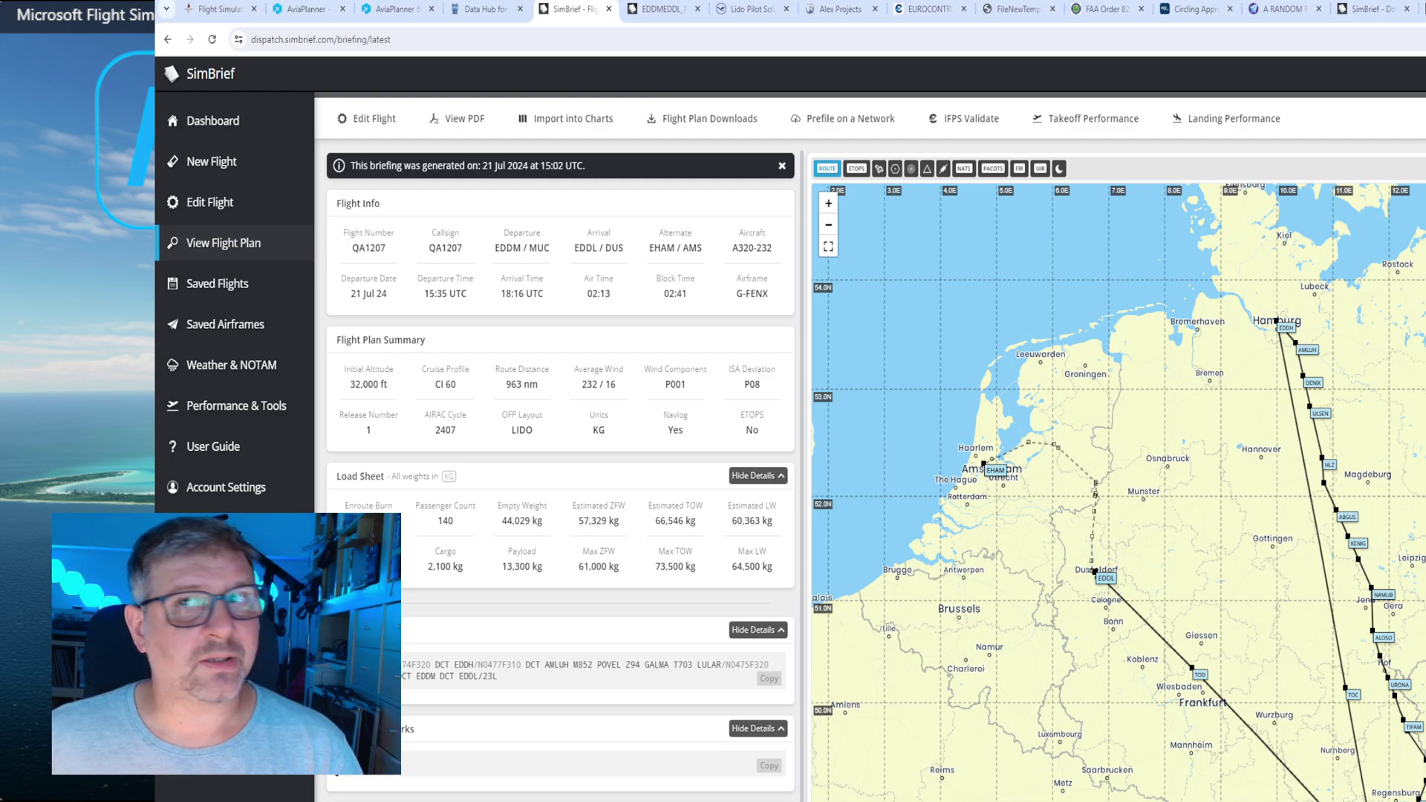
left_click(394, 9)
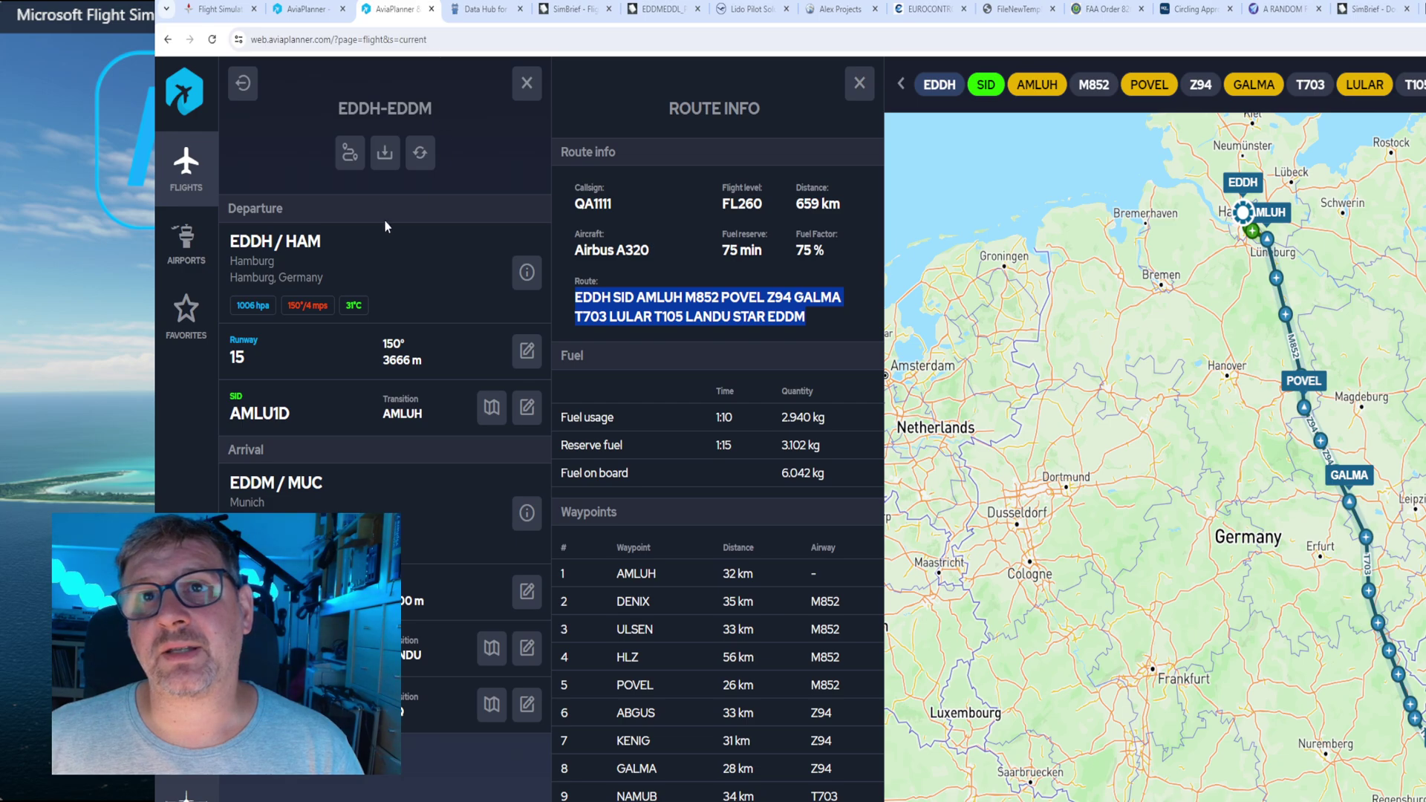
left_click(385, 153)
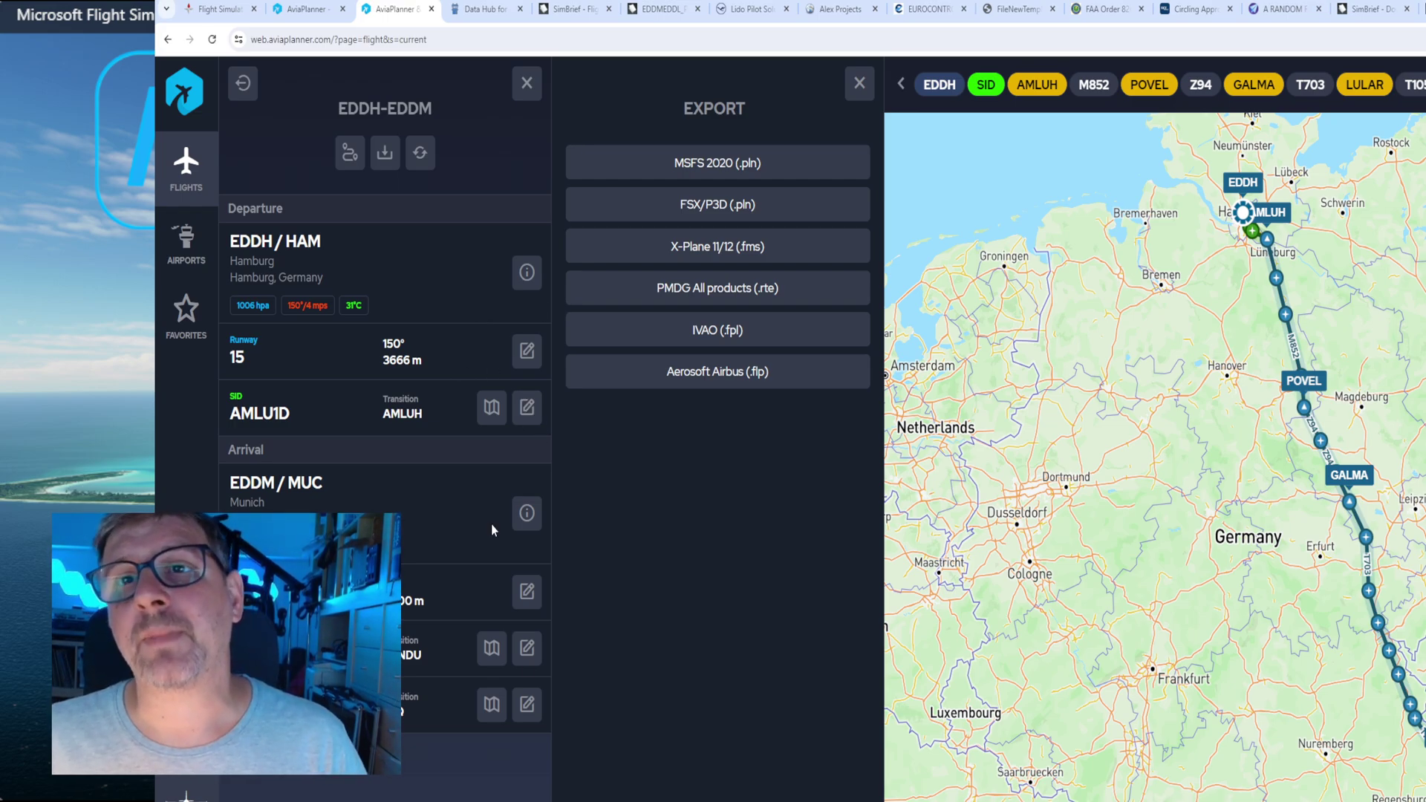
left_click(364, 153)
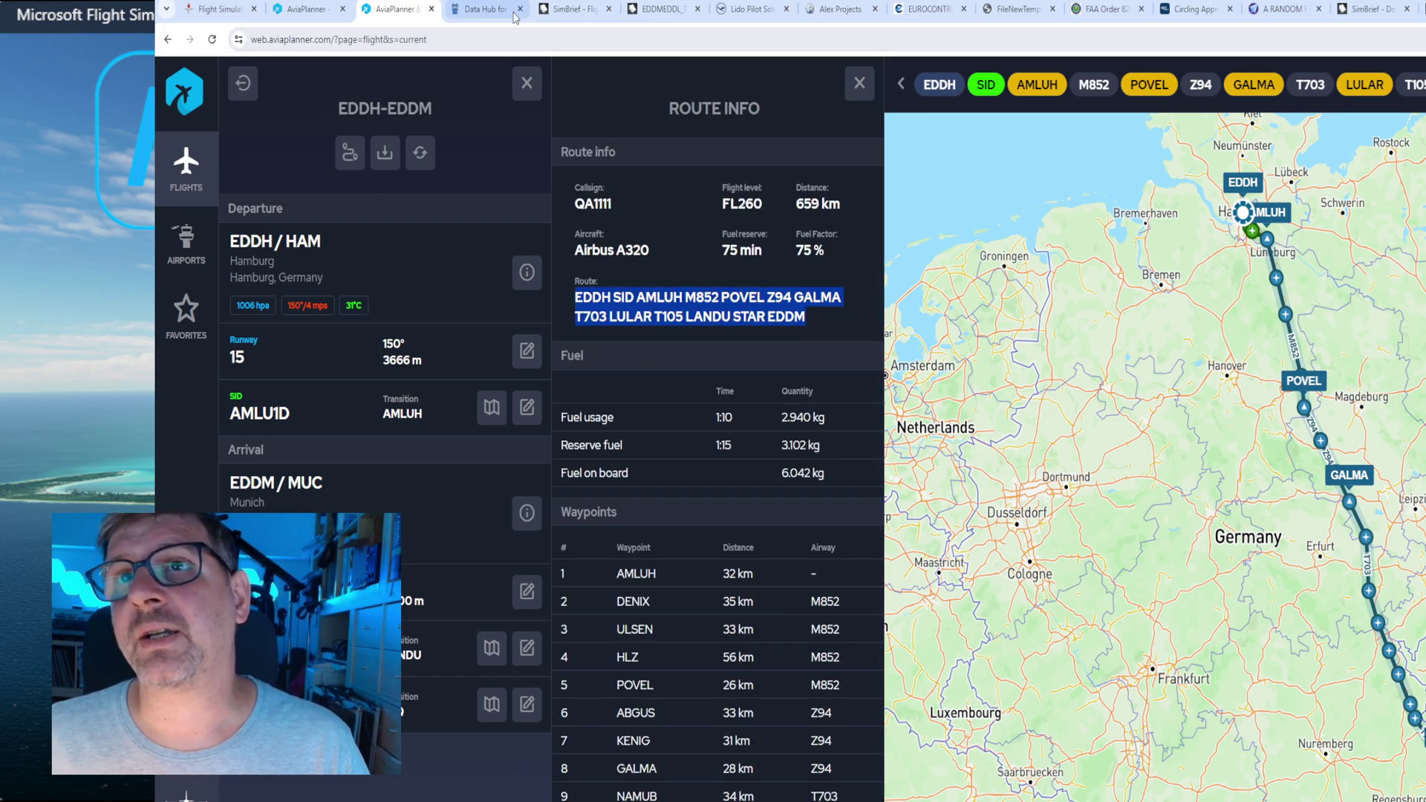
left_click(572, 9)
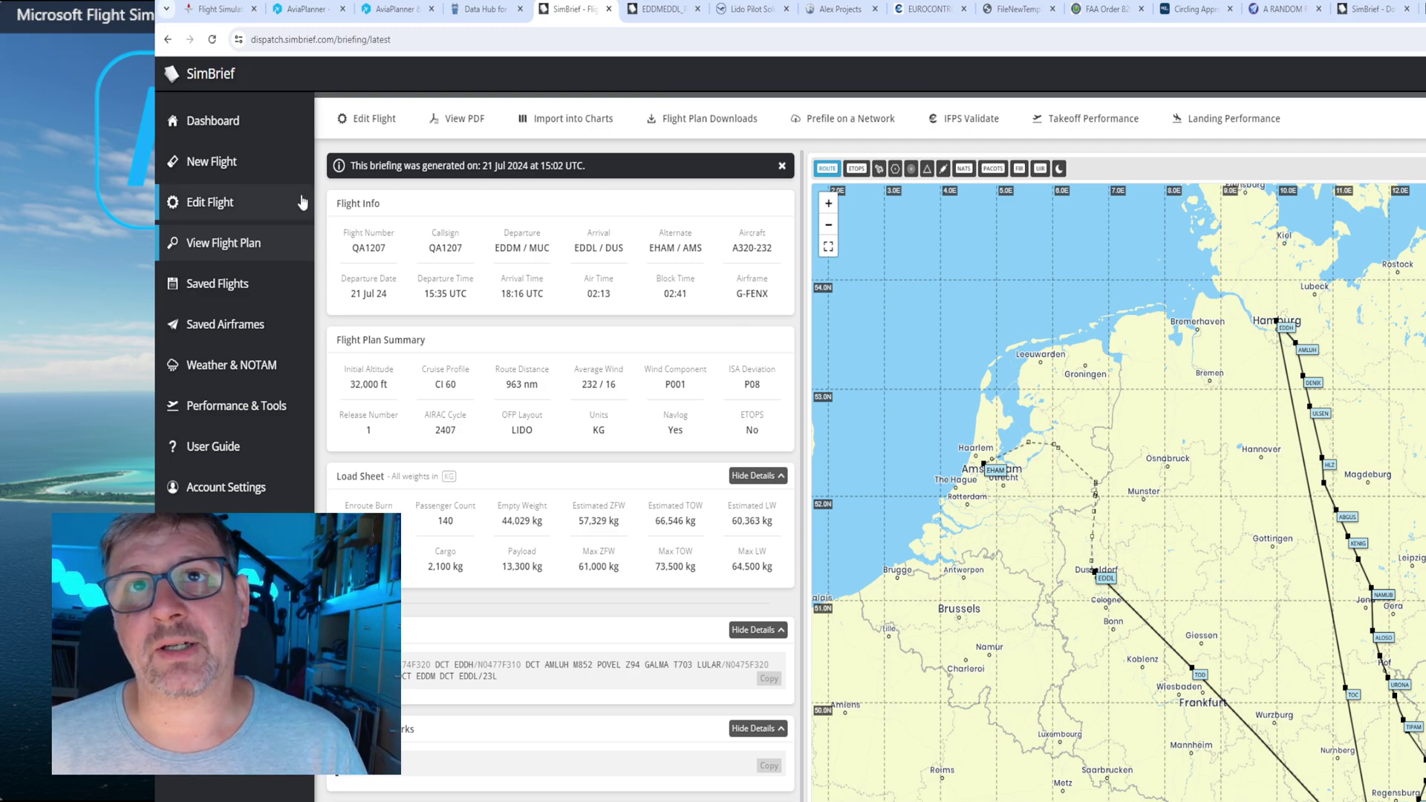
Return to AviaPlanner's EDDH–EDDM flight, where Munich's ground chart is shown.
left_click(392, 9)
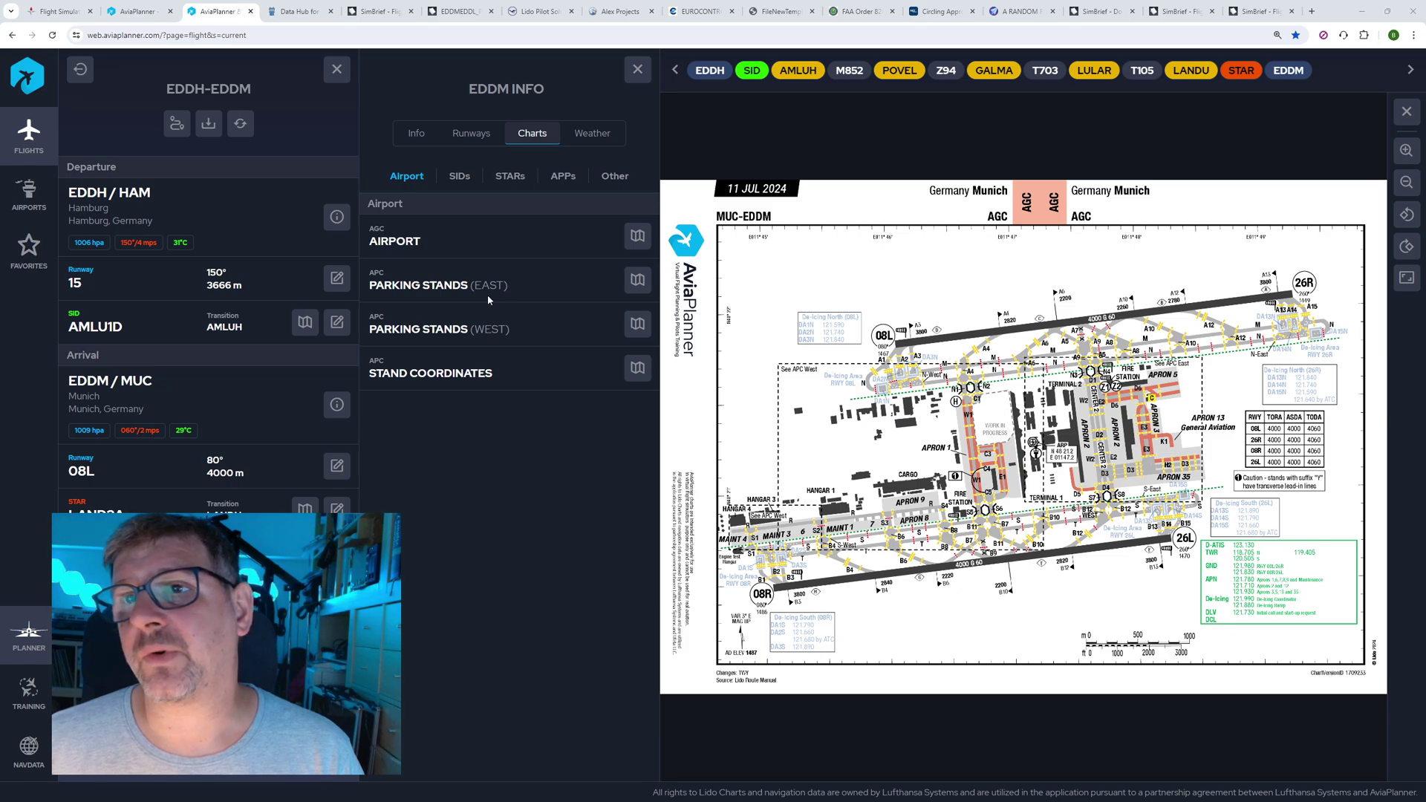
Open Munich's Parking Stands (East) chart and zoom through it.
left_click(644, 292)
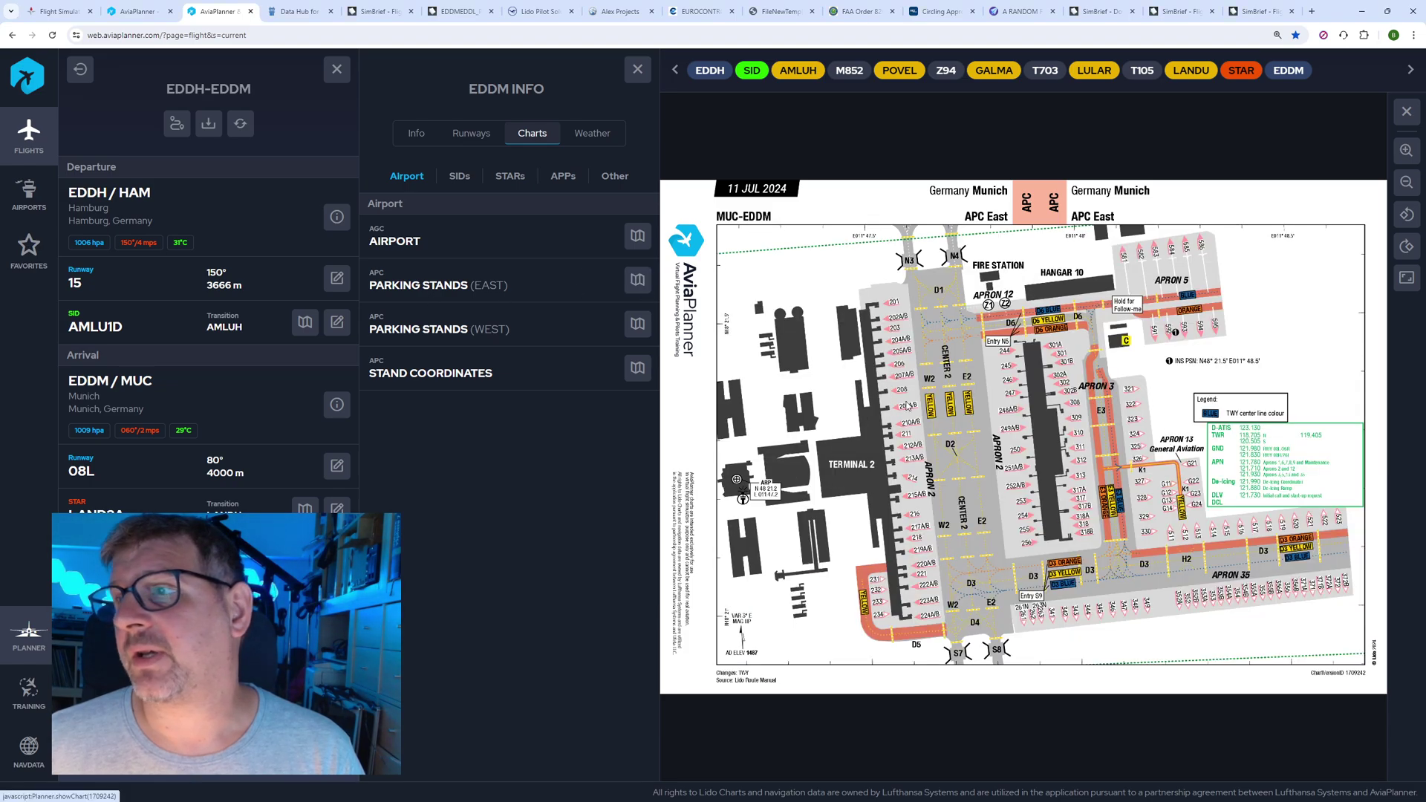
scroll(1017, 450, "down", 2)
scroll(1016, 450, "up", 2)
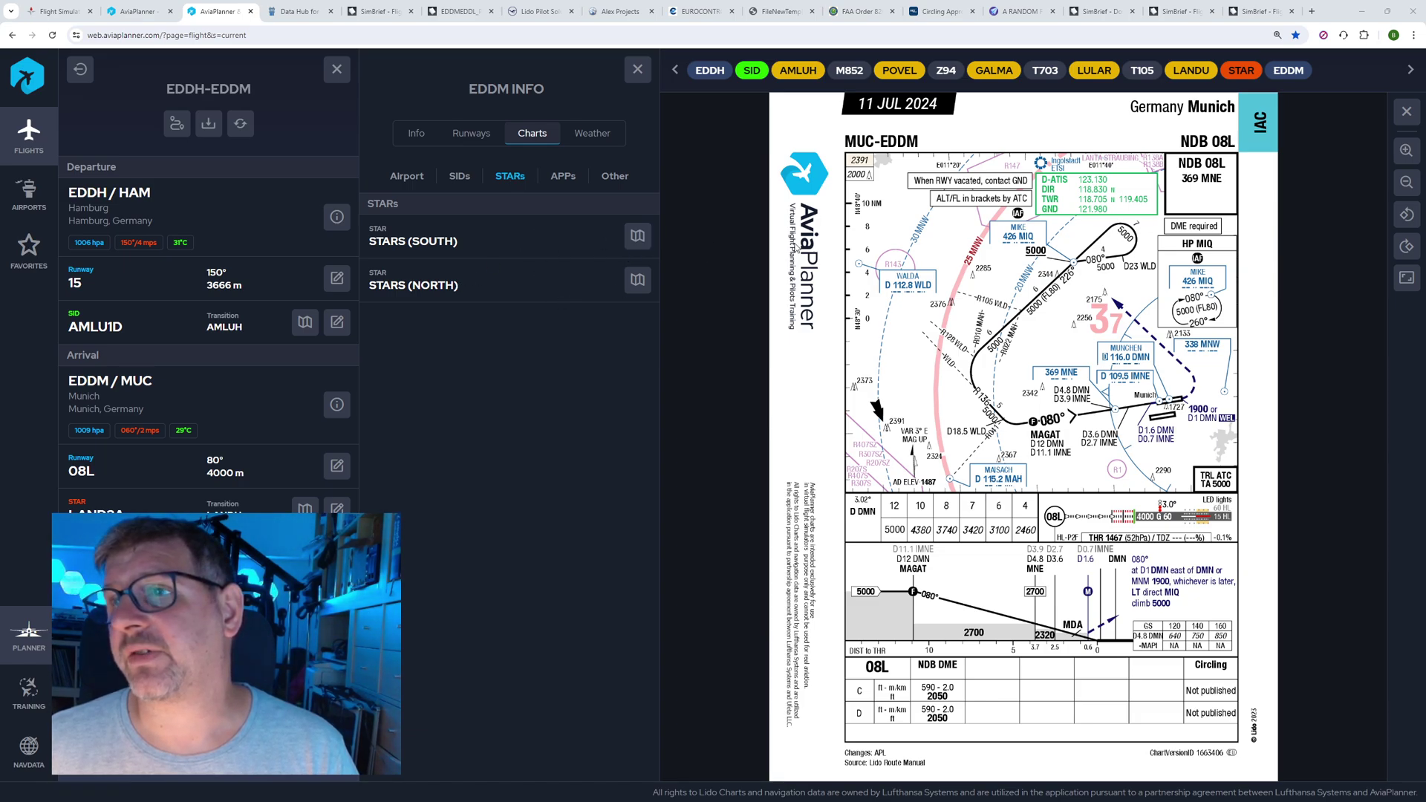
Pan and zoom around Munich's NDB 08L approach chart.
left_click_drag(1009, 313, 933, 311)
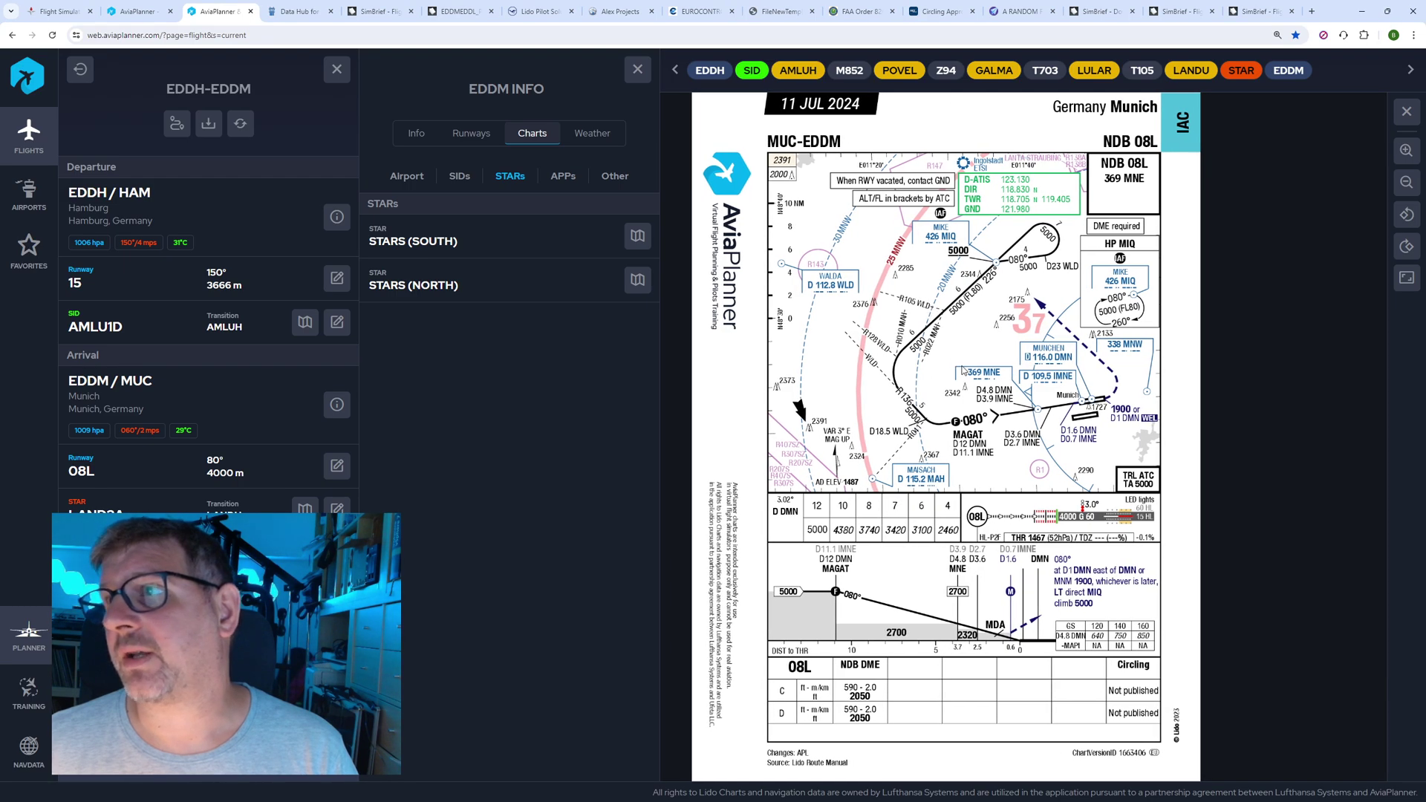
scroll(963, 372, "up", 2)
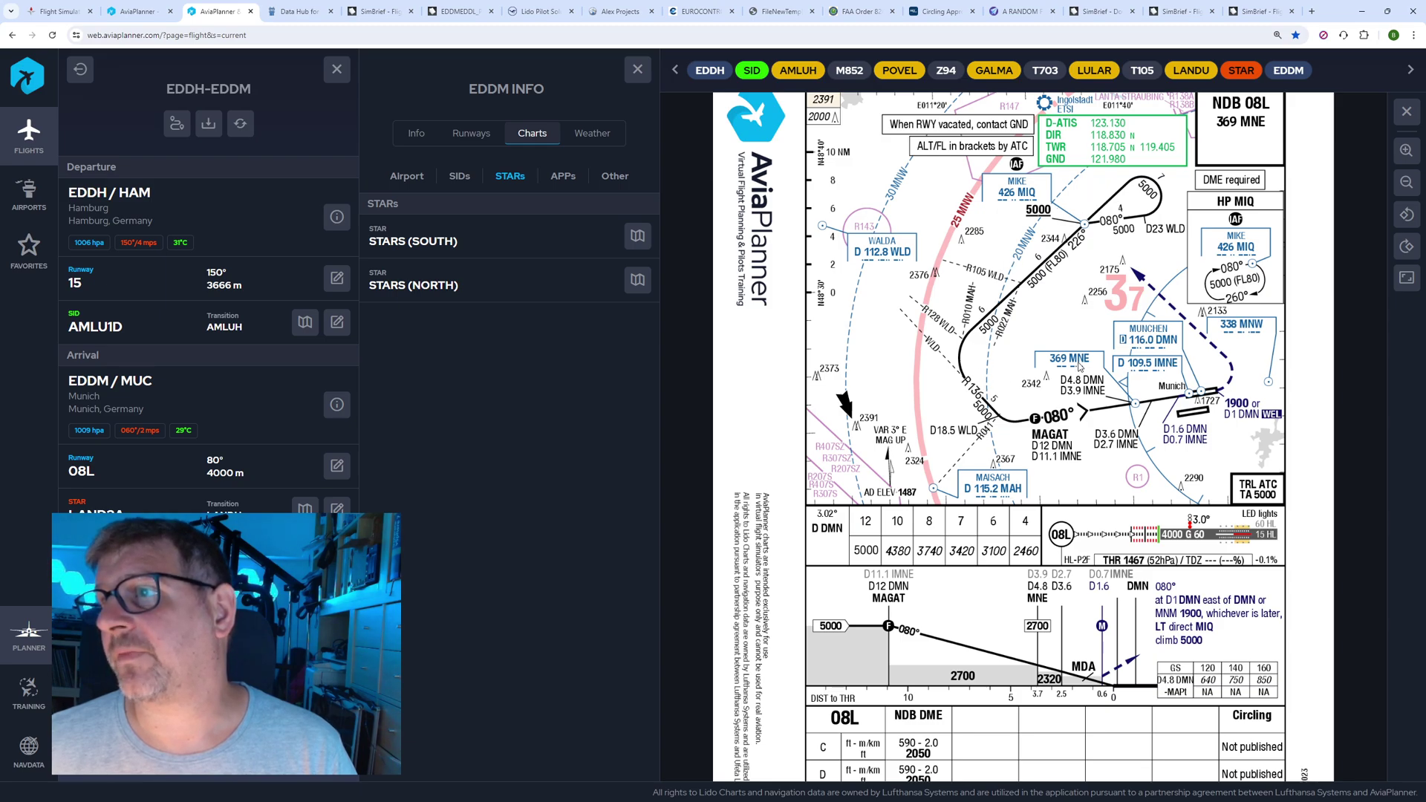
scroll(961, 158, "up", 2)
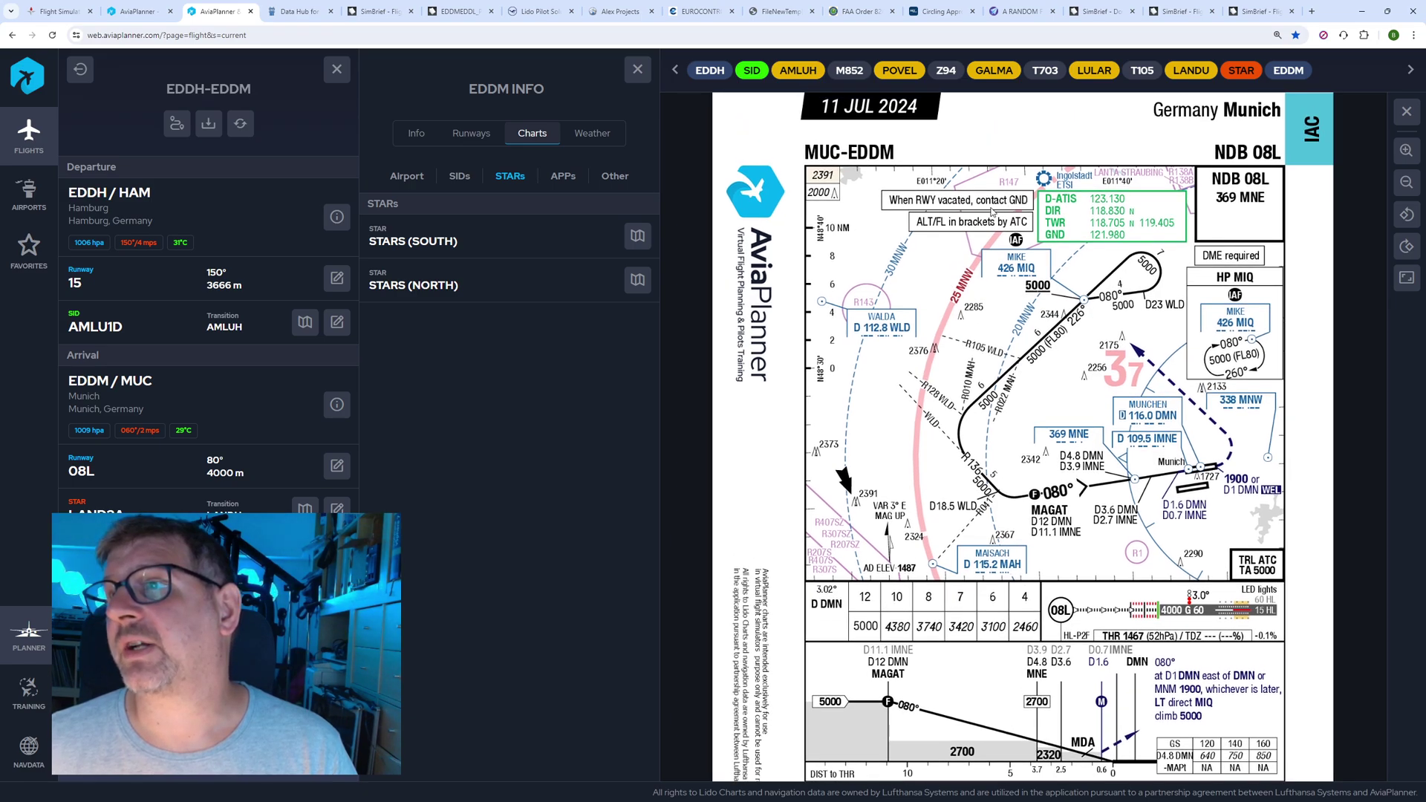
scroll(1177, 274, "down", 4)
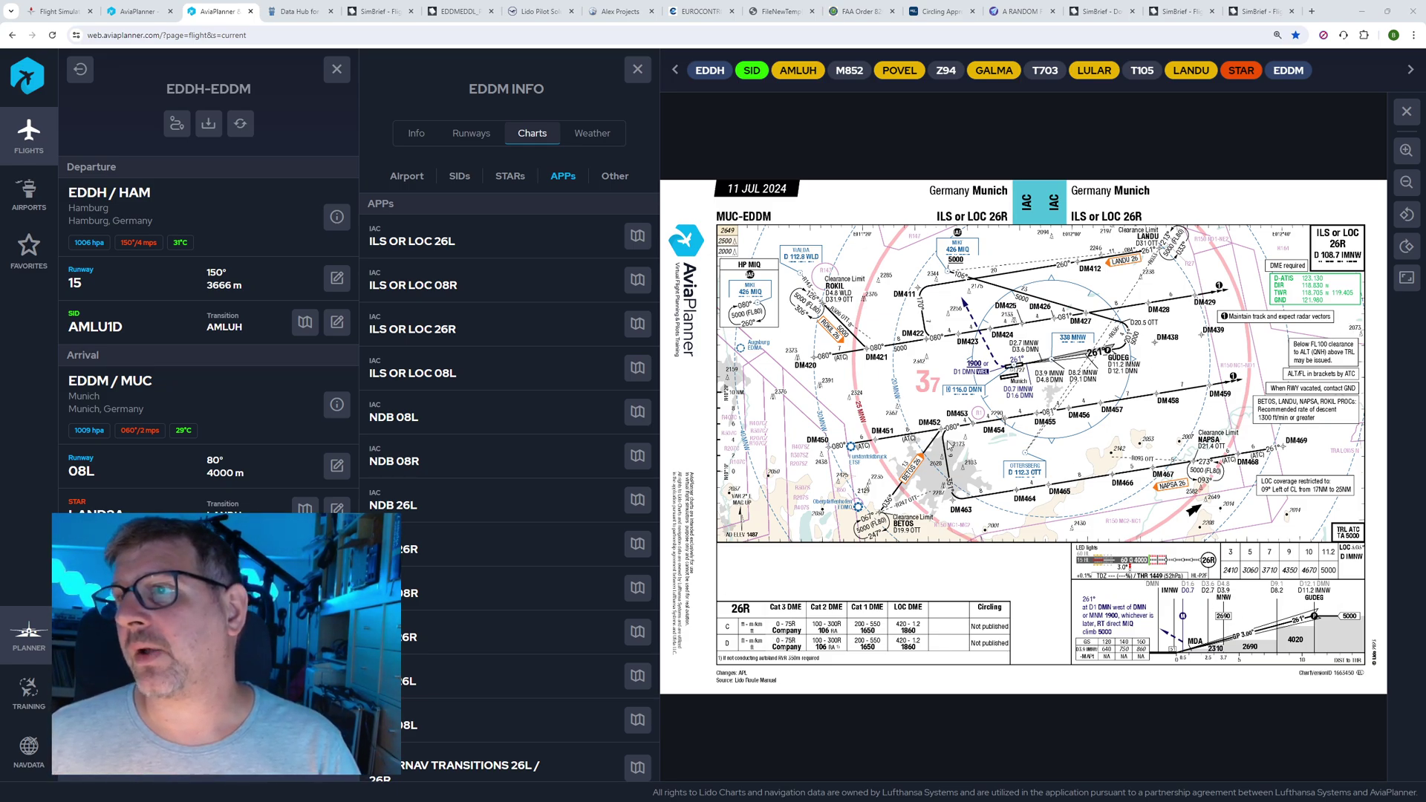
Zoom and pan the ILS or LOC 26R chart to its notes box, then go to EUROCONTROL.
scroll(930, 367, "up", 3)
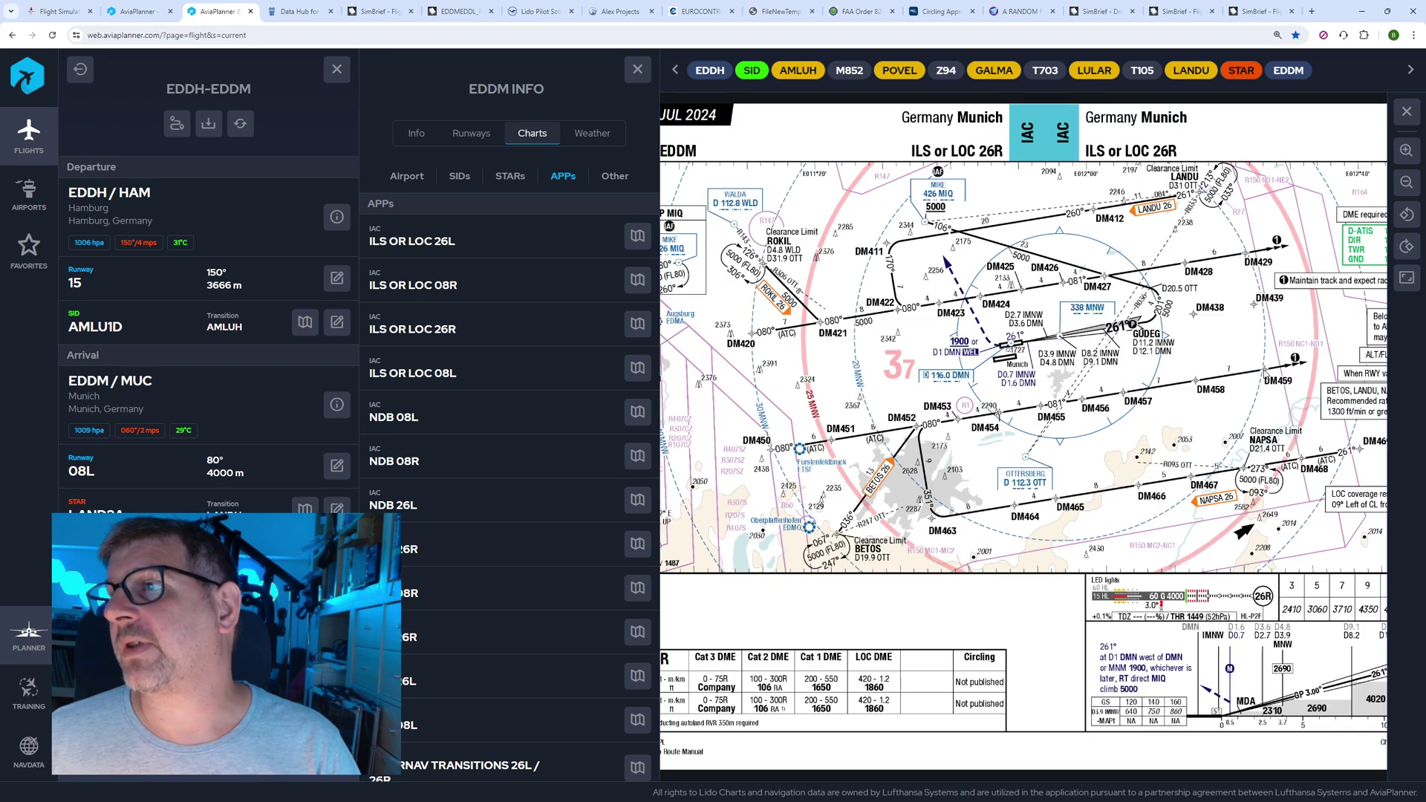
scroll(1267, 372, "up", 2)
left_click_drag(1267, 372, 1054, 379)
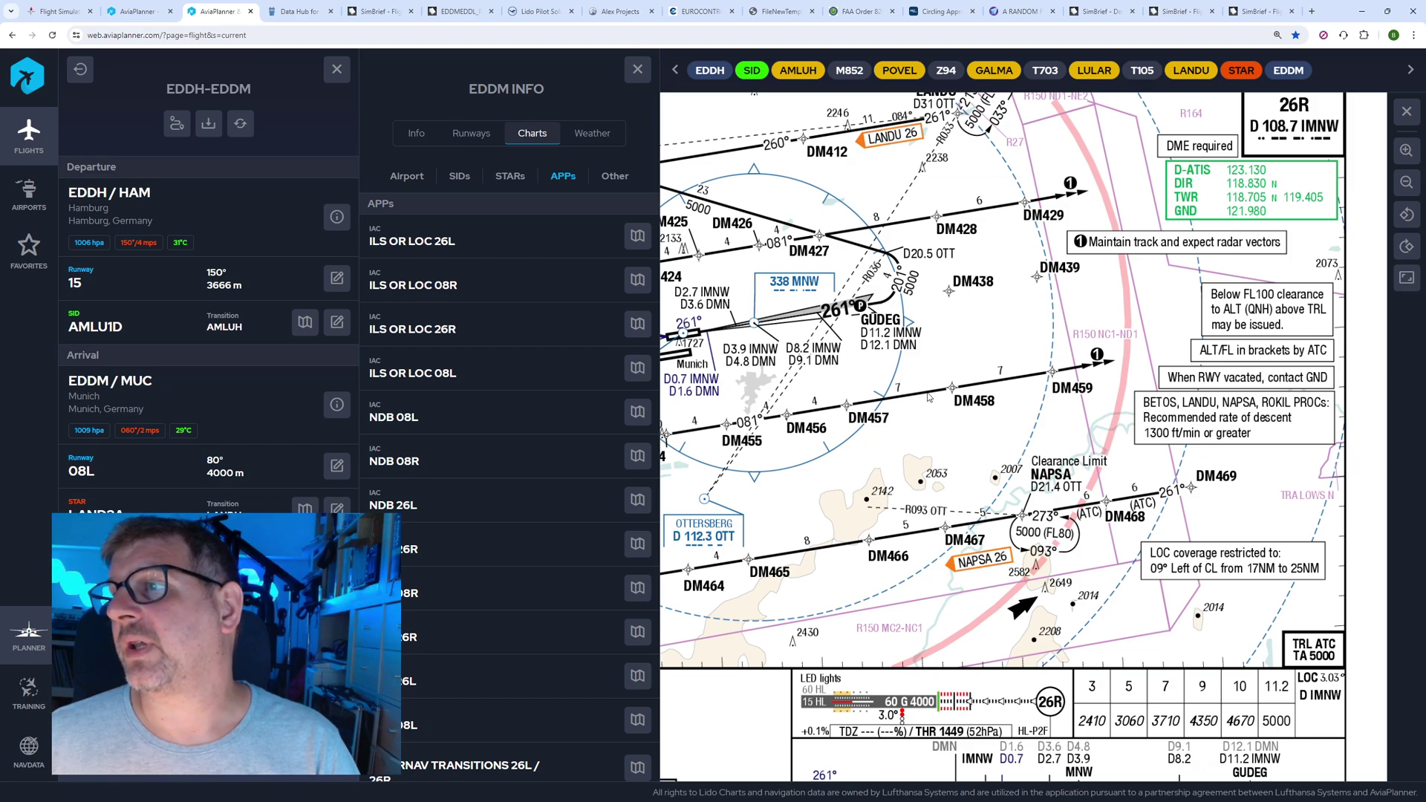
scroll(965, 405, "down", 2)
scroll(1020, 326, "up", 4)
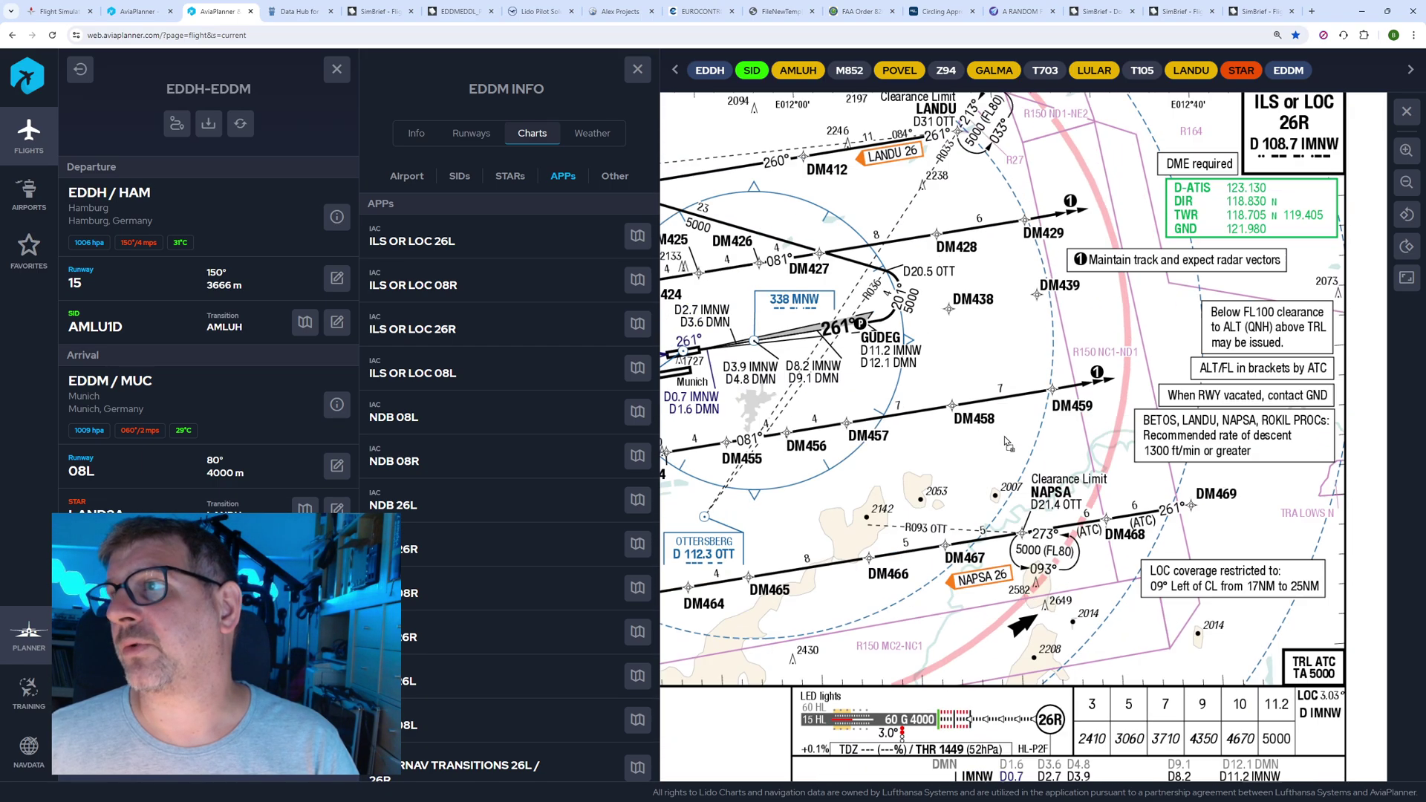
scroll(1001, 309, "left", 1)
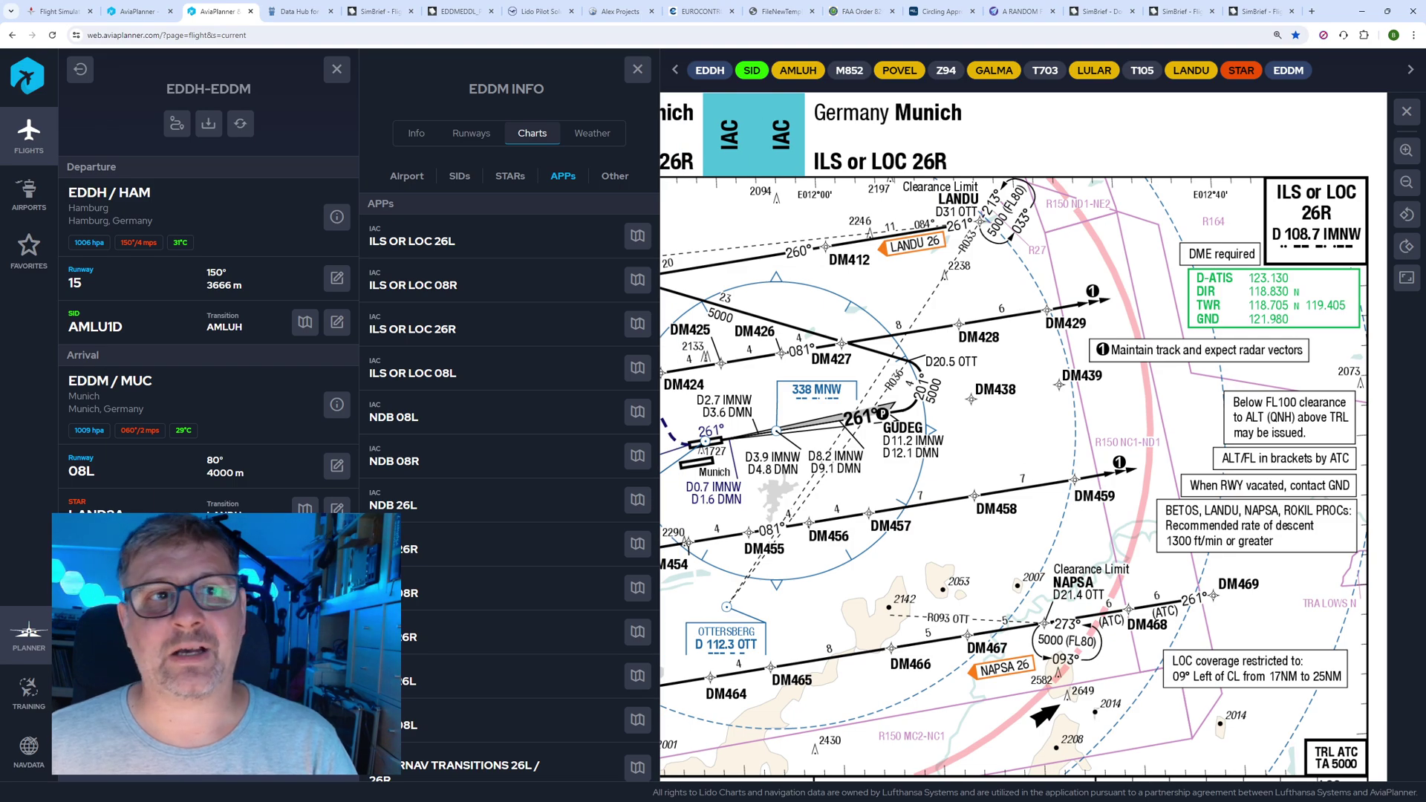
left_click(701, 11)
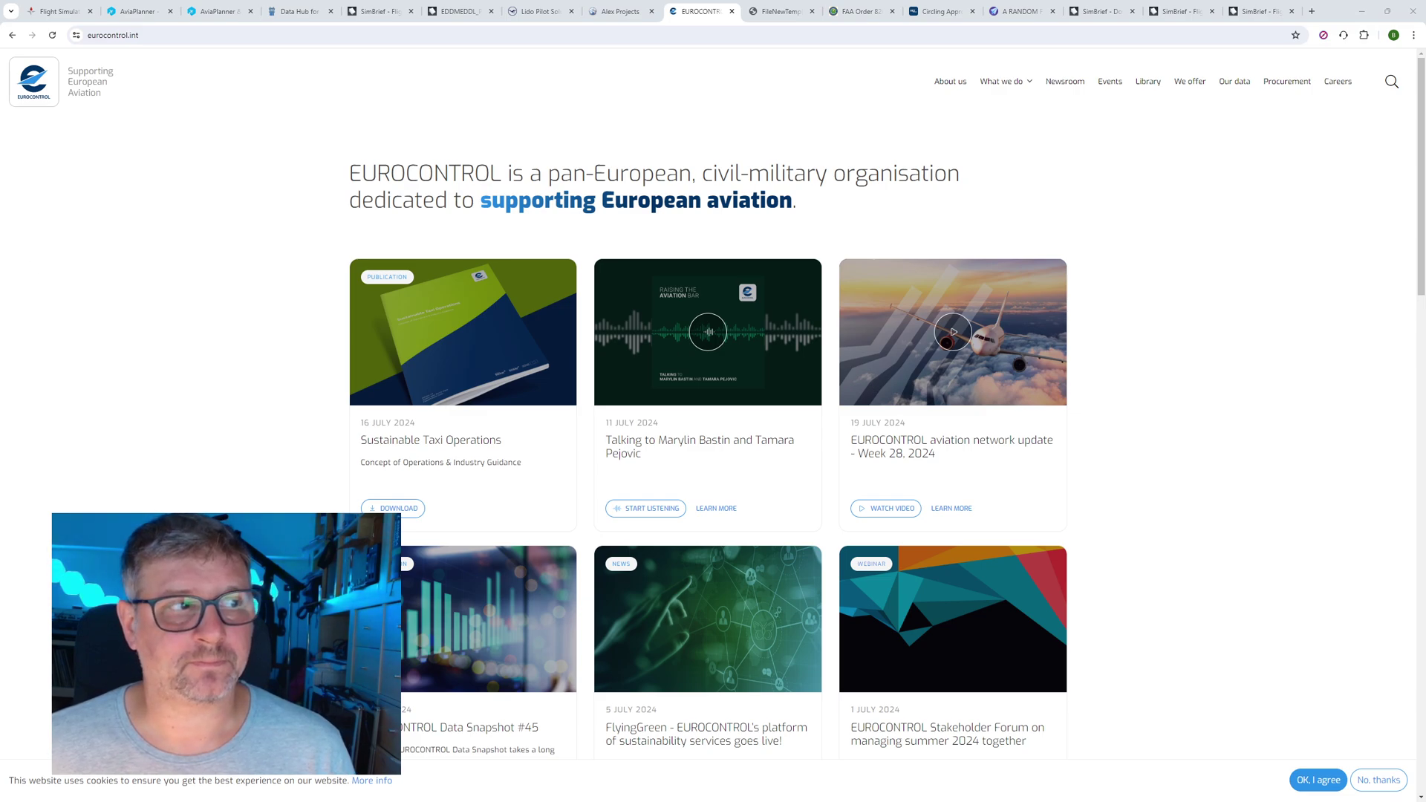
Move on to the next open browser page with Ctrl+Tab.
key("ctrl+Tab")
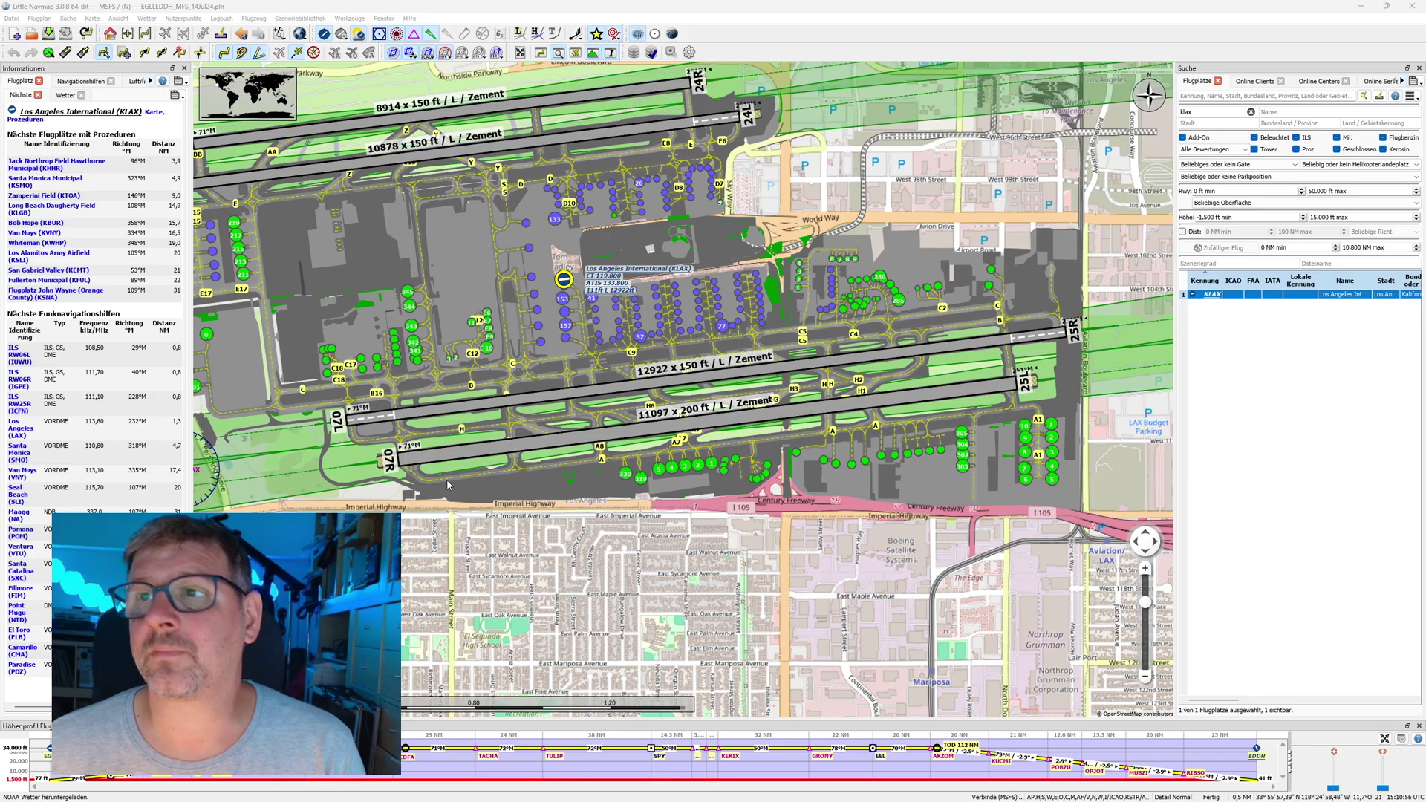
Search Little Navmap for airport KLAS, McCarran International.
scroll(621, 325, "down", 2)
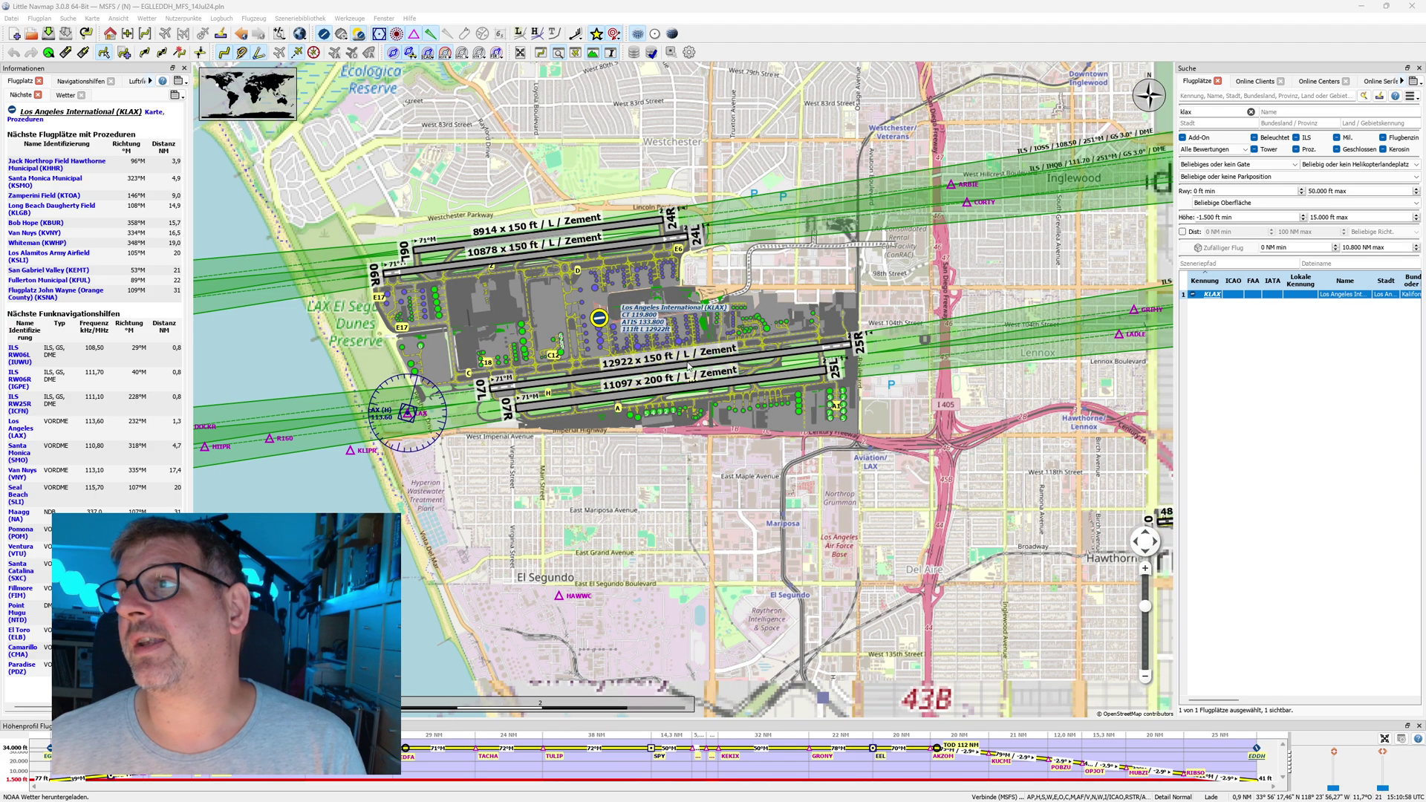
double_click(1208, 107)
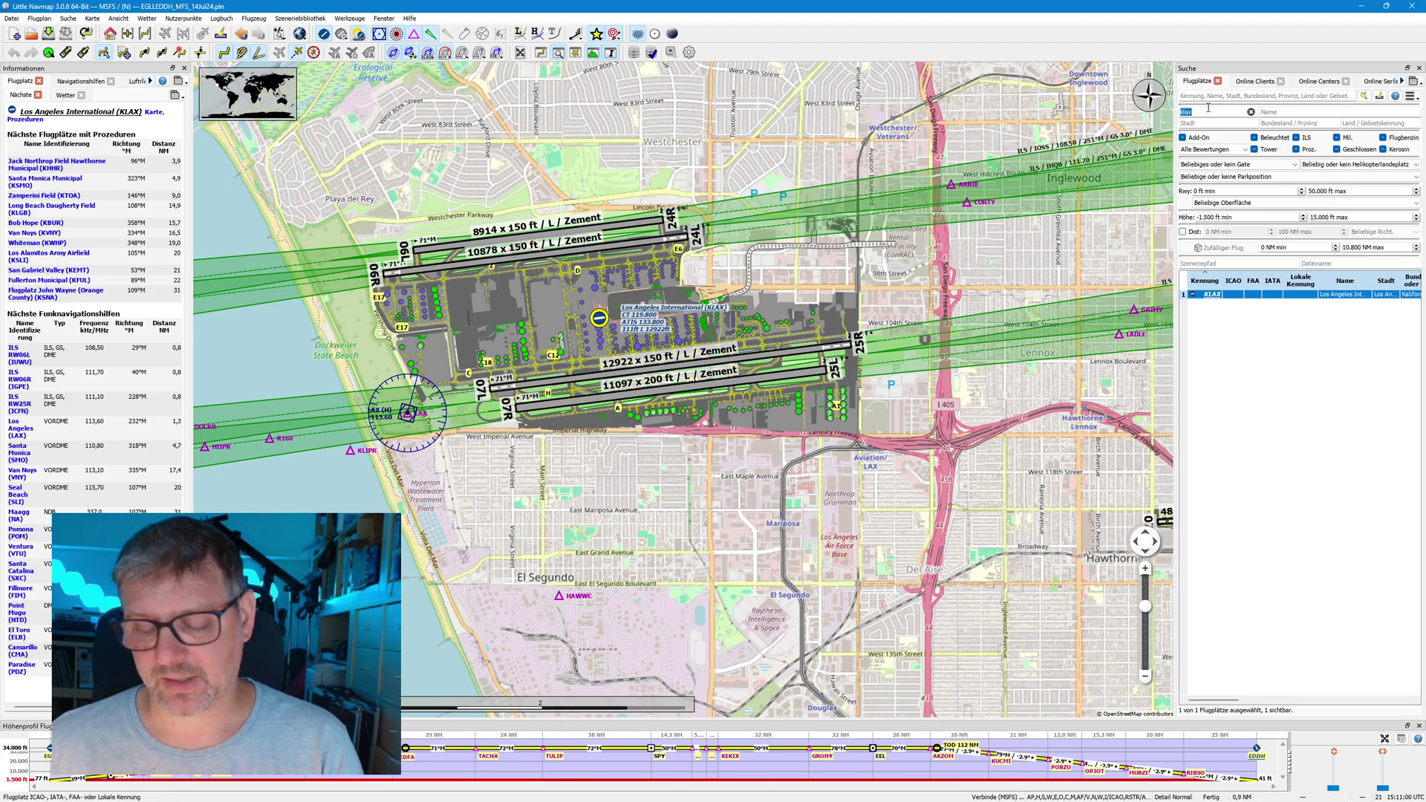
type("klas")
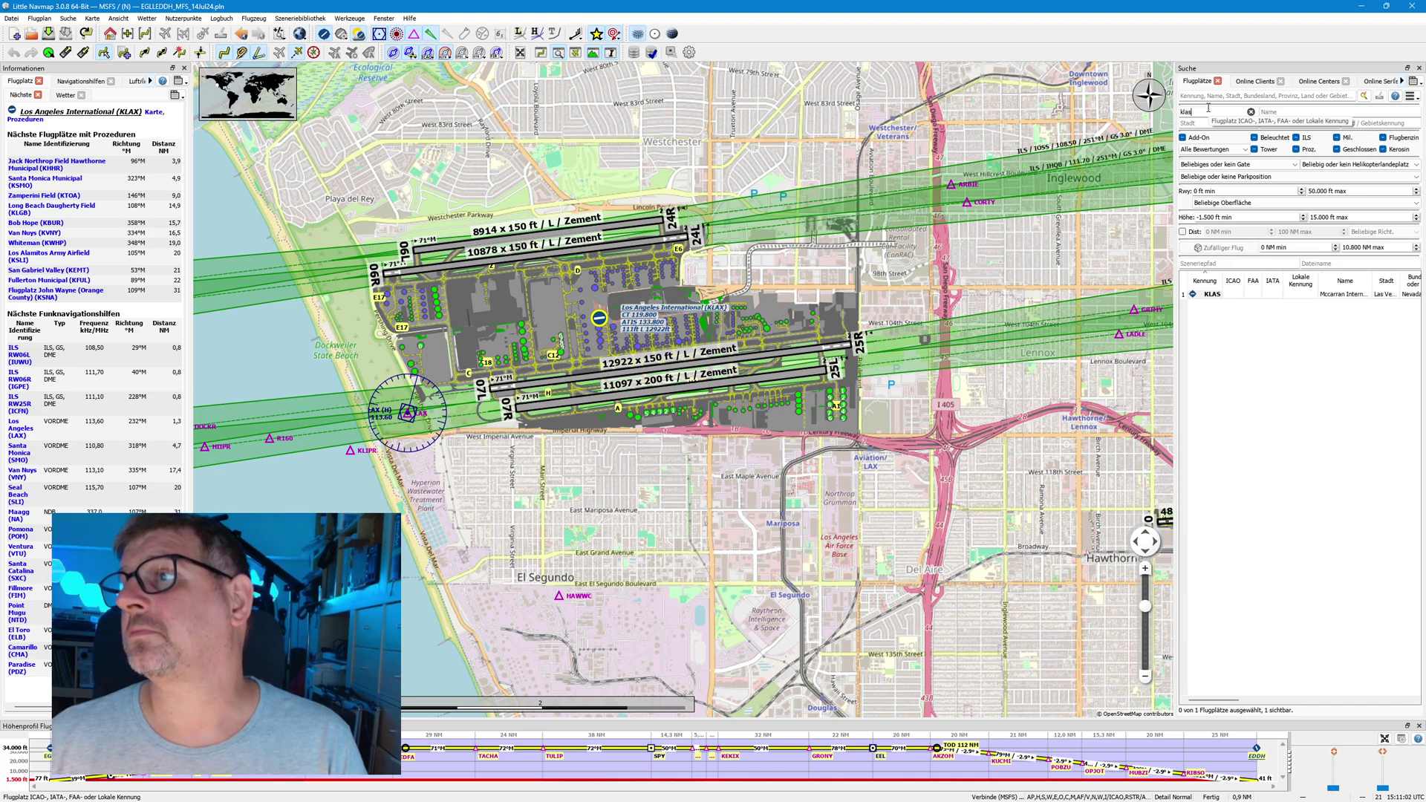
key("Return")
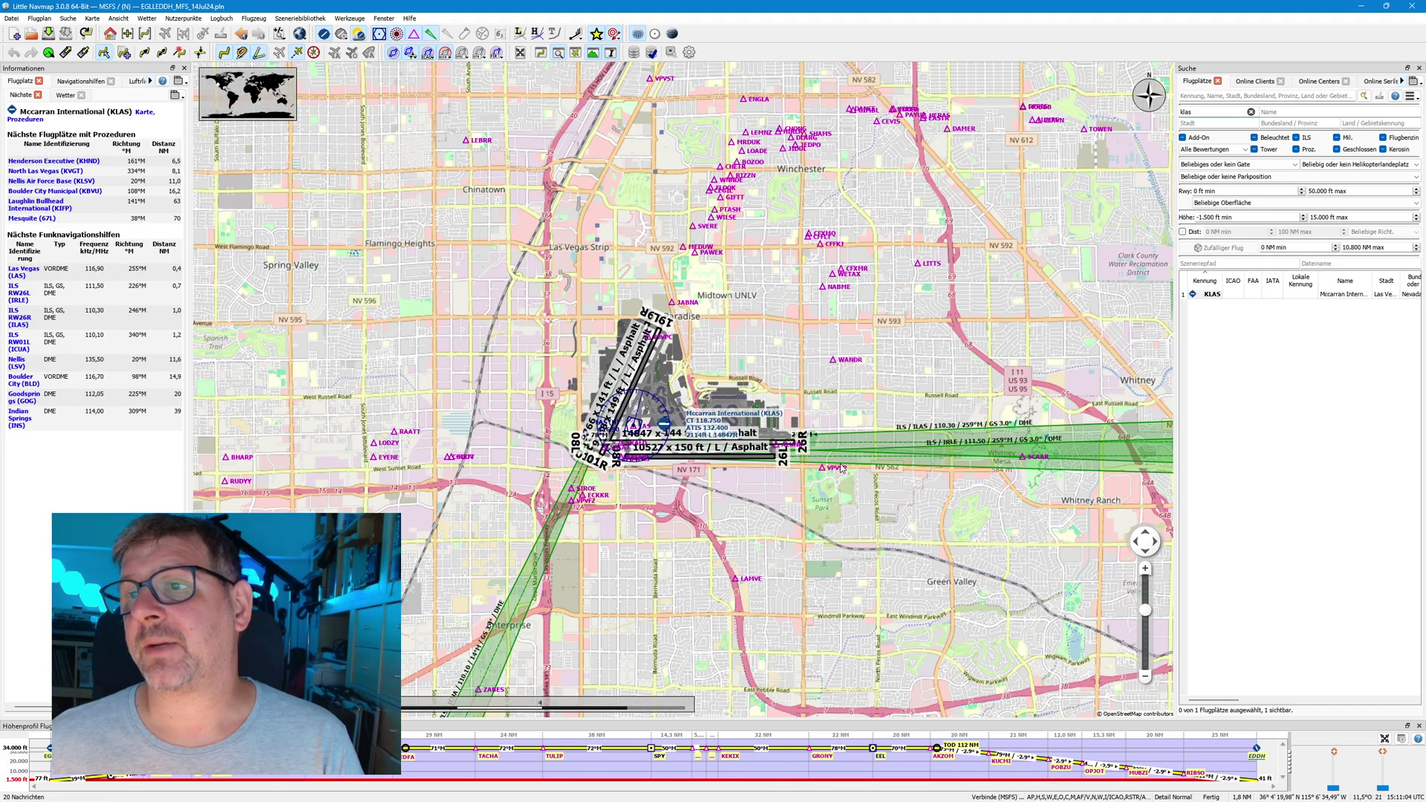
Zoom and pan around McCarran's gates, terminal, runways and East Sunset Road.
scroll(703, 441, "up", 5)
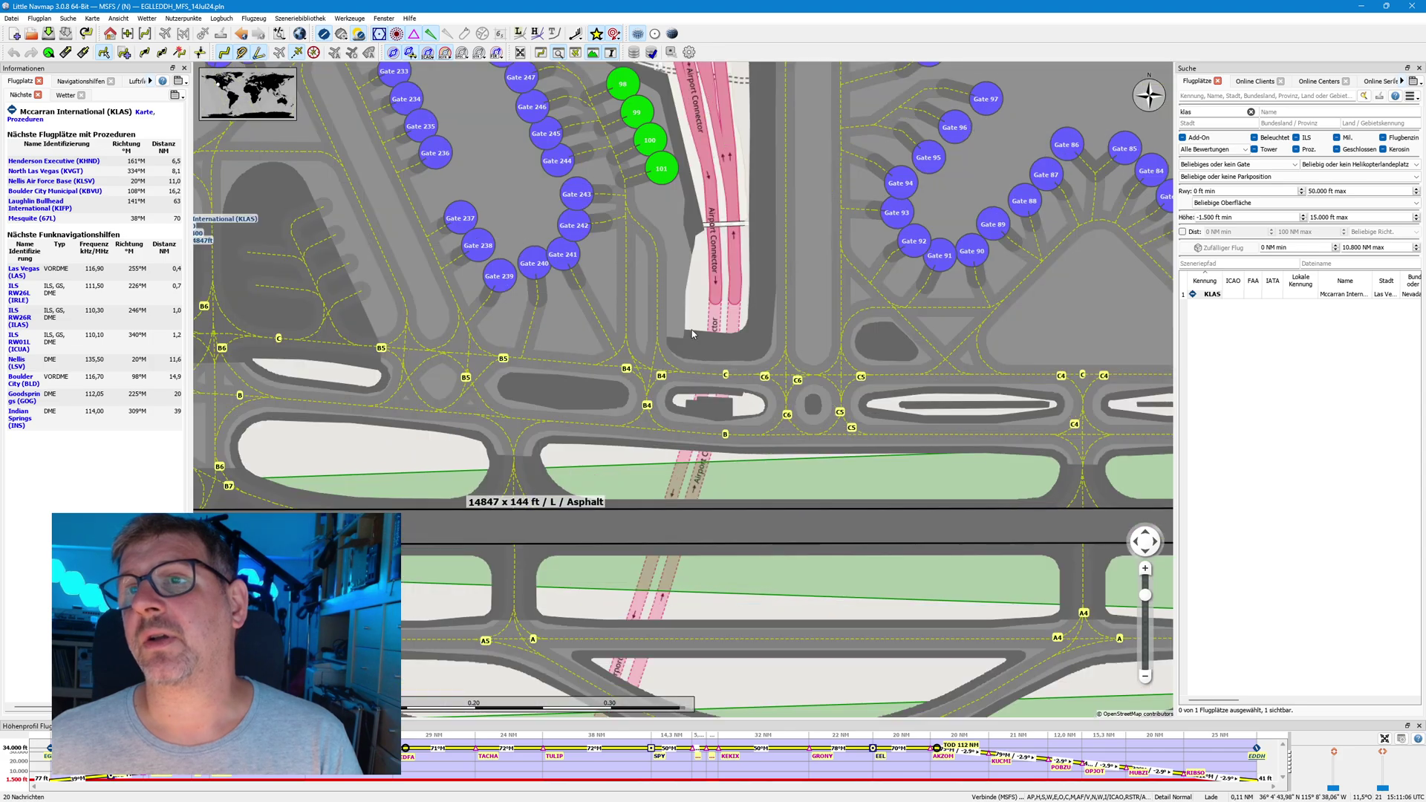
scroll(595, 364, "down", 2)
scroll(636, 408, "down", 3)
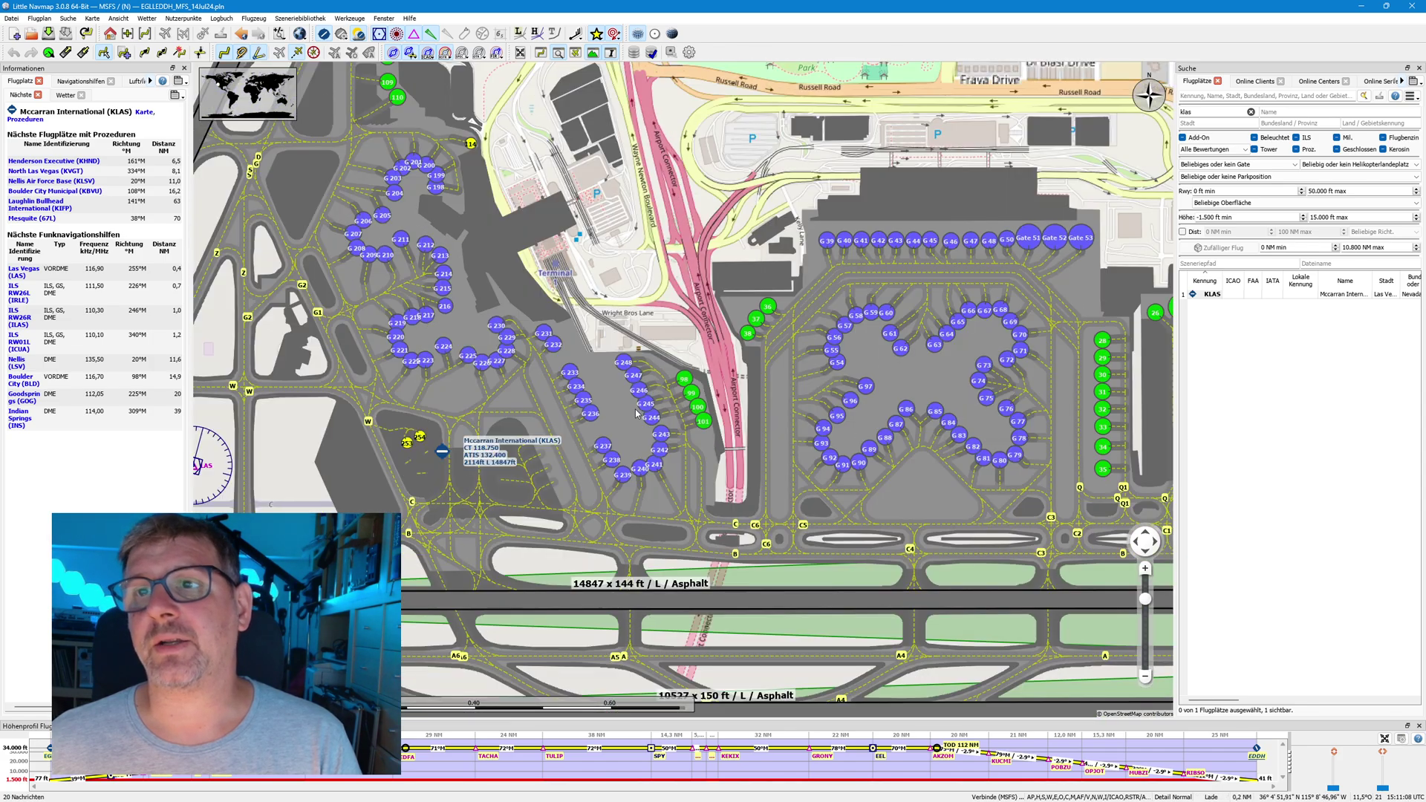
scroll(608, 506, "down", 4)
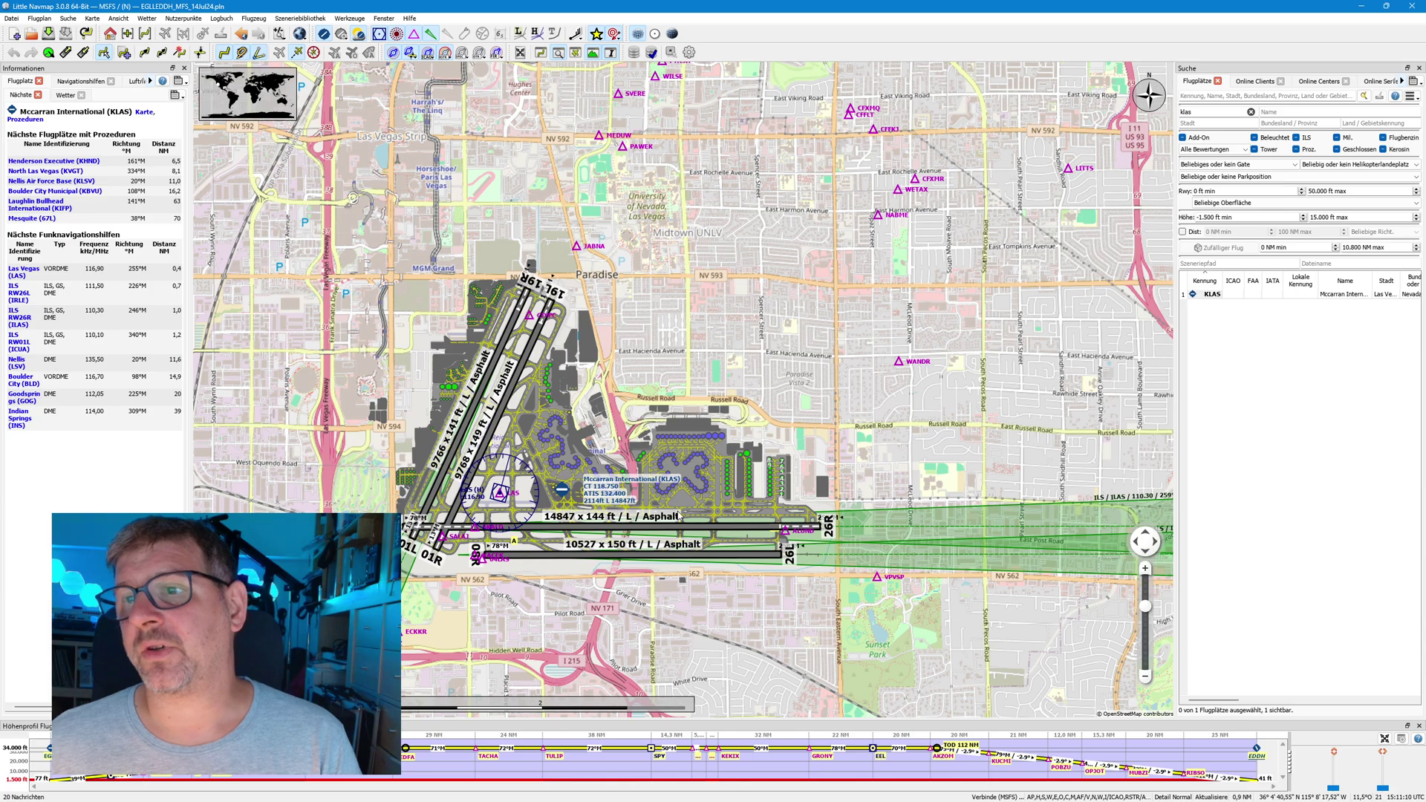
scroll(678, 515, "up", 2)
scroll(678, 515, "up", 2)
left_click_drag(369, 397, 794, 447)
left_click_drag(416, 371, 520, 400)
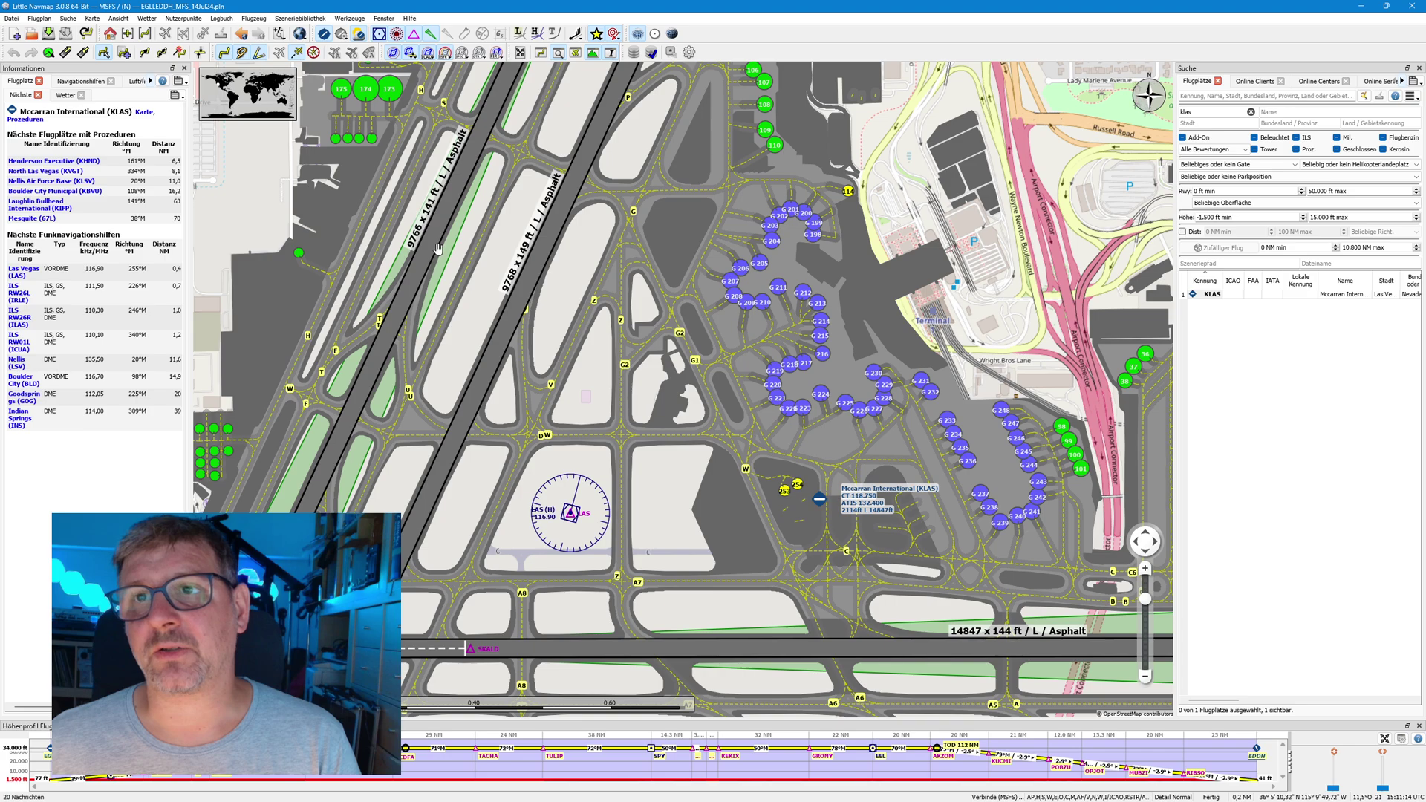
left_click_drag(416, 189, 505, 343)
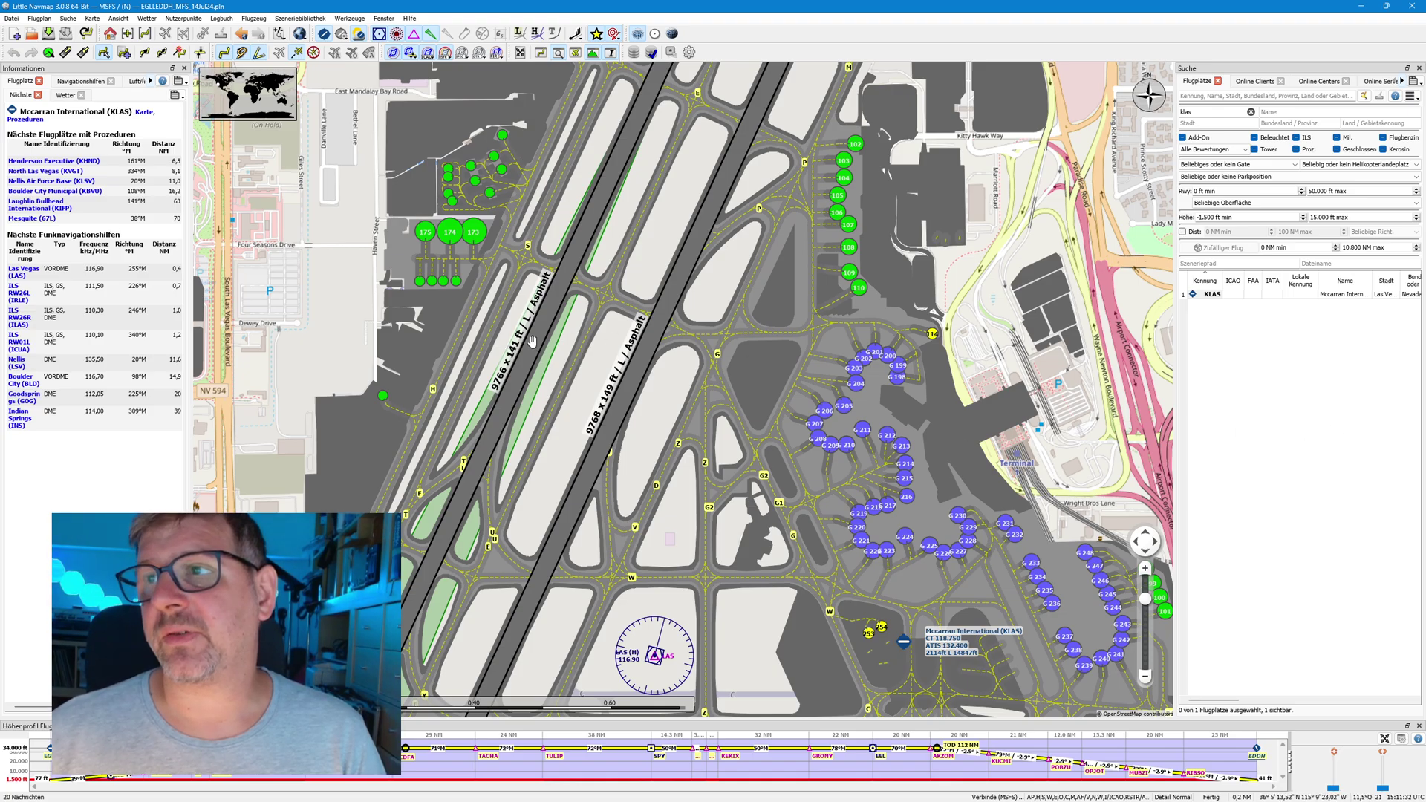
left_click_drag(682, 466, 358, 460)
left_click_drag(645, 396, 620, 89)
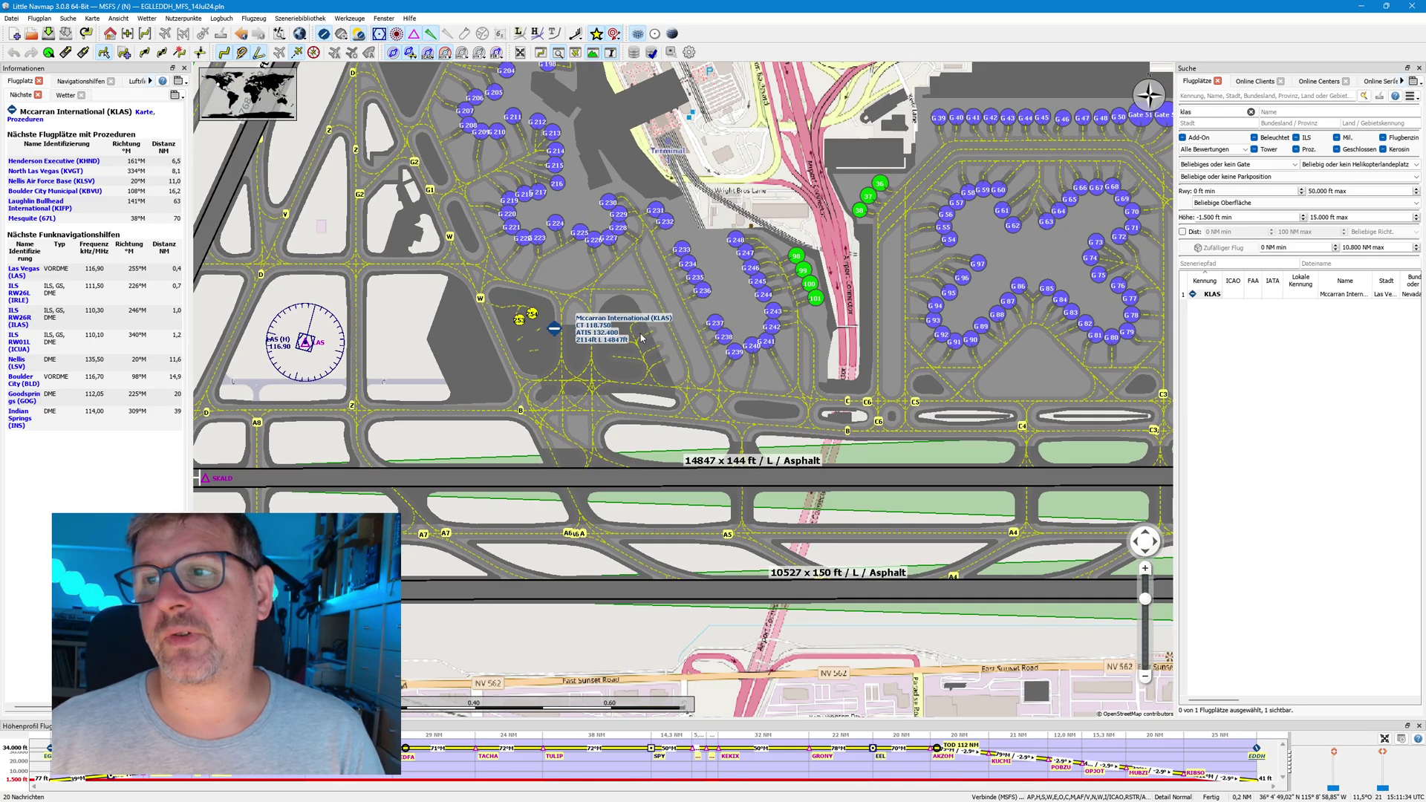